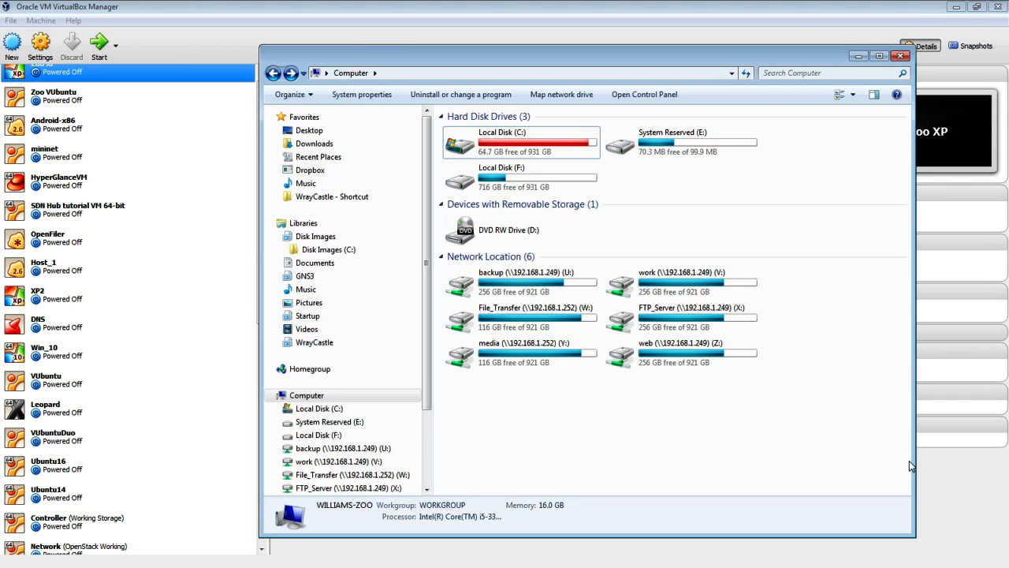
- Bring the VirtualBox Manager in front of the Computer window and scroll to the end of the VM list
drag(652, 59, 633, 63)
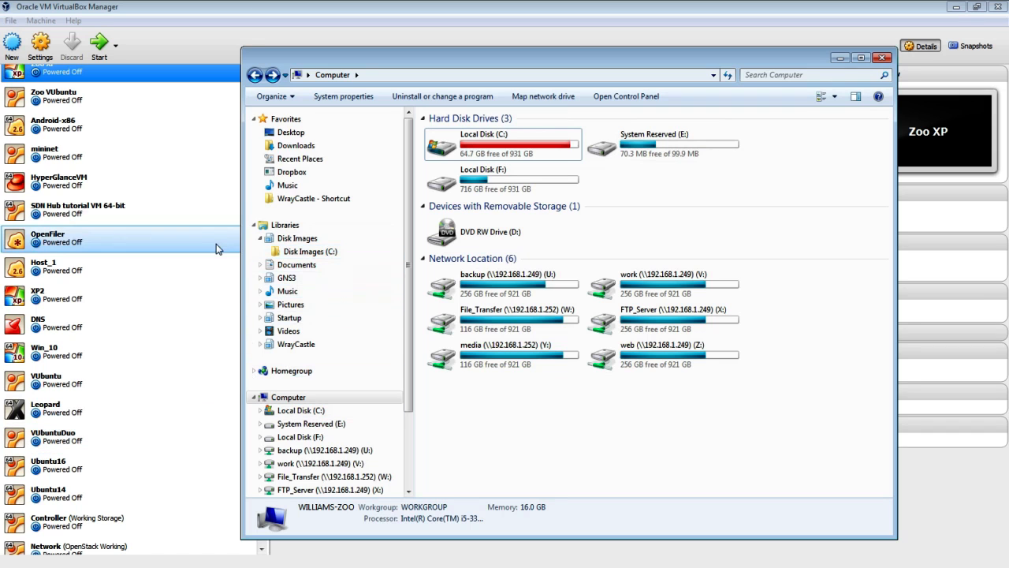
click(250, 6)
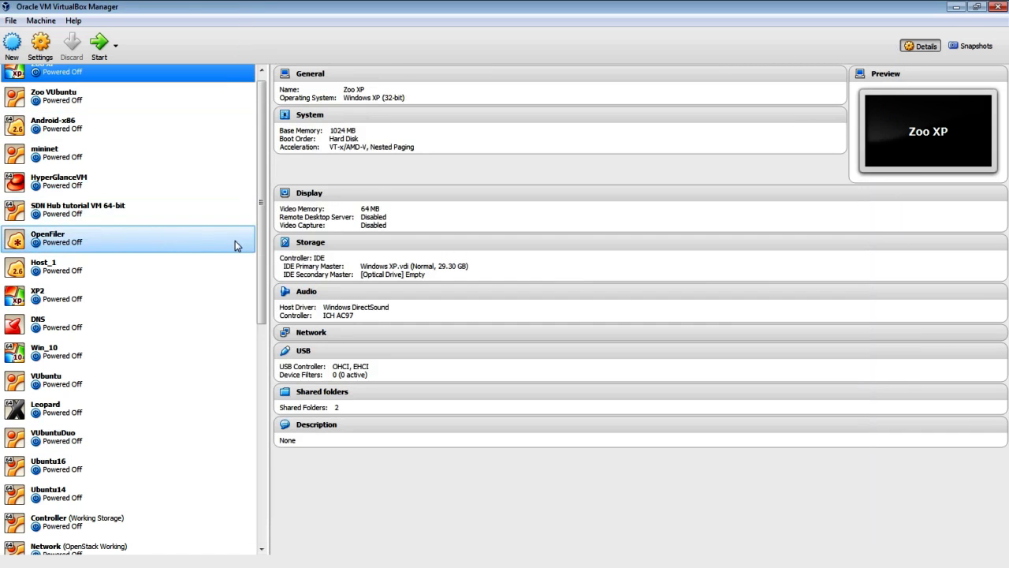
drag(261, 270, 268, 497)
click(110, 289)
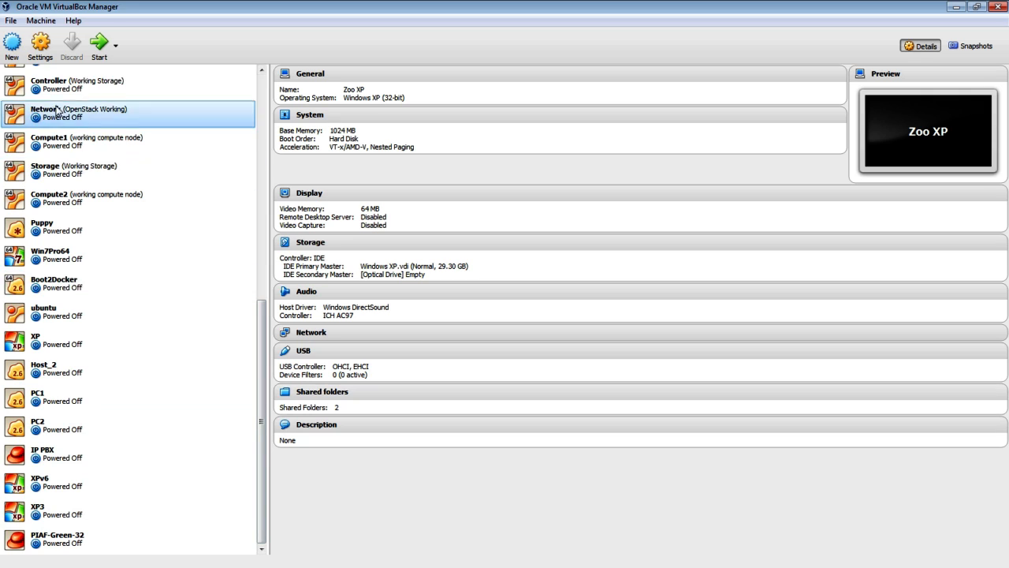
- Start a new machine named MyNewUbuntu with type Linux and version Ubuntu (64-bit)
click(12, 43)
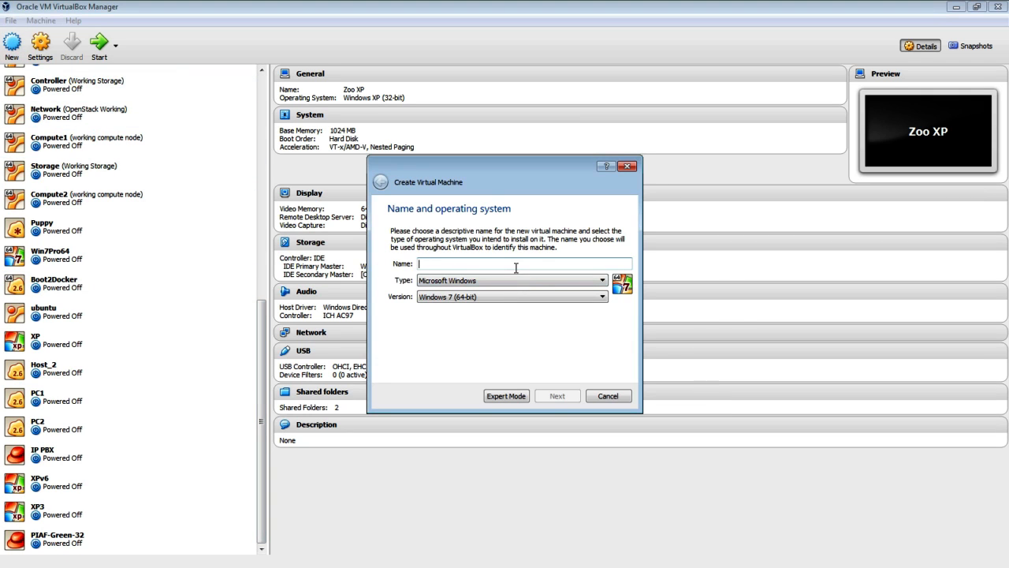
text(MyNew)
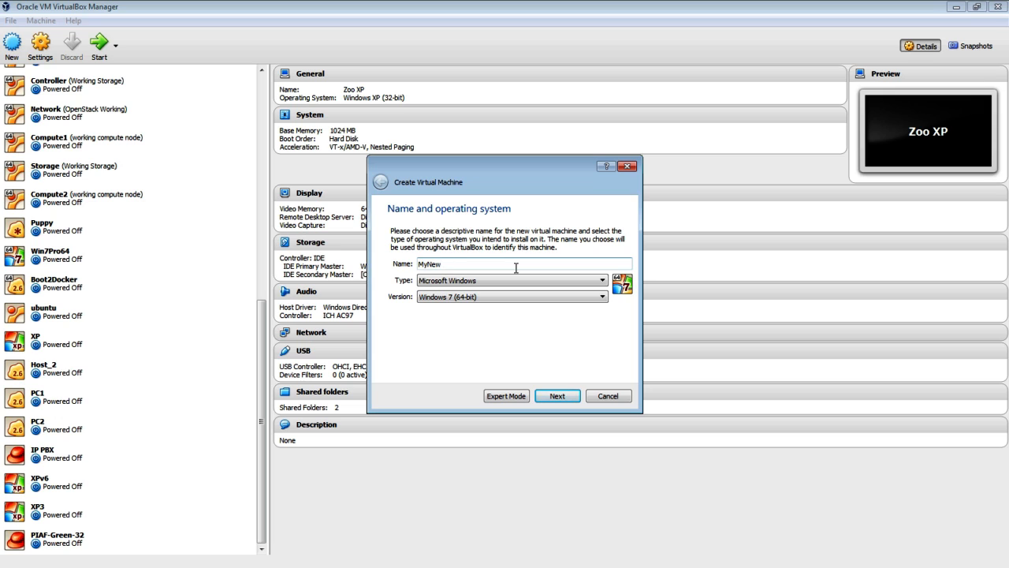
text(Ubuntu)
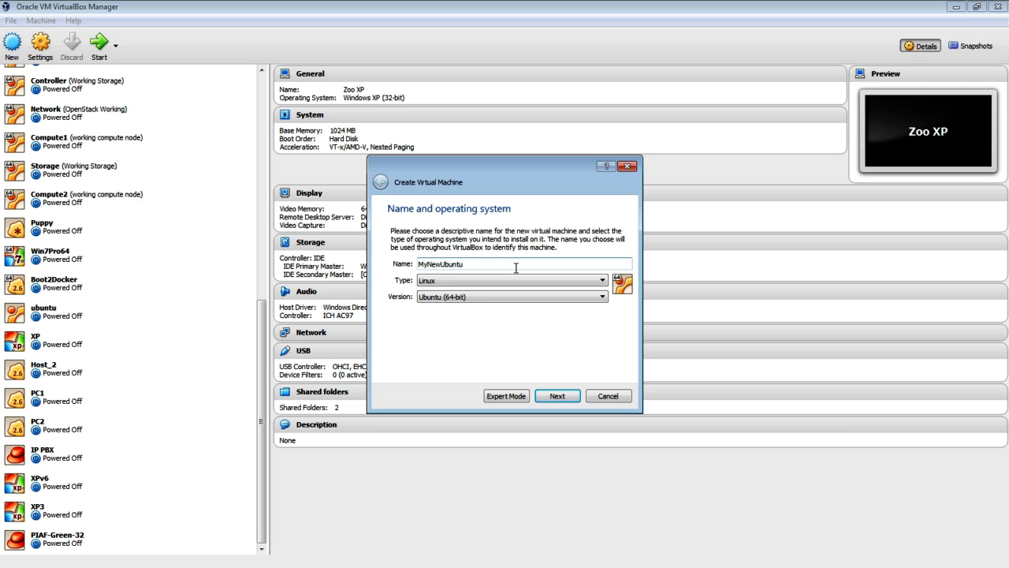
click(533, 278)
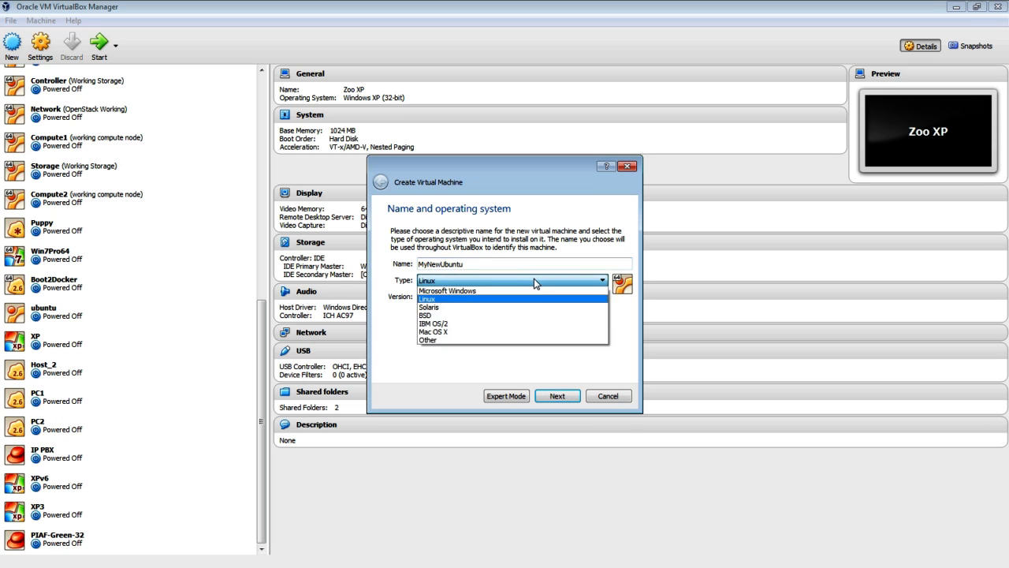
click(534, 278)
click(534, 279)
click(455, 307)
click(520, 298)
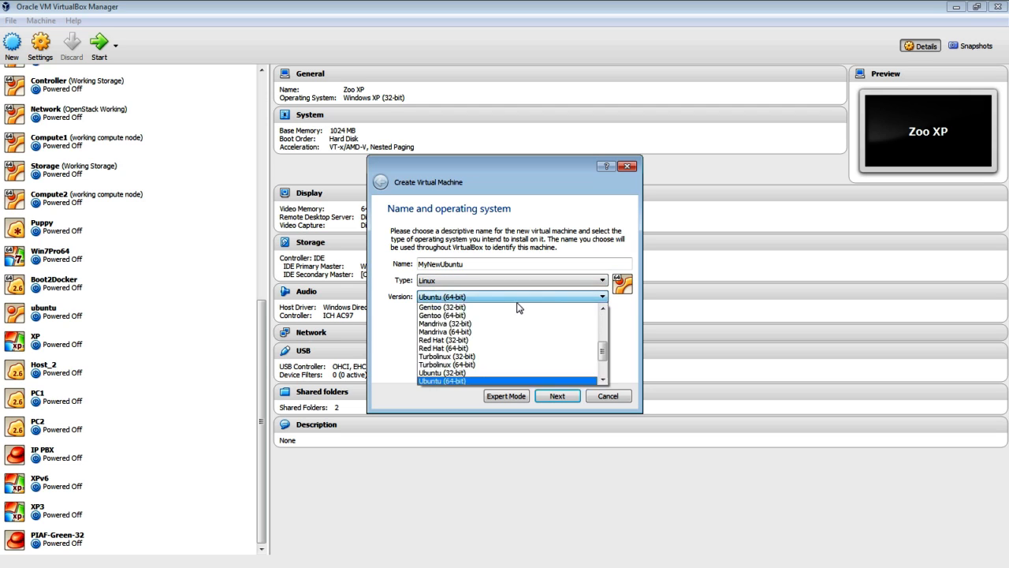
click(503, 382)
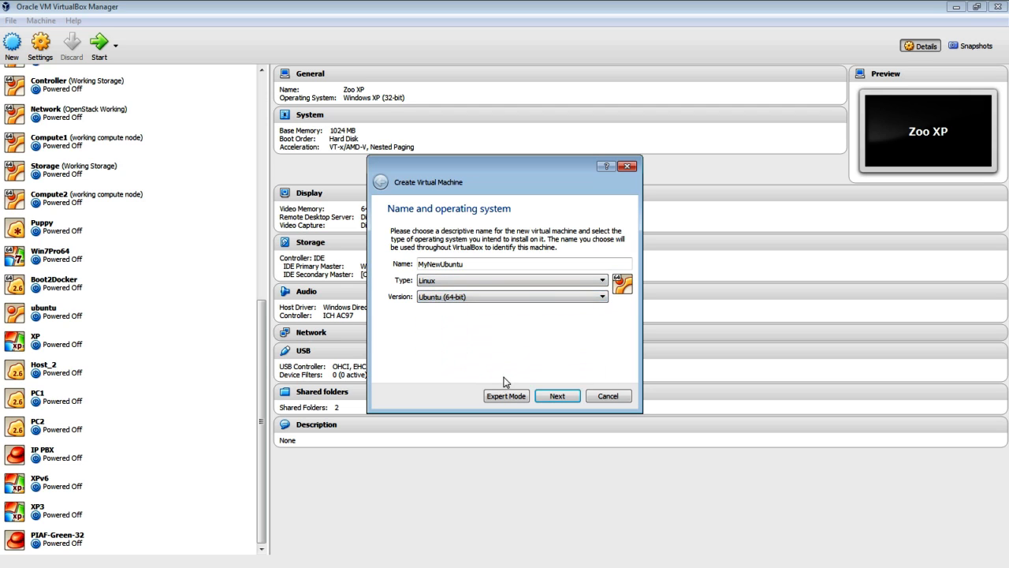
click(552, 396)
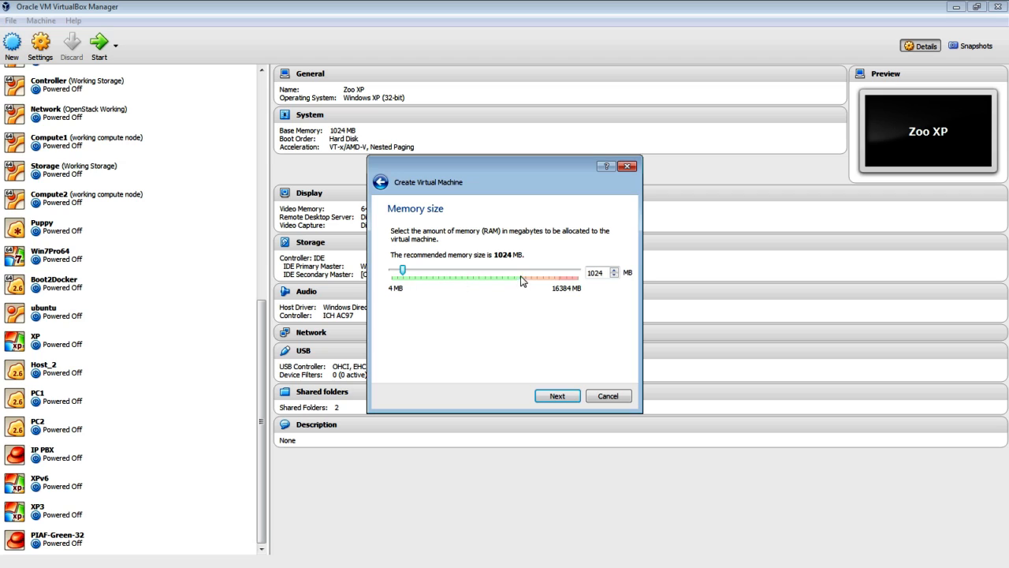
- Raise the new machine's memory from 1024 MB to 2048 MB and advance to the hard disk page
click(418, 276)
click(451, 276)
click(558, 396)
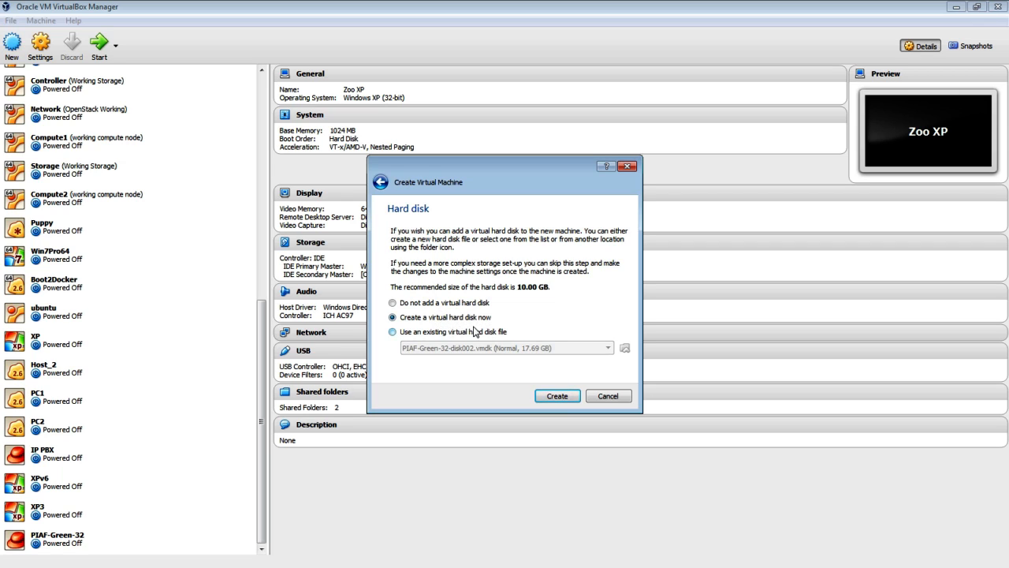
- Create a new dynamically allocated VDI disk and start renaming its file to Ubuntu-1
click(557, 397)
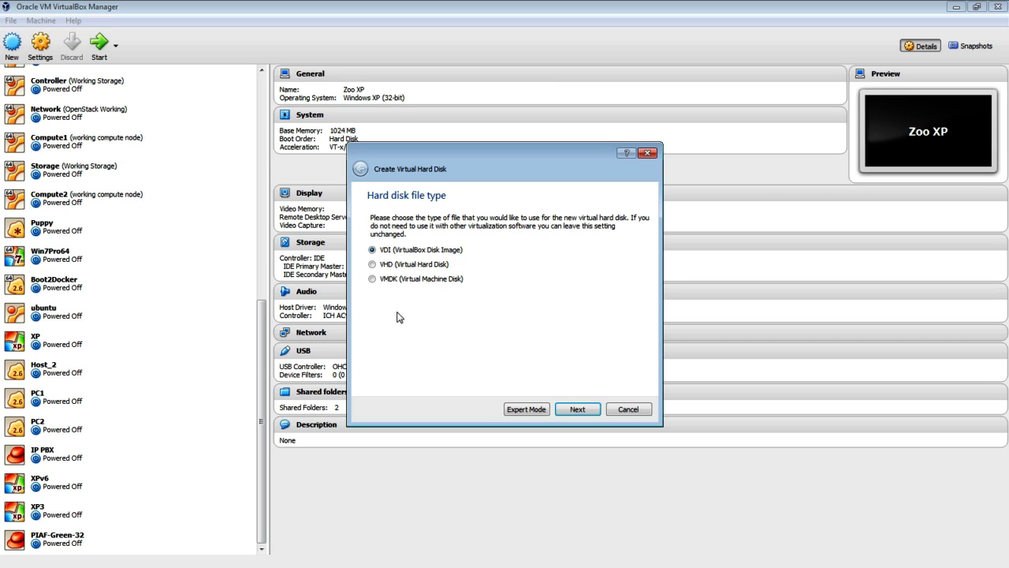
click(580, 410)
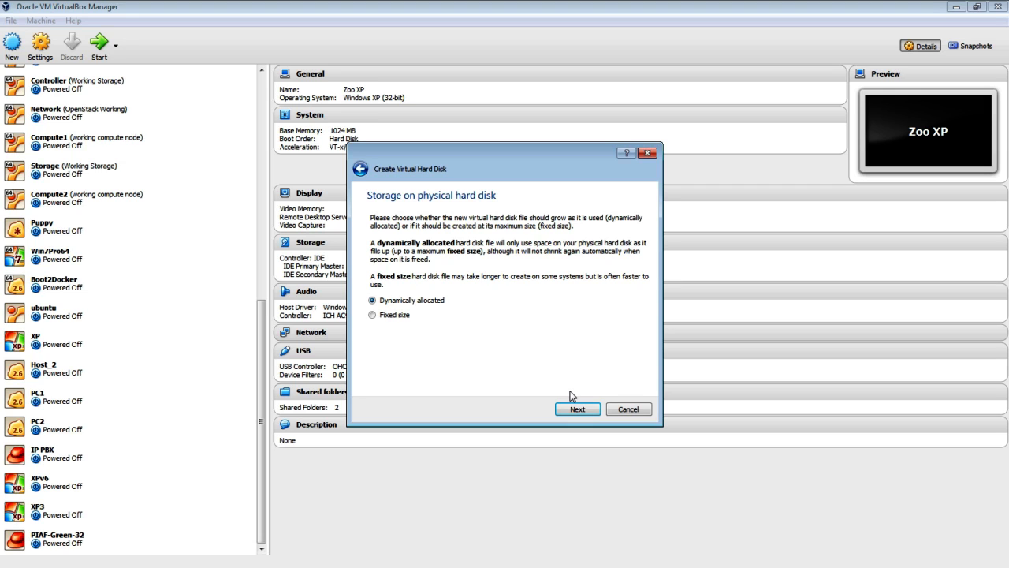
click(576, 411)
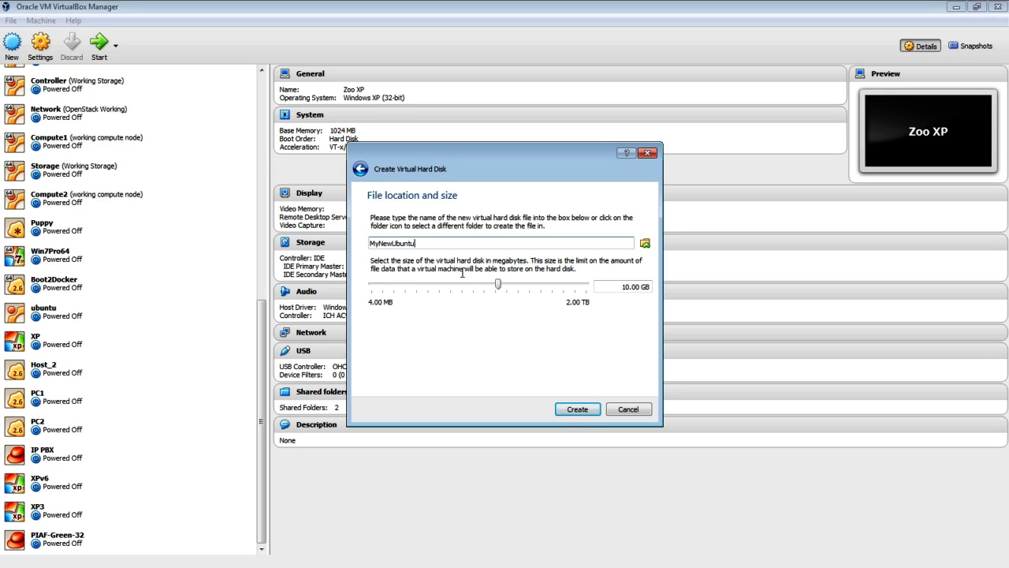
drag(447, 246, 349, 246)
click(394, 244)
key(BackSpace)
key(BackSpace)
key(BackSpace)
key(BackSpace)
key(BackSpace)
- Finish creating the 10 GB Ubuntu-1.vdi disk and open MyNewUbuntu's System settings
click(578, 409)
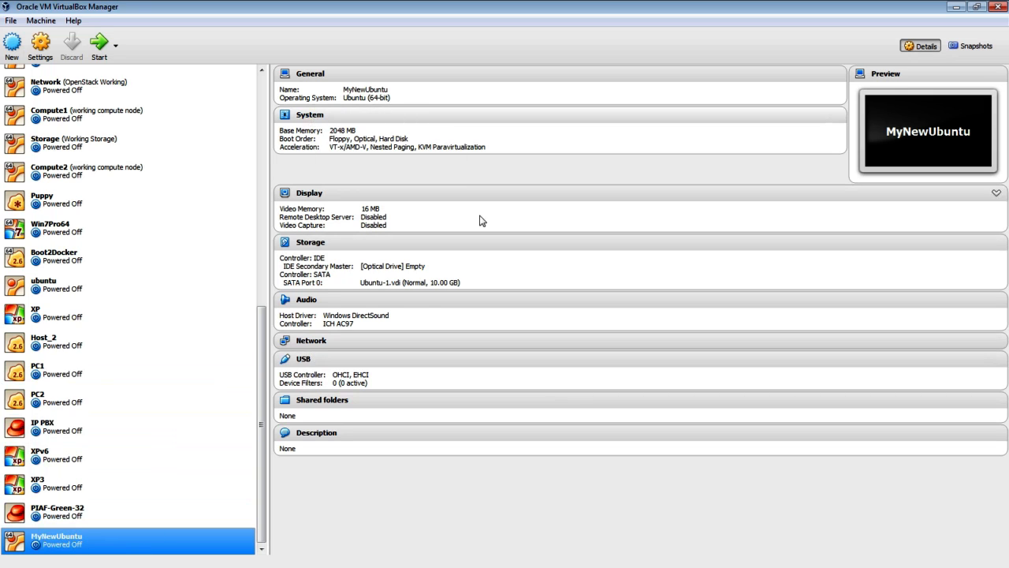
click(313, 122)
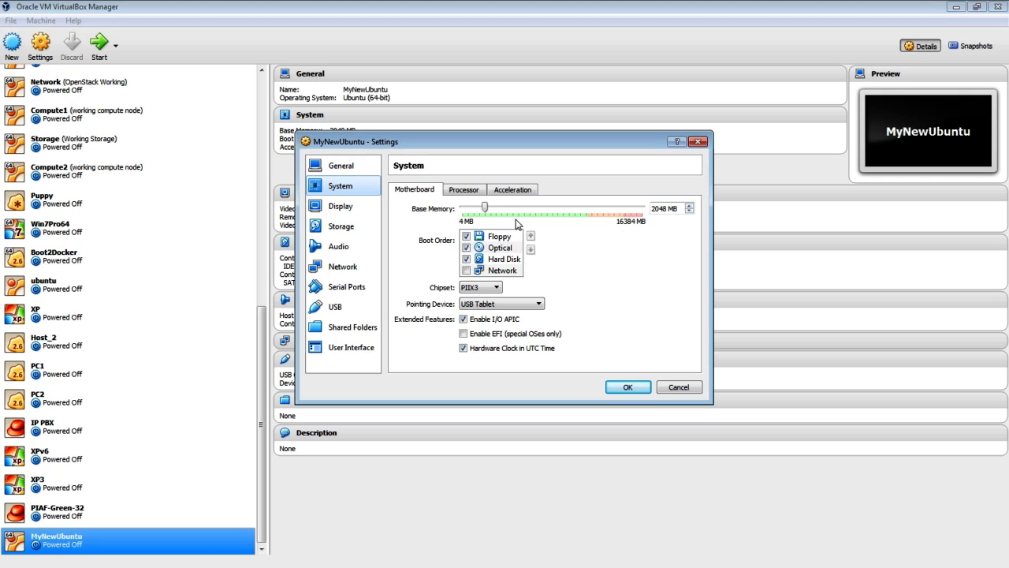
- Give MyNewUbuntu 2 CPUs on the Processor page
click(474, 191)
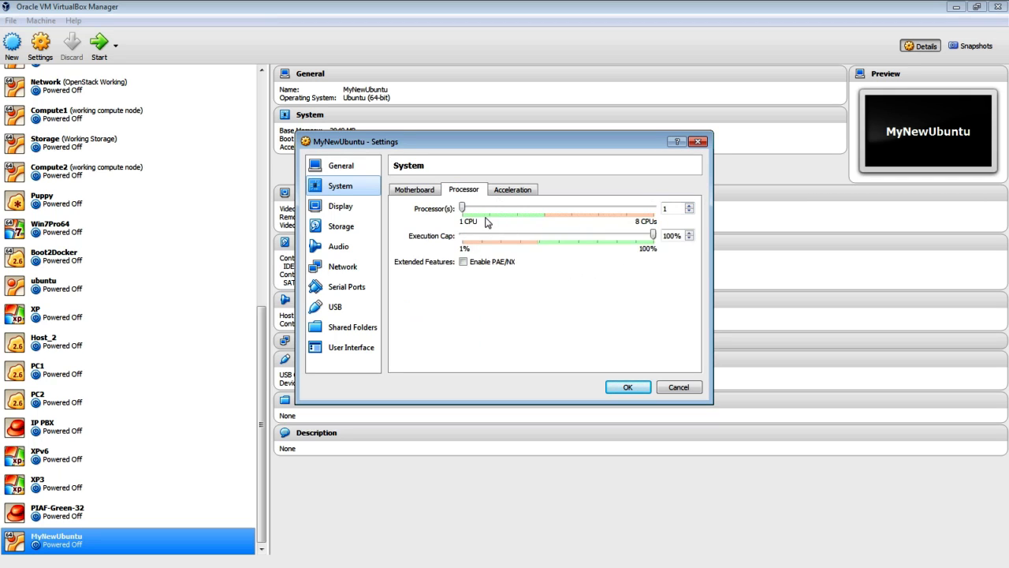
drag(462, 210, 488, 208)
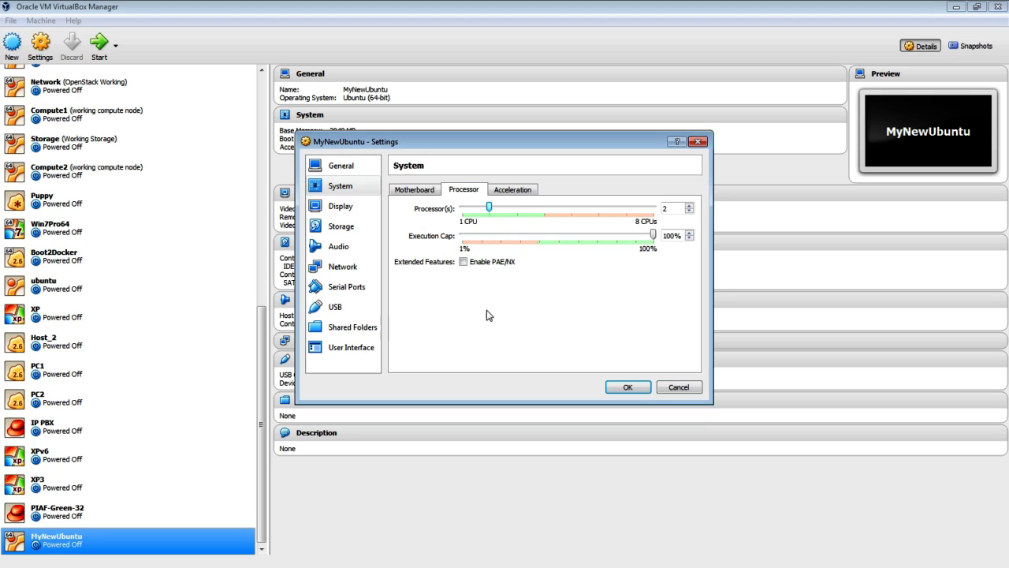
click(504, 194)
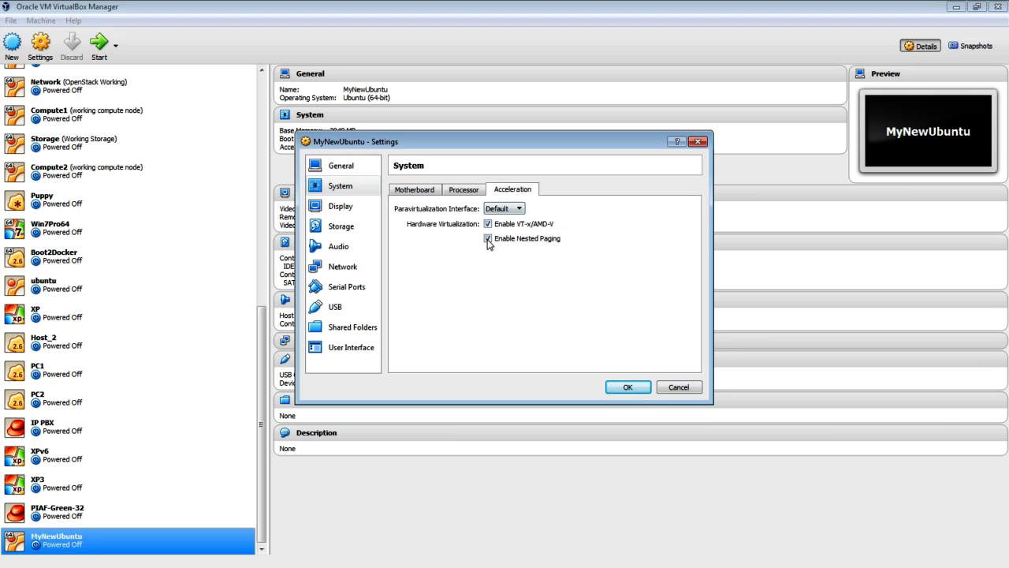
click(466, 191)
- Disable Floppy and set the boot order to Optical, then Hard Disk
click(429, 193)
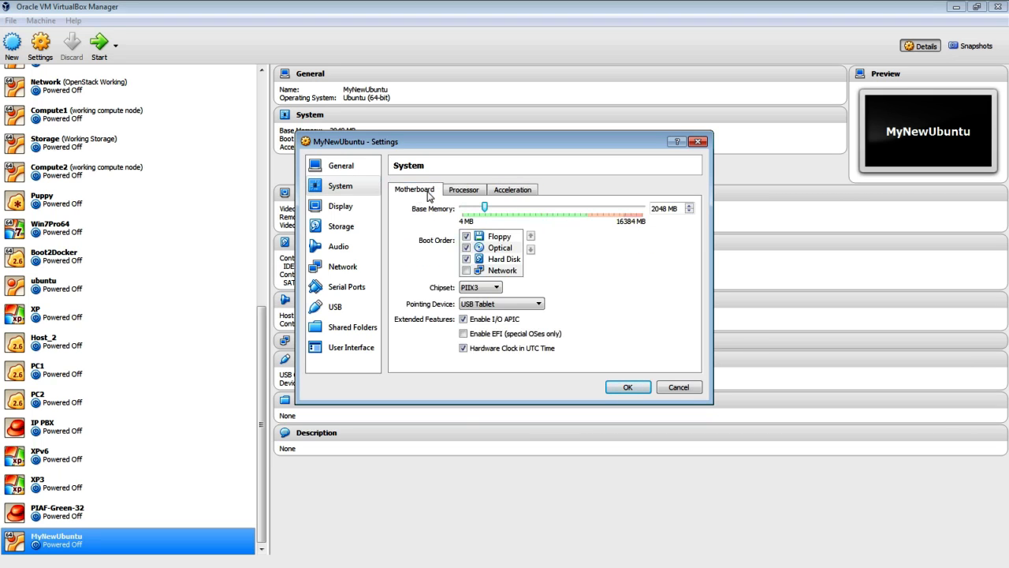
click(466, 237)
click(466, 236)
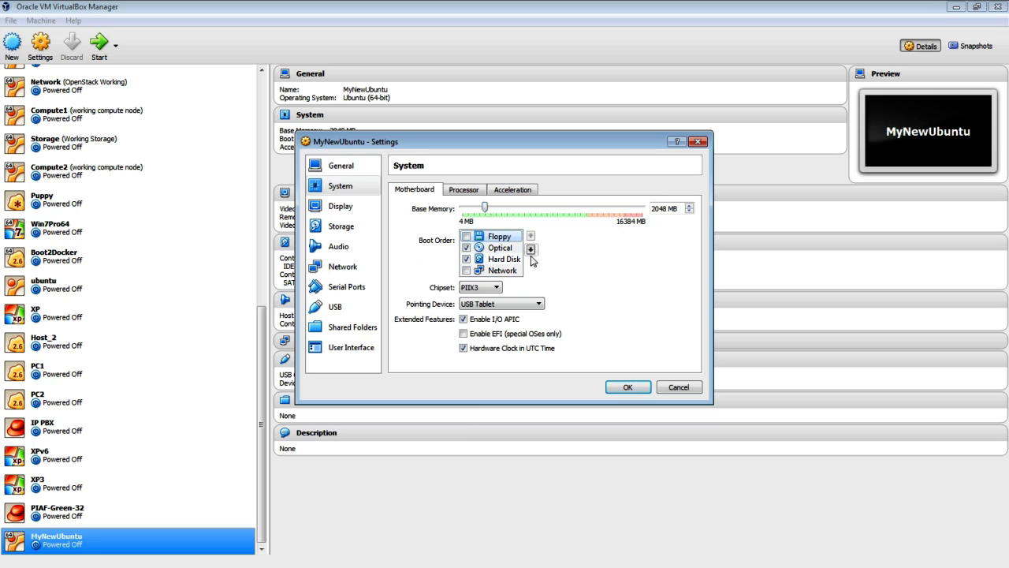
click(503, 259)
click(531, 237)
click(531, 238)
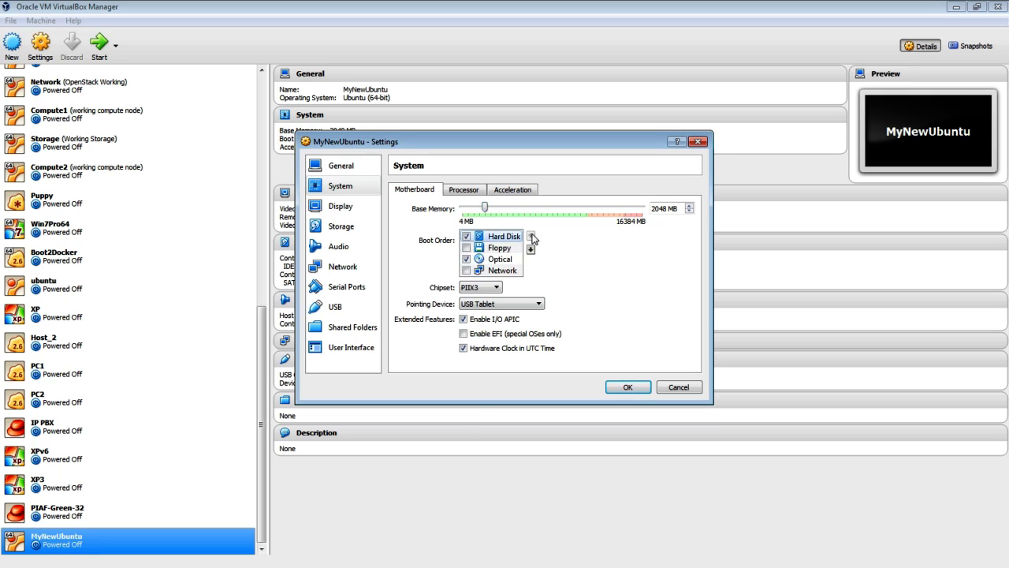
click(496, 258)
click(531, 237)
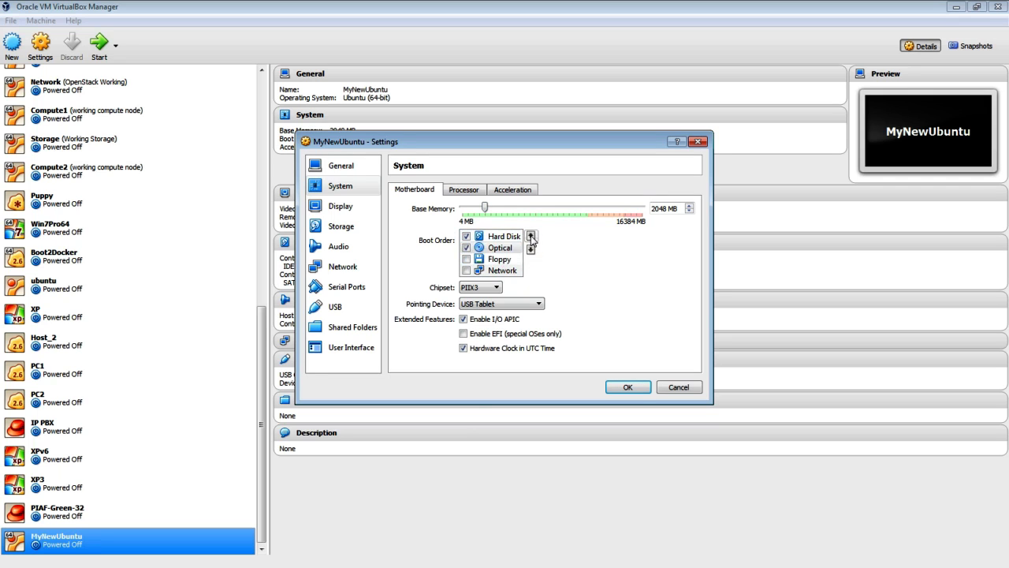
click(531, 237)
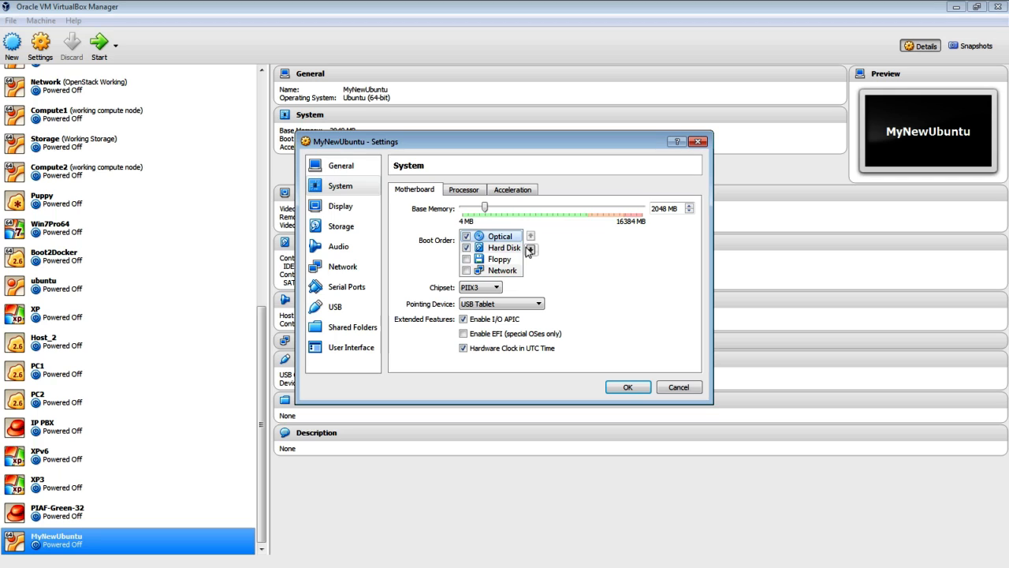
click(465, 259)
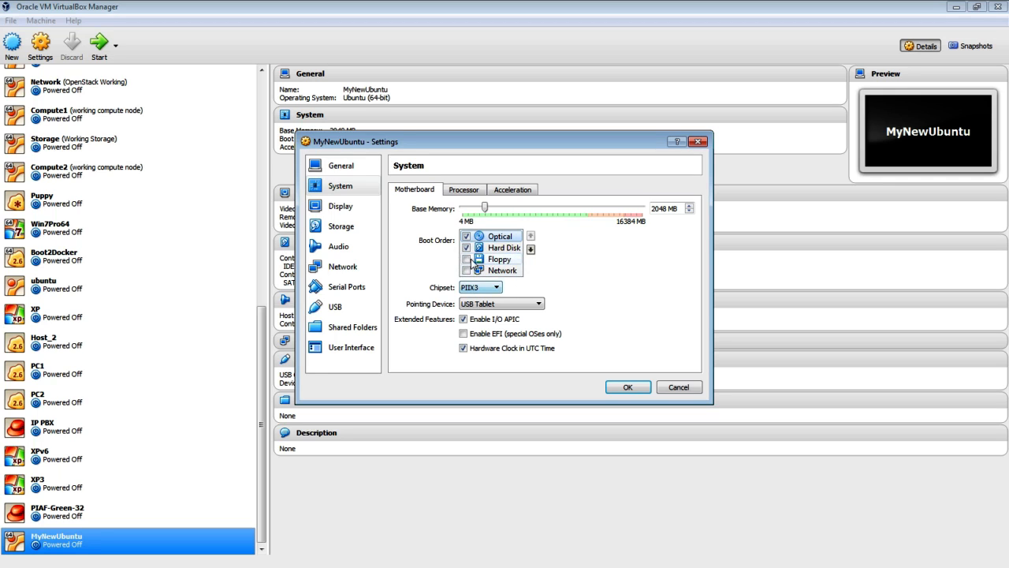
- Set MyNewUbuntu's video memory to 64 MB on the Display page, then view Storage
click(347, 210)
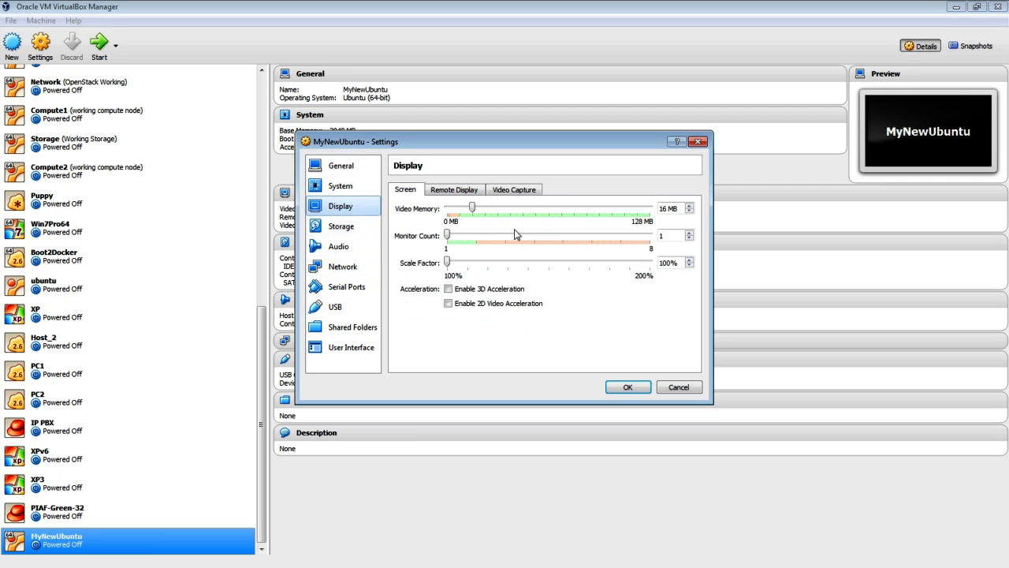
drag(474, 210, 548, 210)
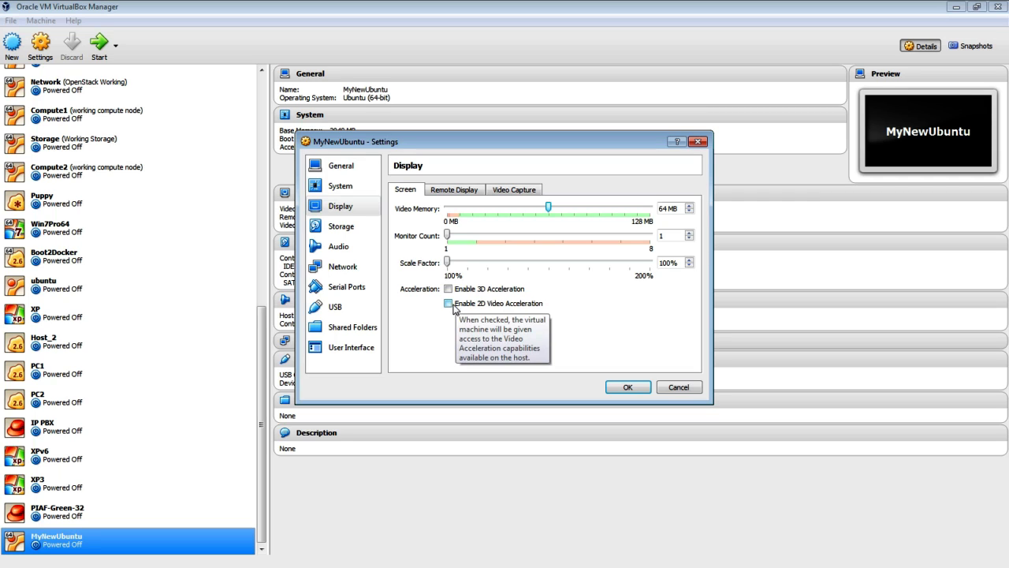
click(354, 237)
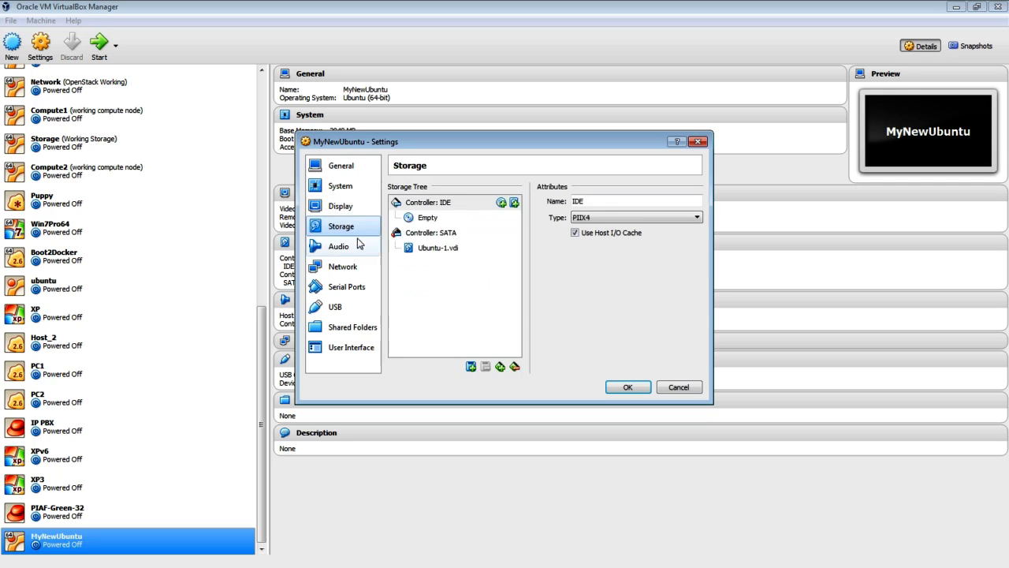
- Inspect Ubuntu-1.vdi on the SATA controller, then select the empty IDE optical drive
click(423, 251)
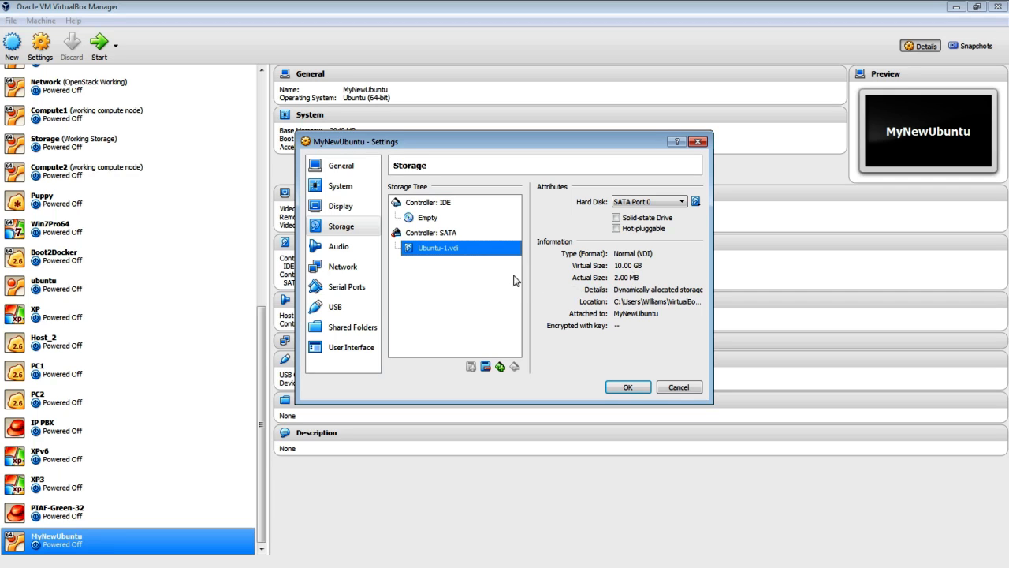
click(423, 221)
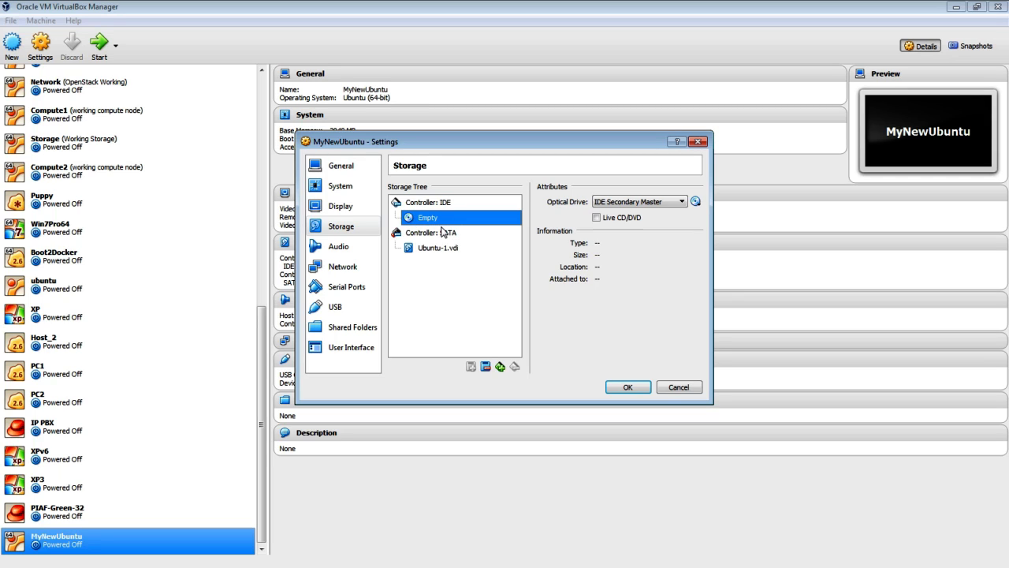
- Review the Audio, Serial Ports, USB and Shared Folders settings pages
click(345, 251)
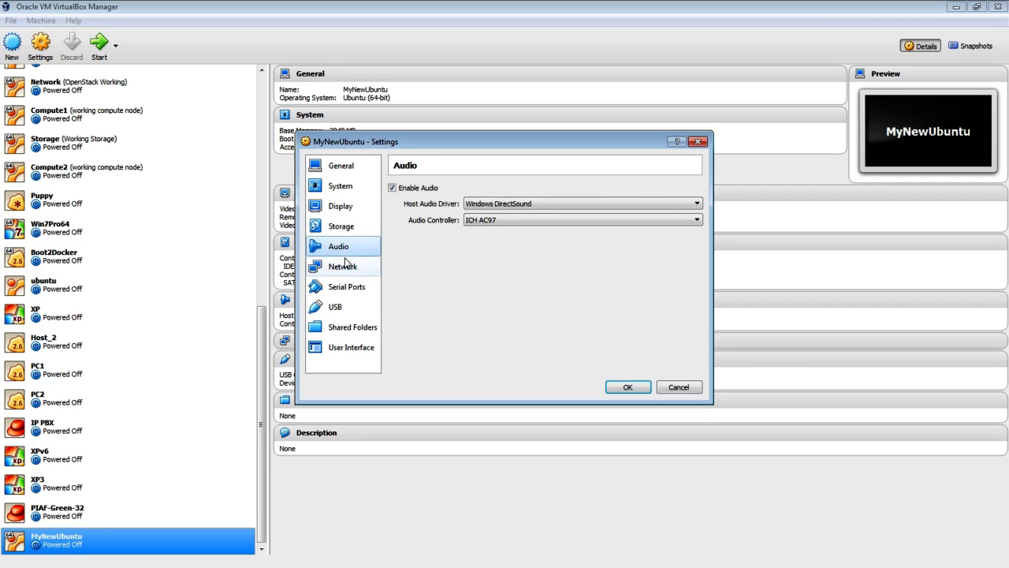
click(345, 290)
click(345, 308)
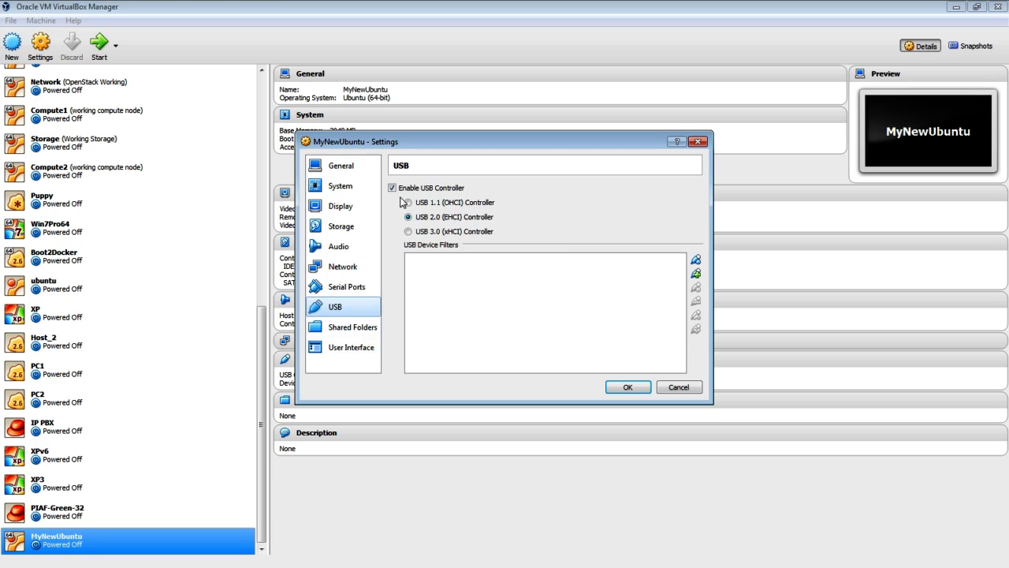
click(359, 331)
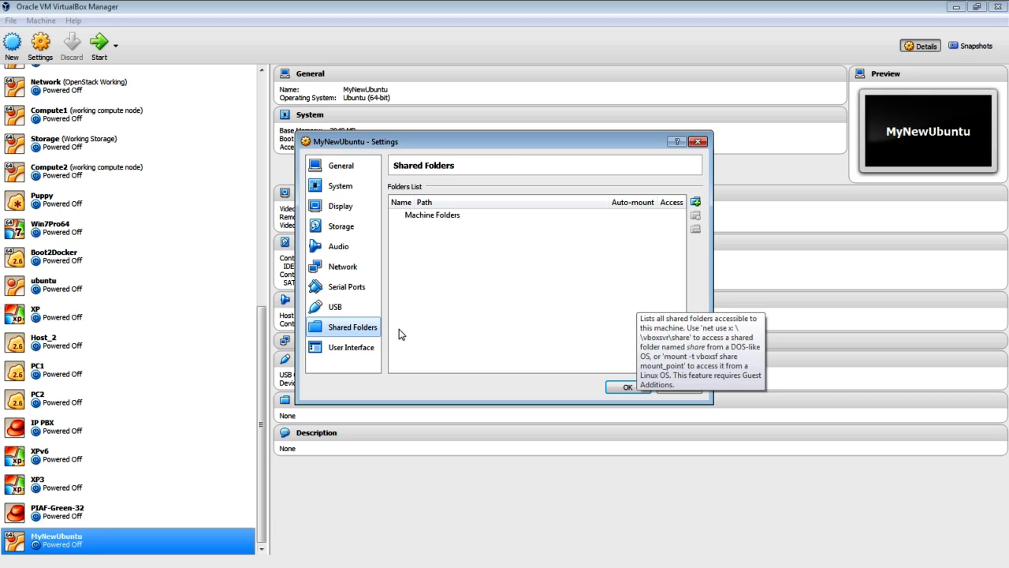
- Inspect Adapter 1's advanced options keeping NAT, then view Adapters 2 through 4
click(341, 268)
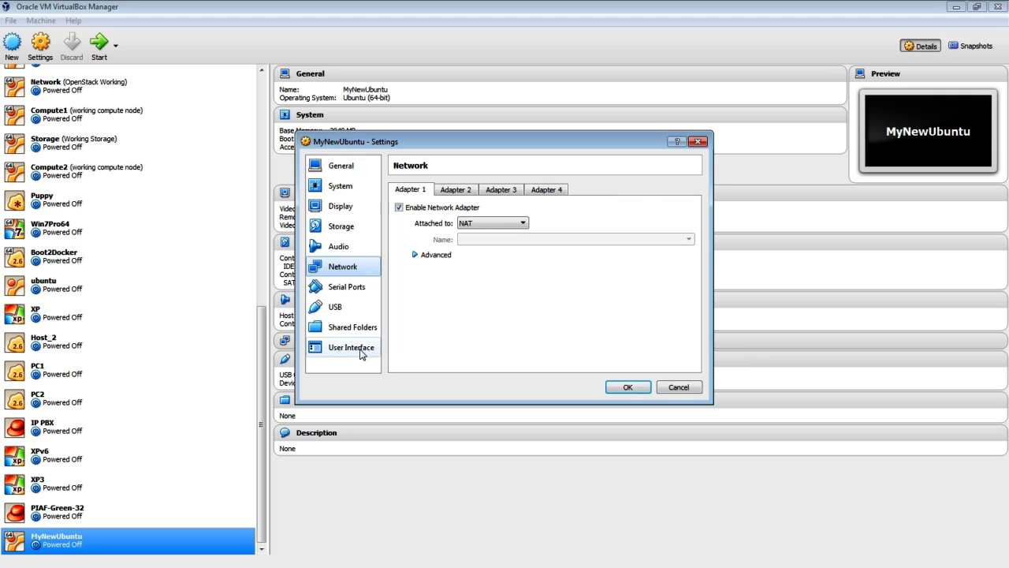
click(436, 256)
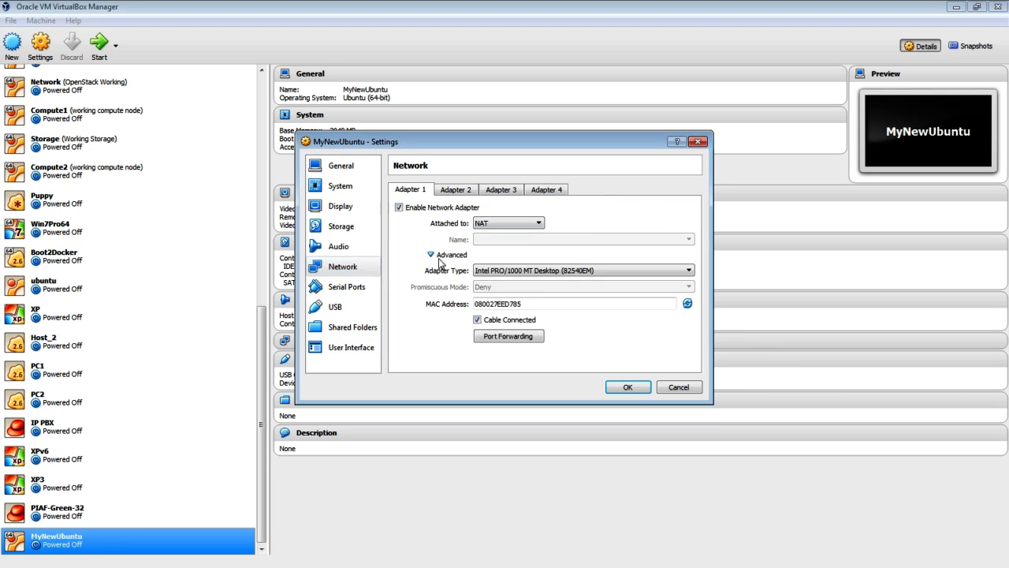
click(505, 223)
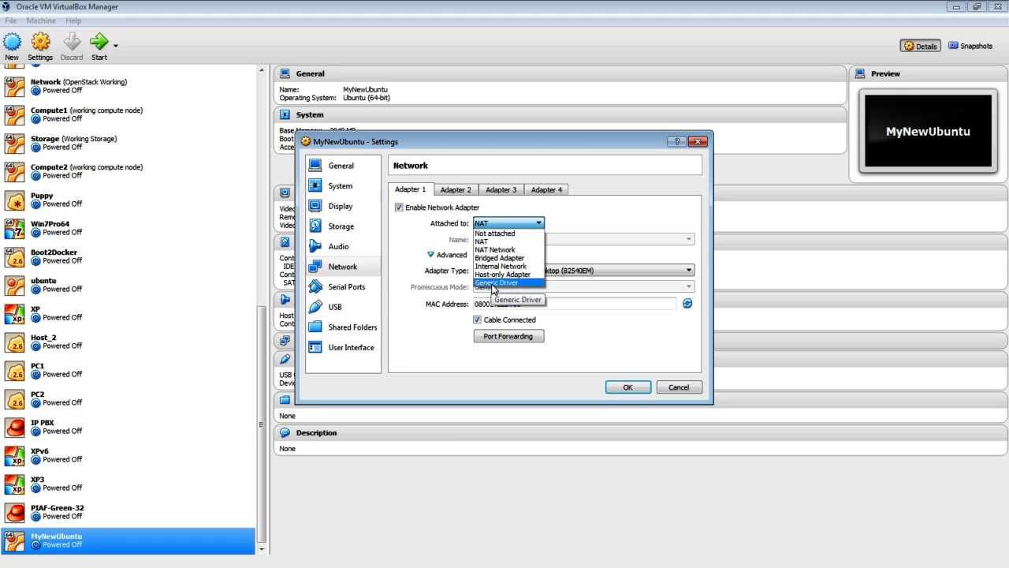
click(582, 221)
click(528, 270)
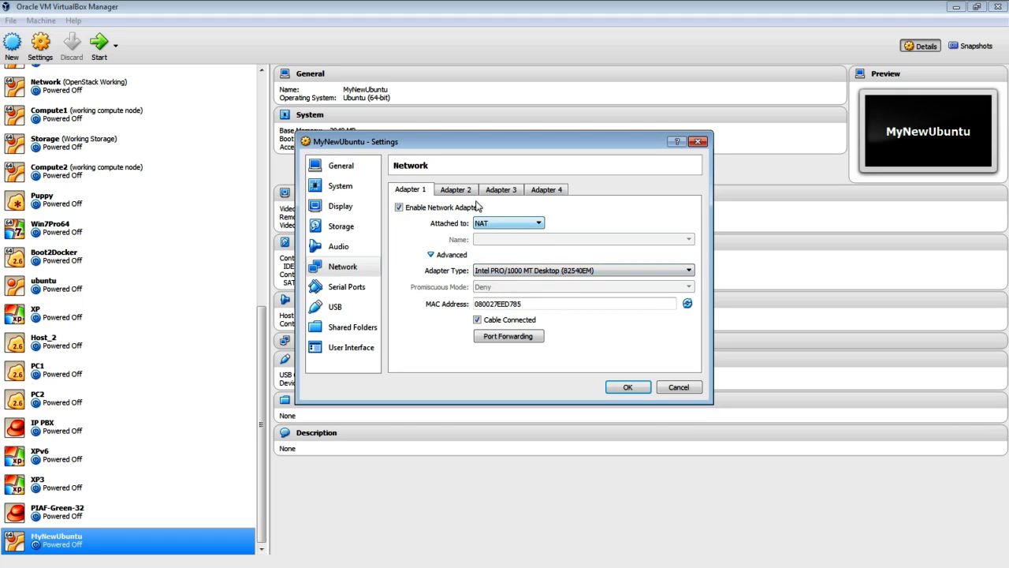
click(461, 192)
click(501, 193)
click(548, 193)
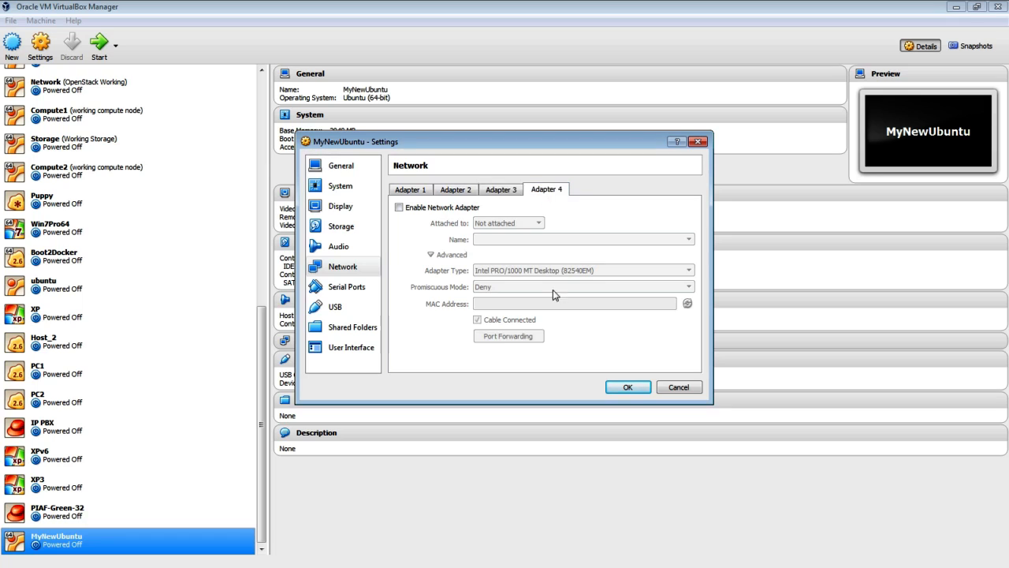
- Change Adapter 1's type to PCnet-FAST III (Am79C973), keeping NAT and the cable connected
click(426, 194)
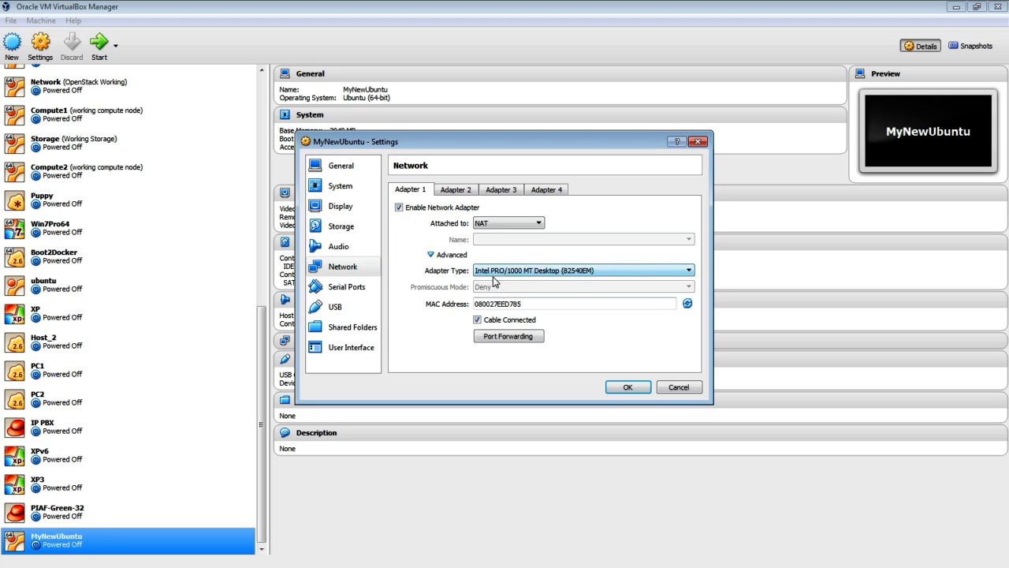
click(575, 272)
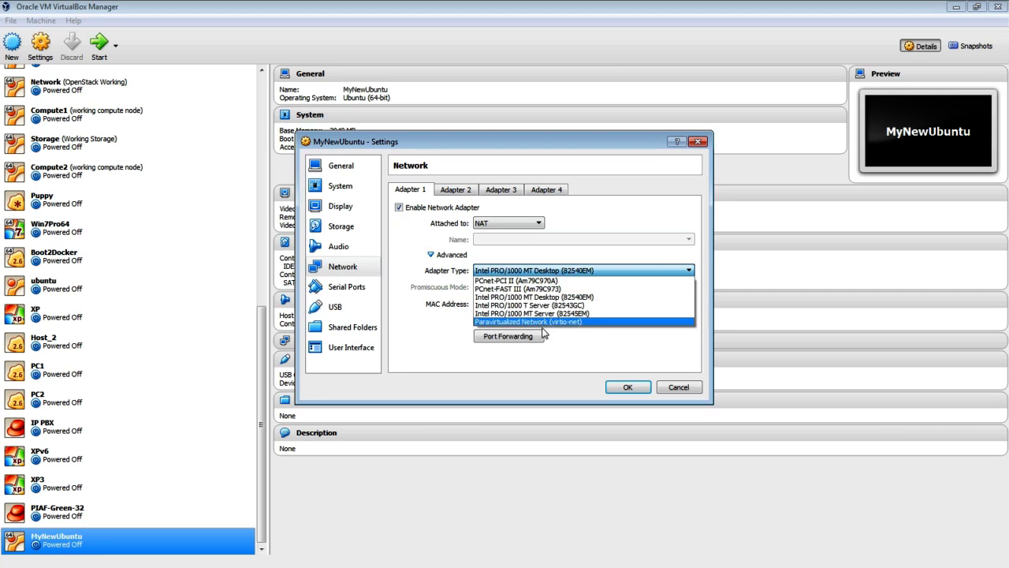
click(552, 290)
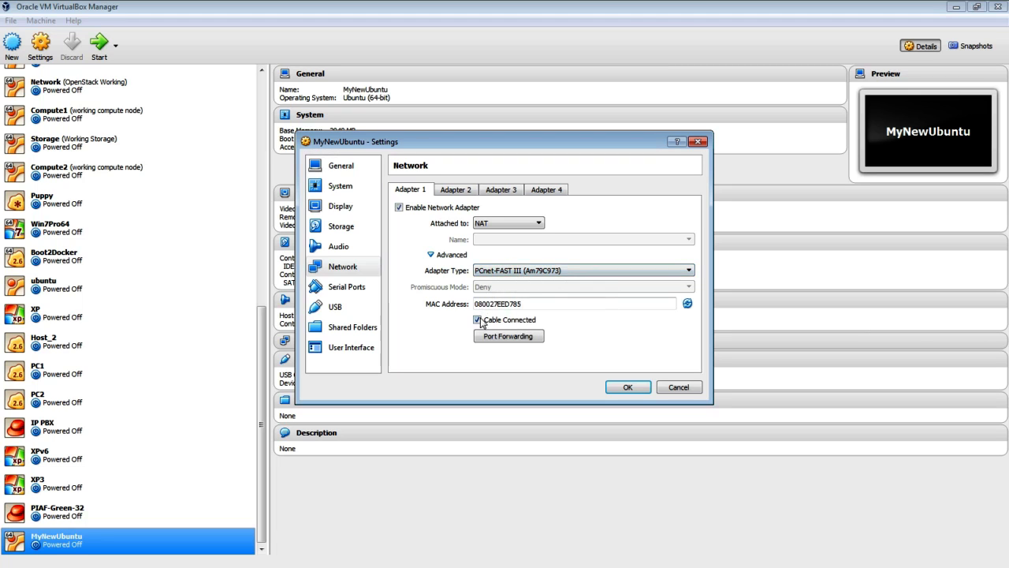
click(556, 272)
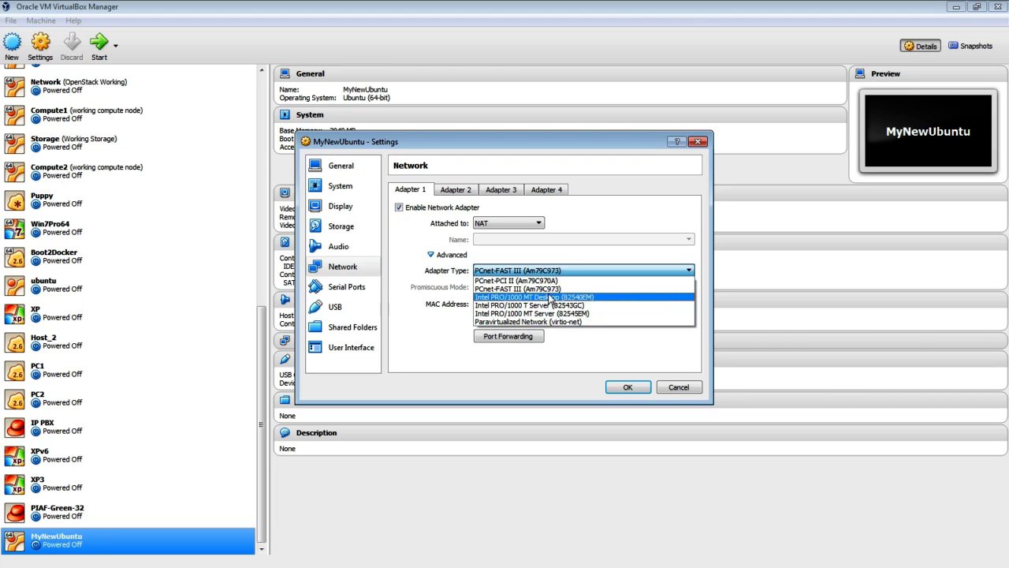
click(549, 272)
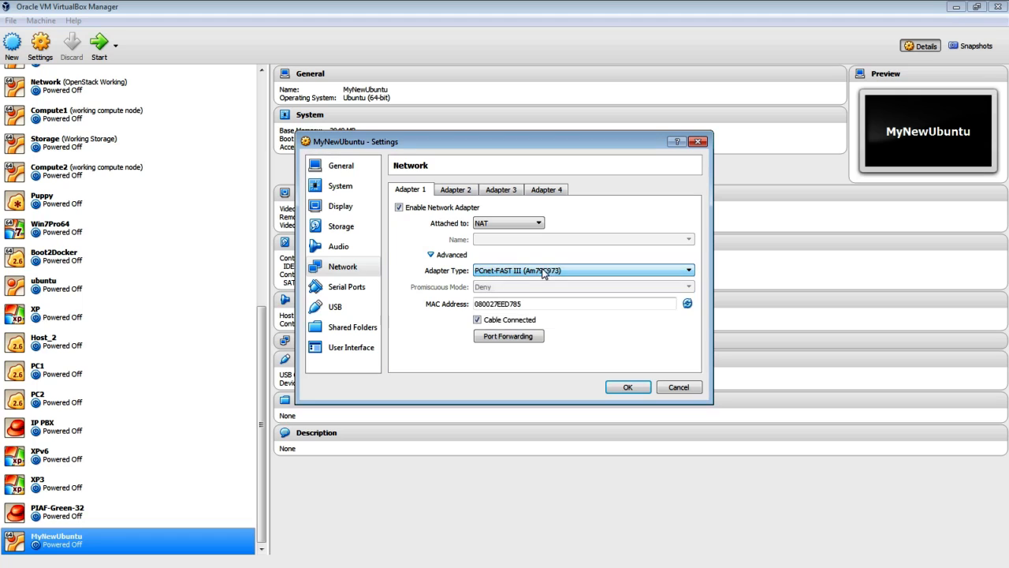
click(478, 321)
click(477, 320)
click(447, 256)
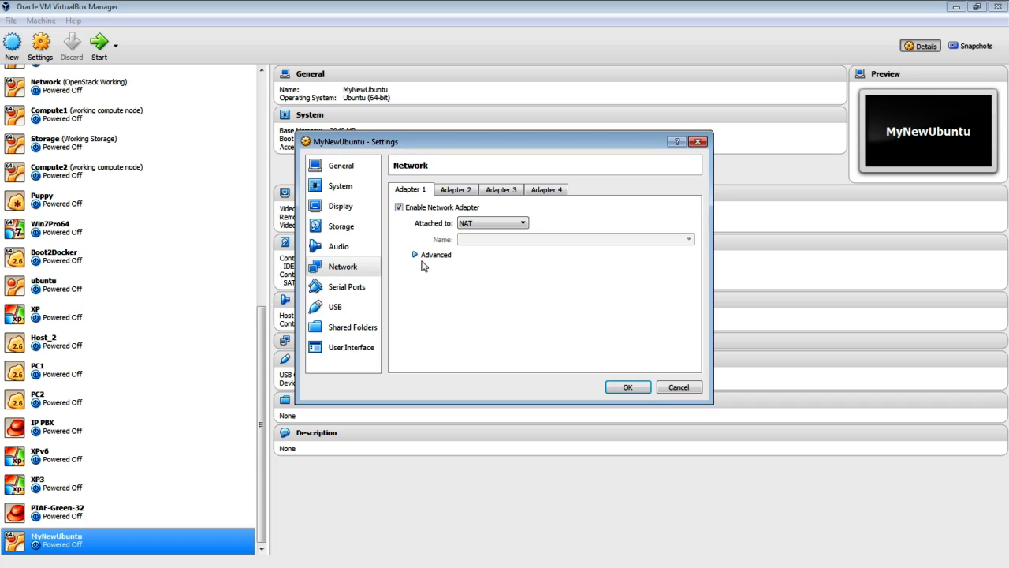
click(423, 258)
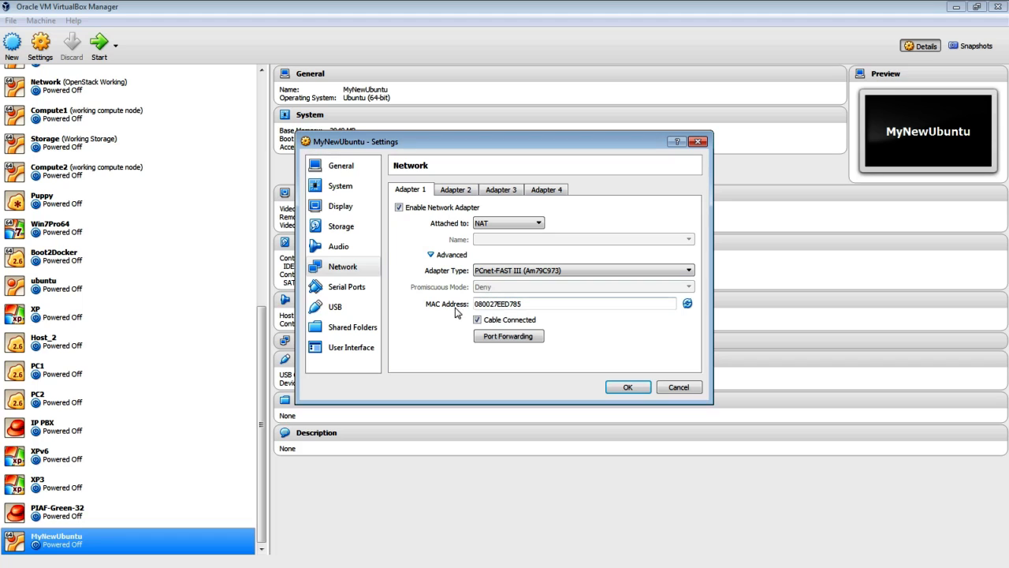
- Replace the first network adapter's MAC address with a freshly generated random value
drag(648, 313, 472, 311)
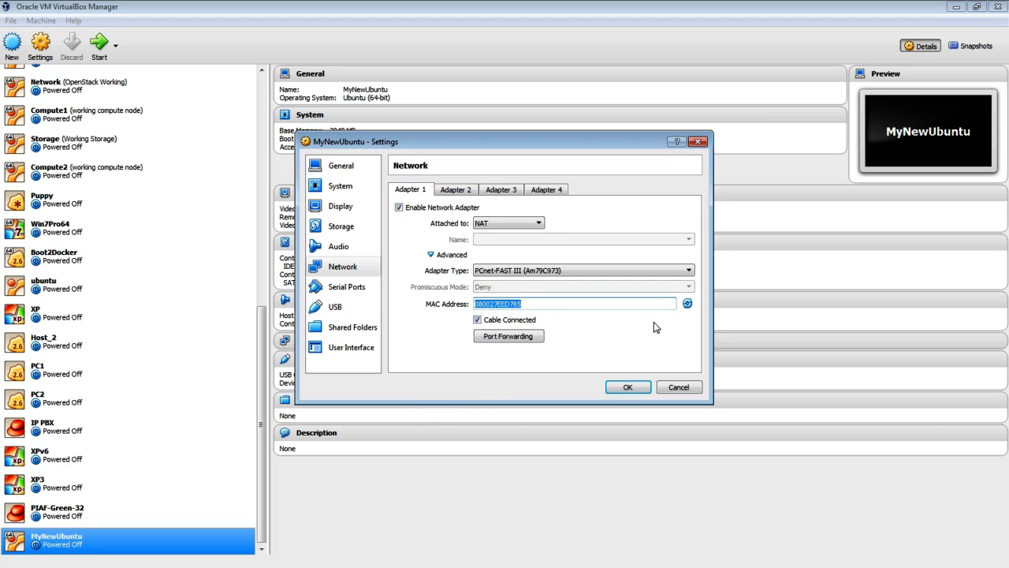
click(688, 303)
click(687, 304)
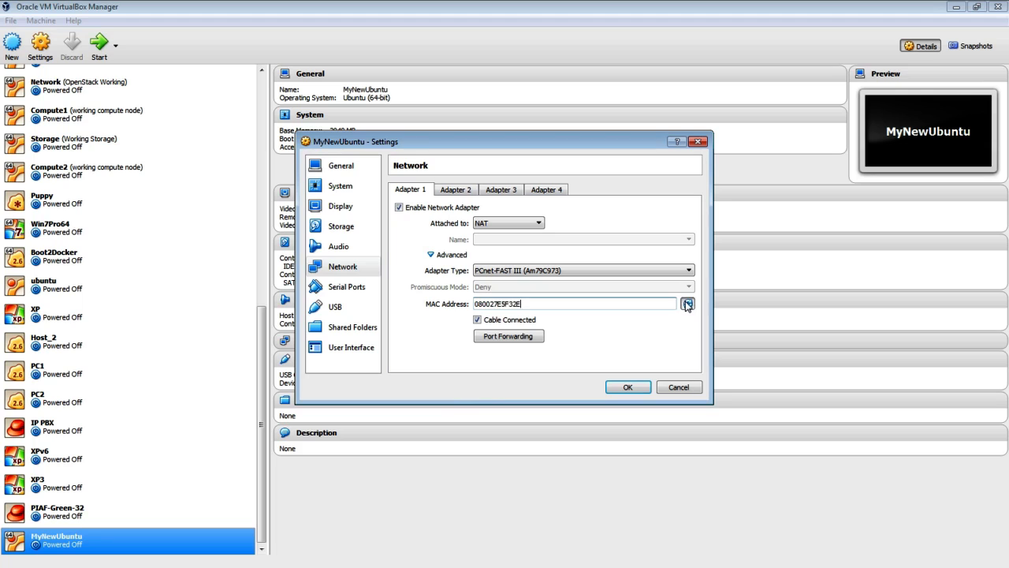
click(688, 304)
- Save the VM settings, then add VirtualBox Host-Only Ethernet Adapter #4 under Preferences' host-only networks
click(632, 387)
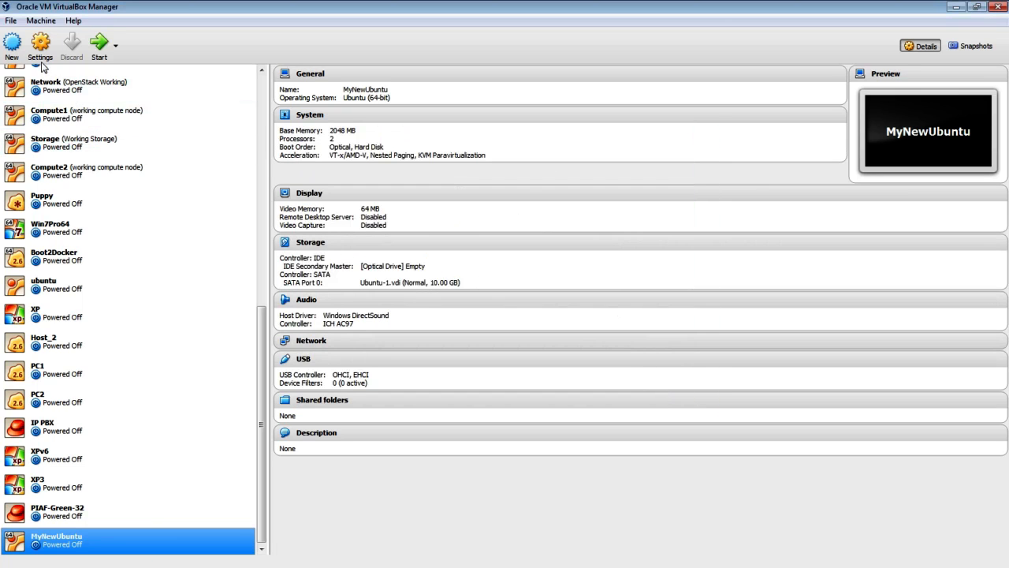
click(12, 21)
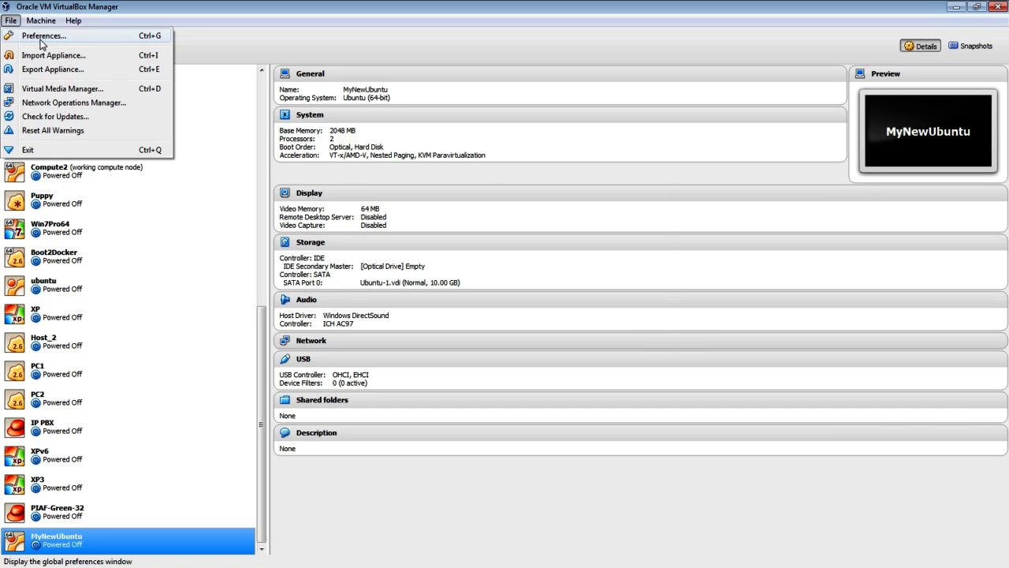
click(39, 38)
click(382, 267)
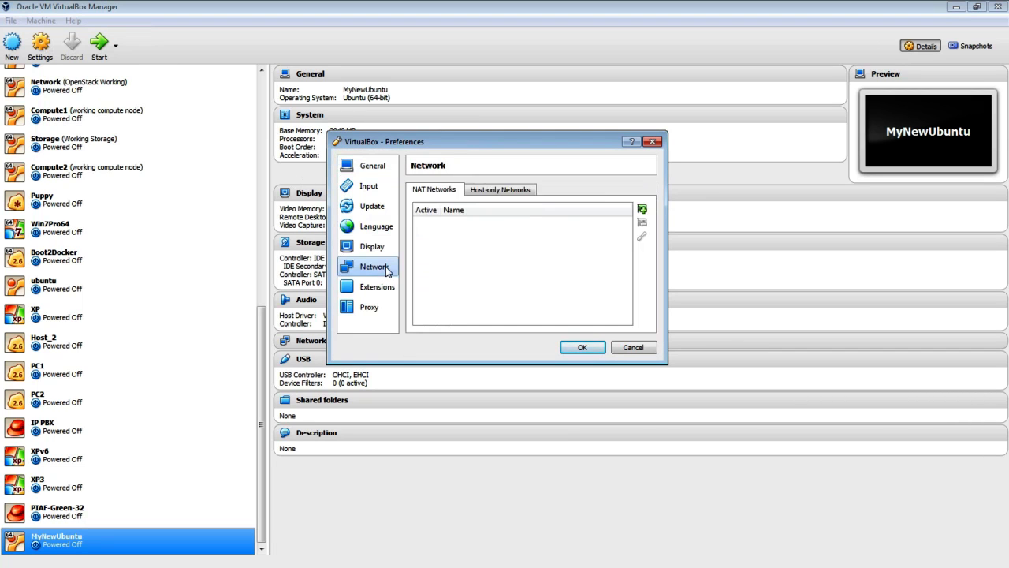
click(496, 190)
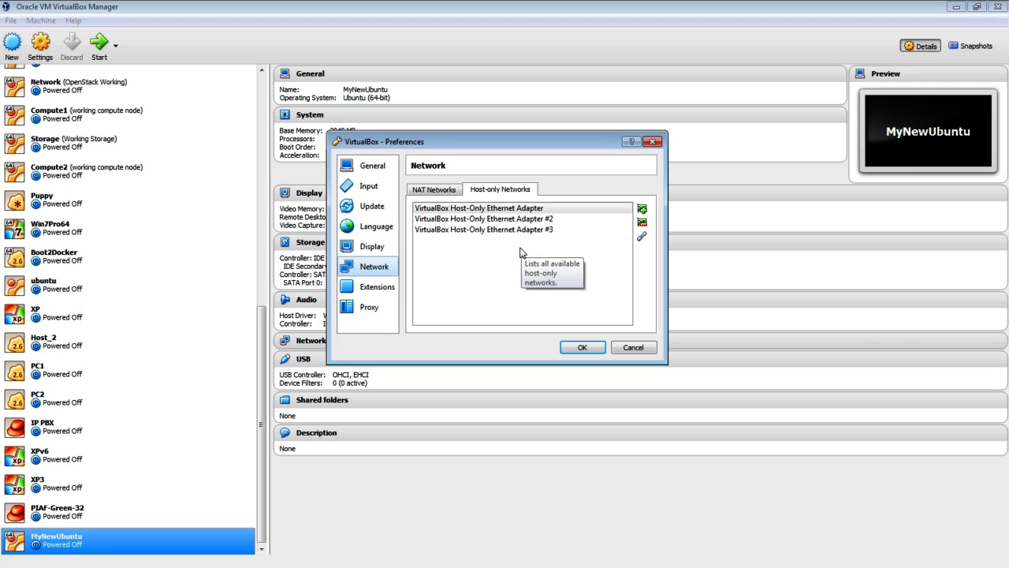
click(642, 209)
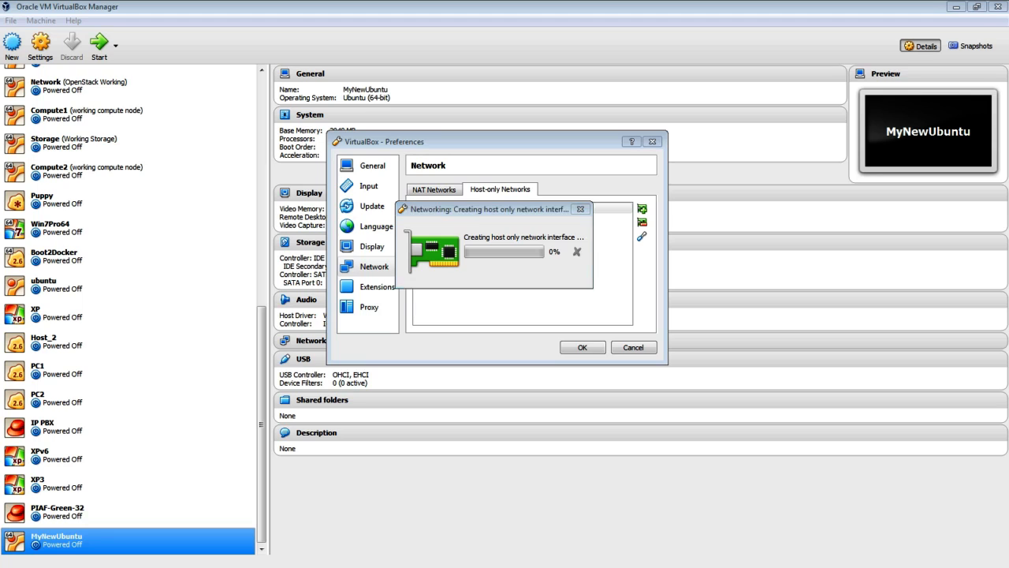
click(791, 289)
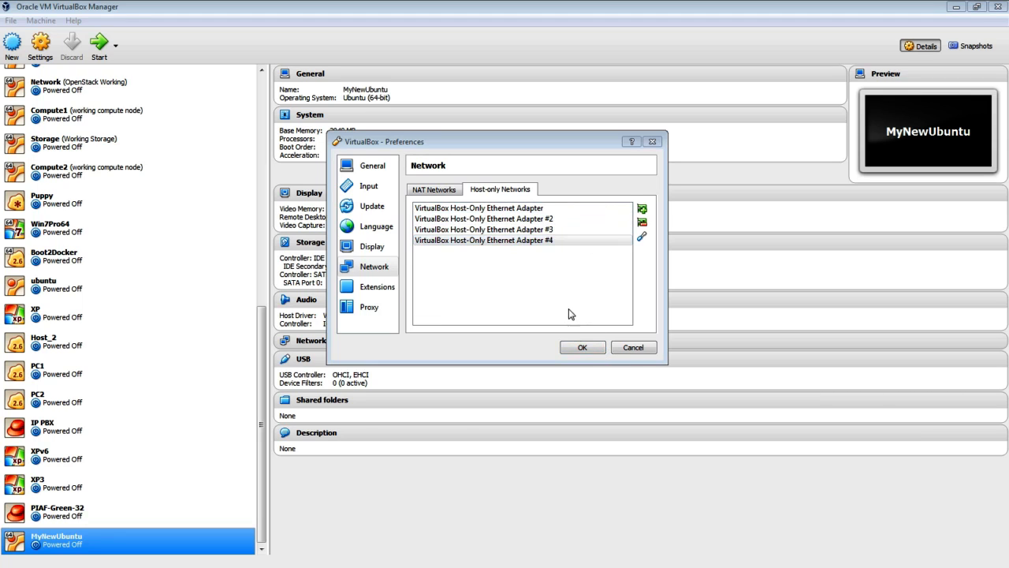
click(595, 350)
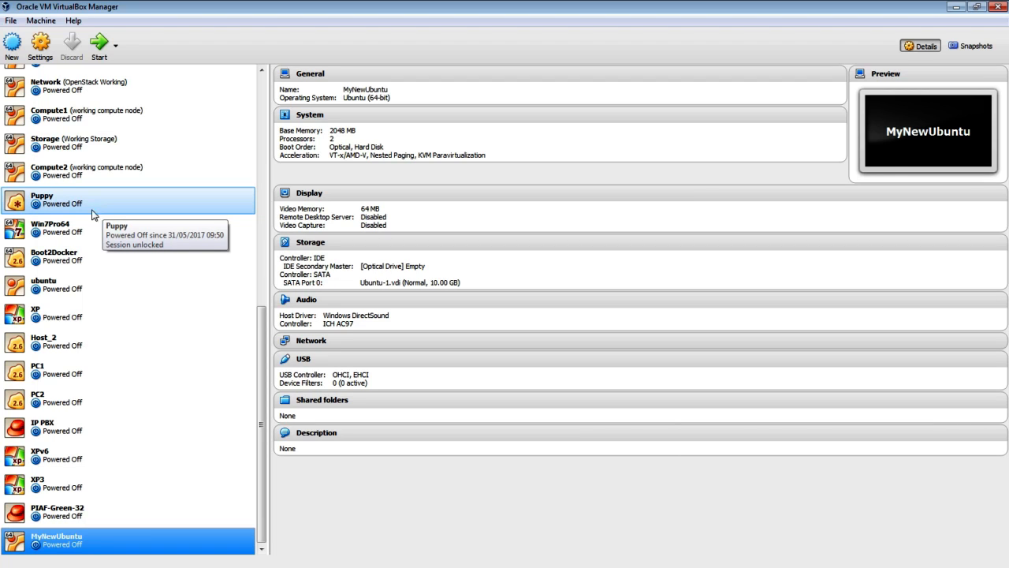
- Inspect MyNewUbuntu's storage and the Ubuntu-1.vdi disk, close without saving, and switch to Chrome
drag(261, 361, 250, 124)
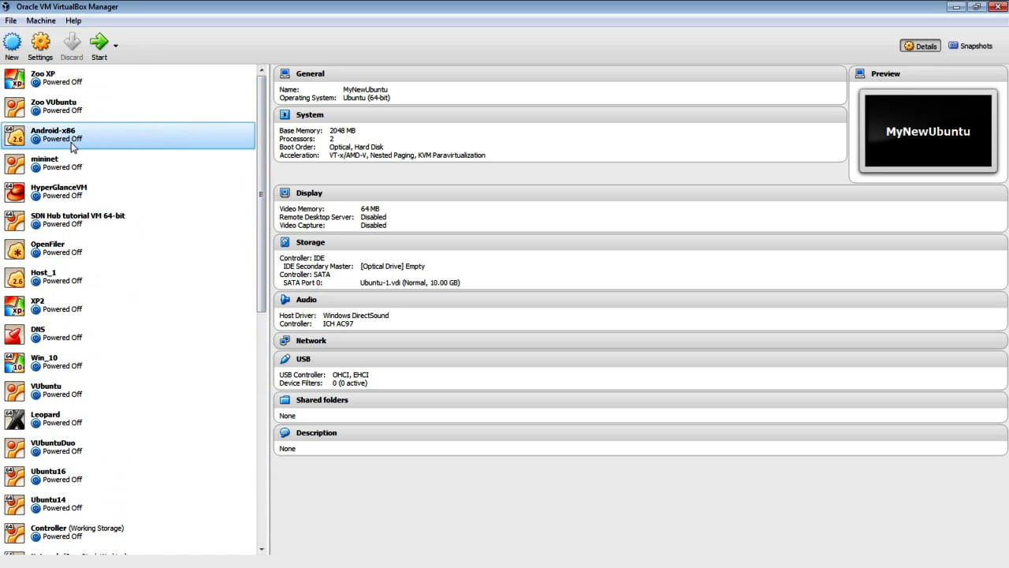
drag(264, 183, 197, 477)
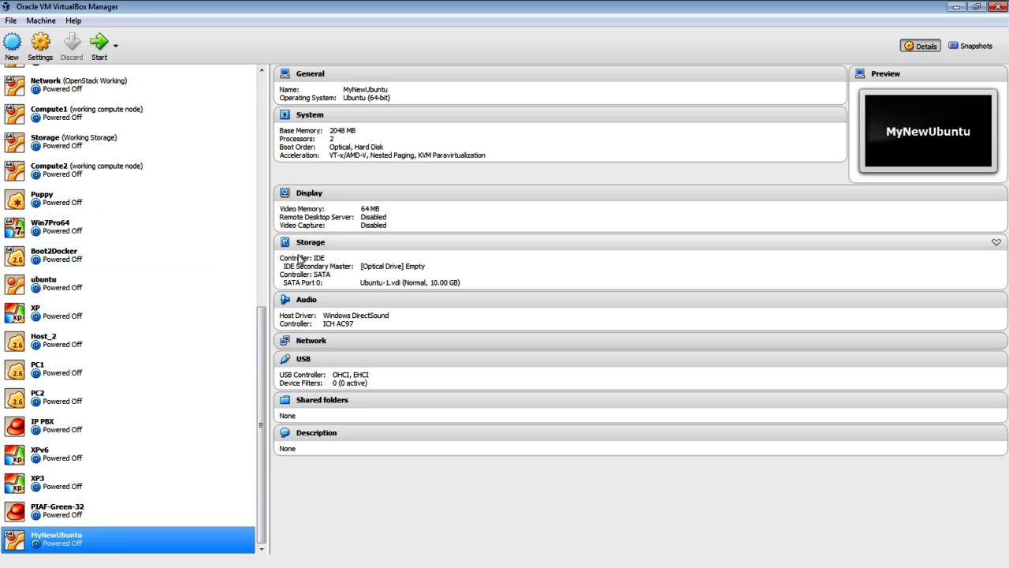
click(319, 244)
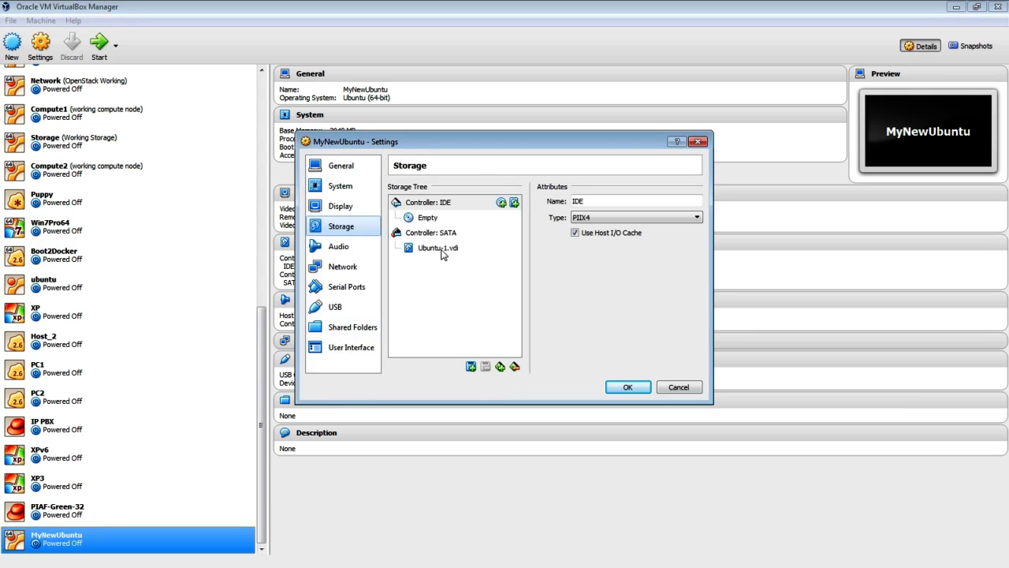
mouse_move(455, 259)
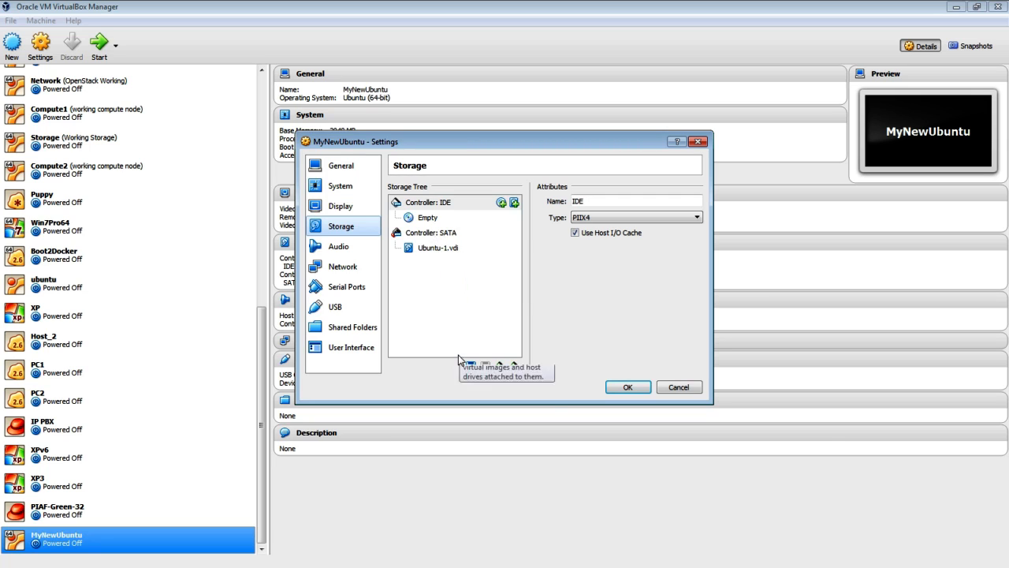
click(438, 248)
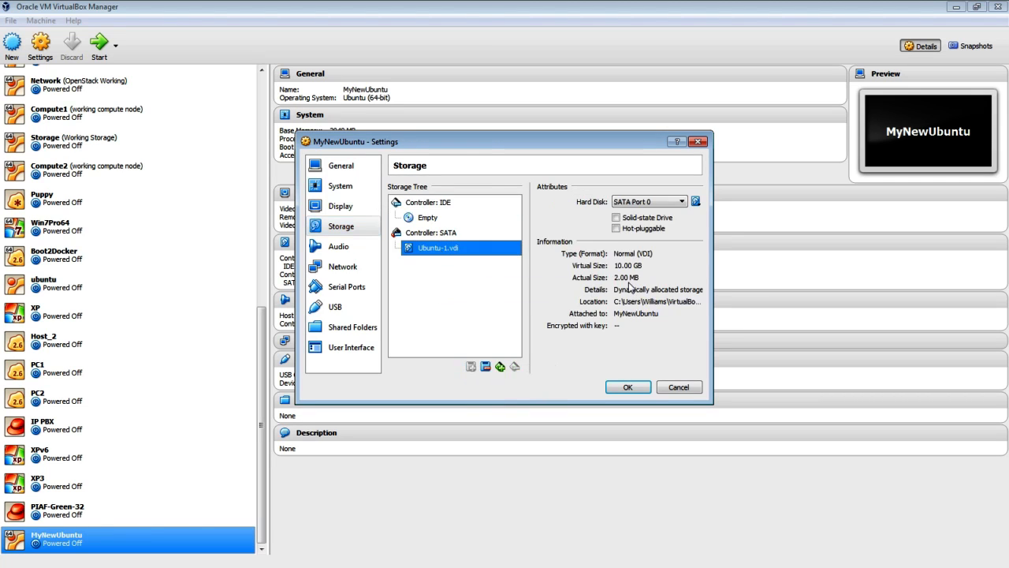
click(678, 387)
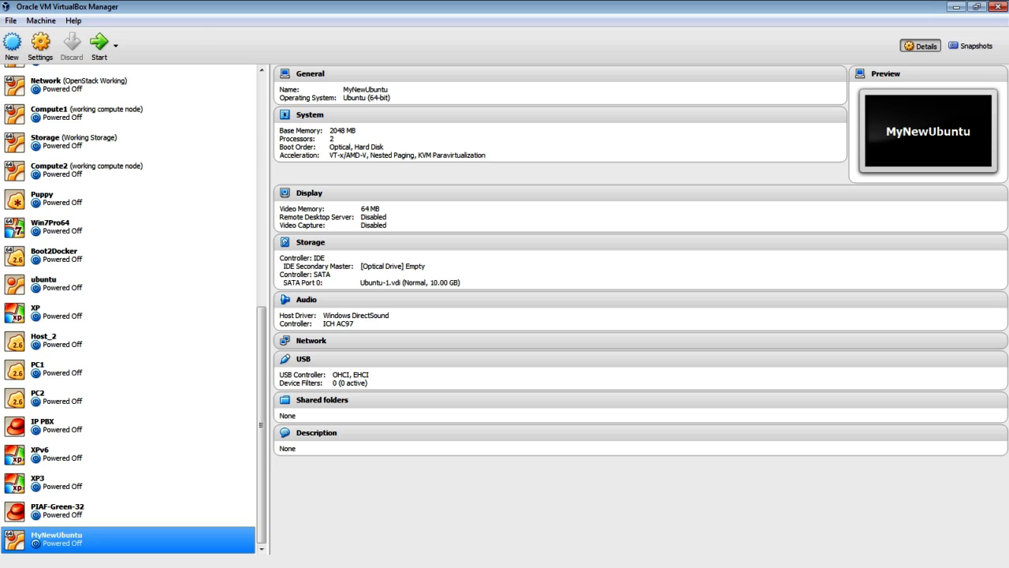
key(alt+Tab)
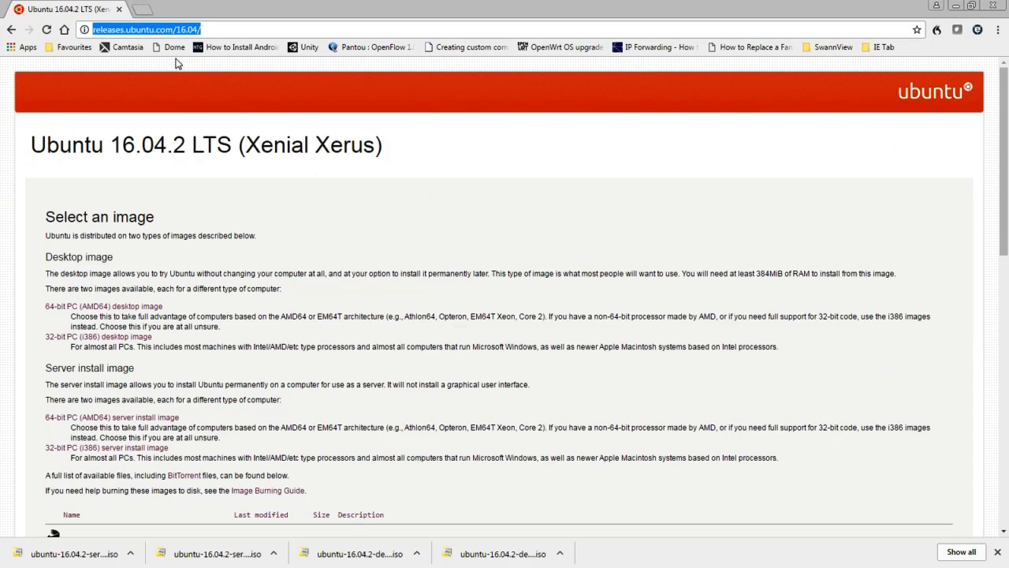
- Highlight the Desktop and Server image headings and the 64-bit and 32-bit links, then minimize Chrome
click(228, 36)
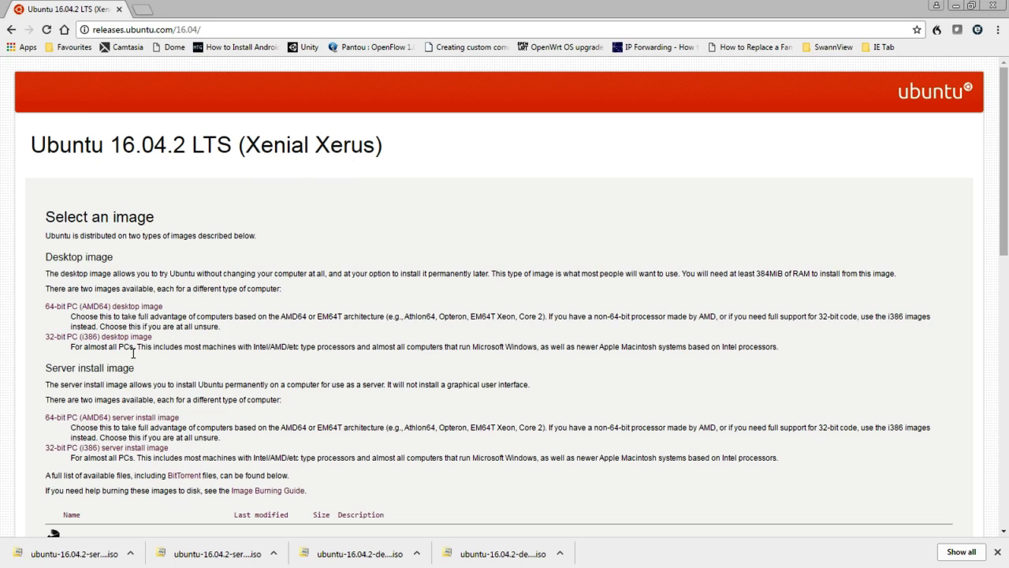
triple_click(62, 261)
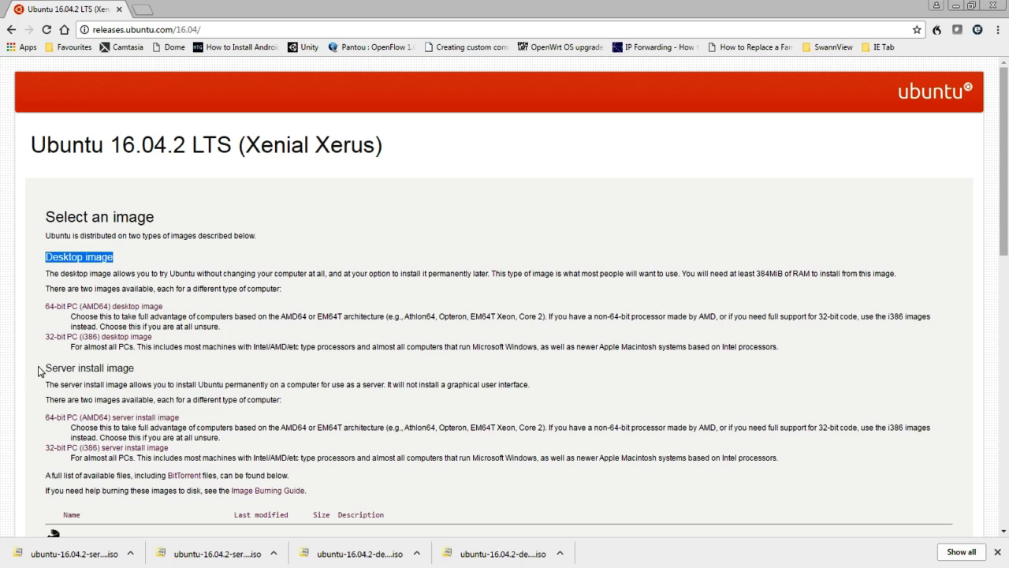
drag(46, 369, 149, 383)
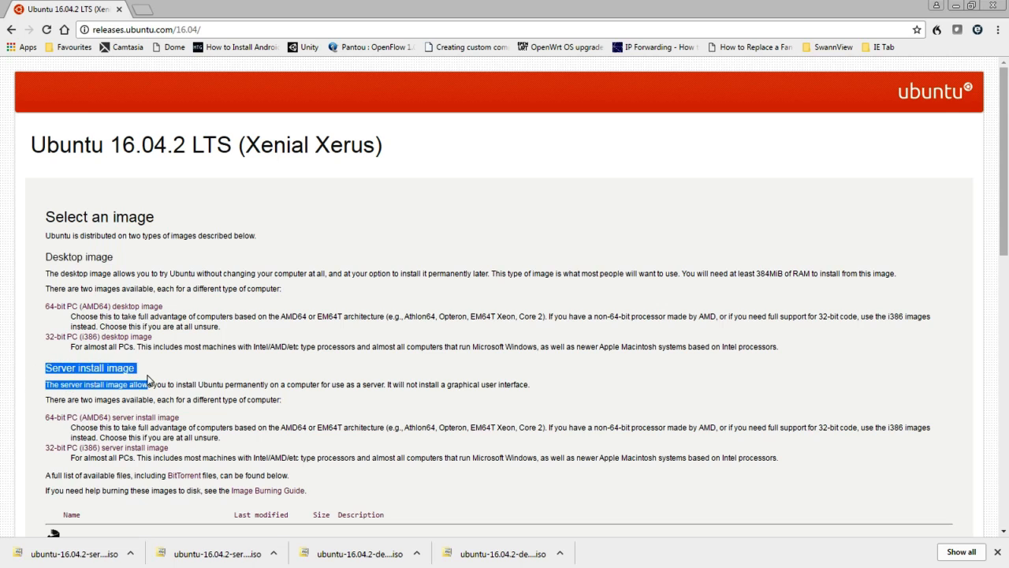
click(105, 293)
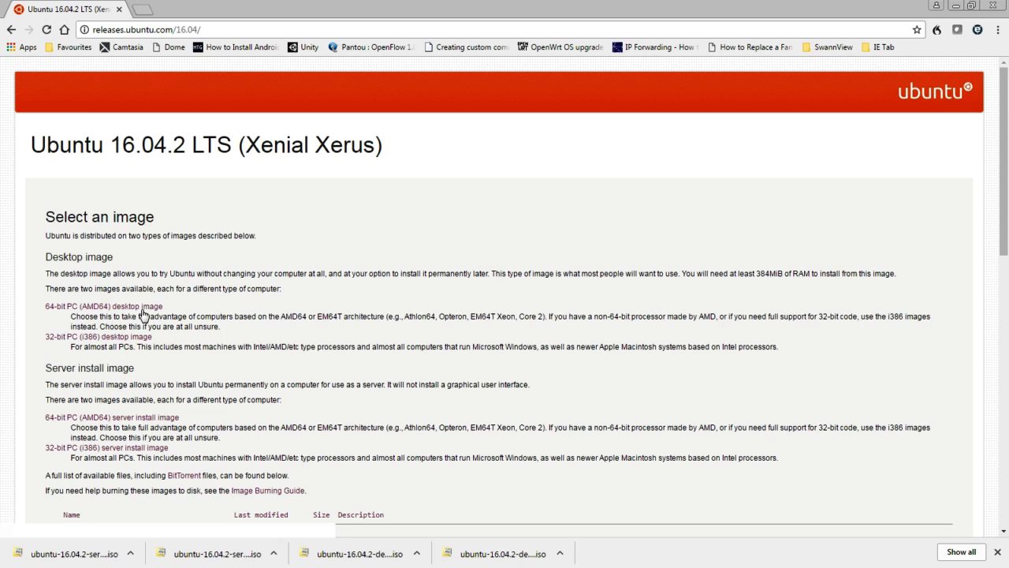
drag(169, 309, 42, 319)
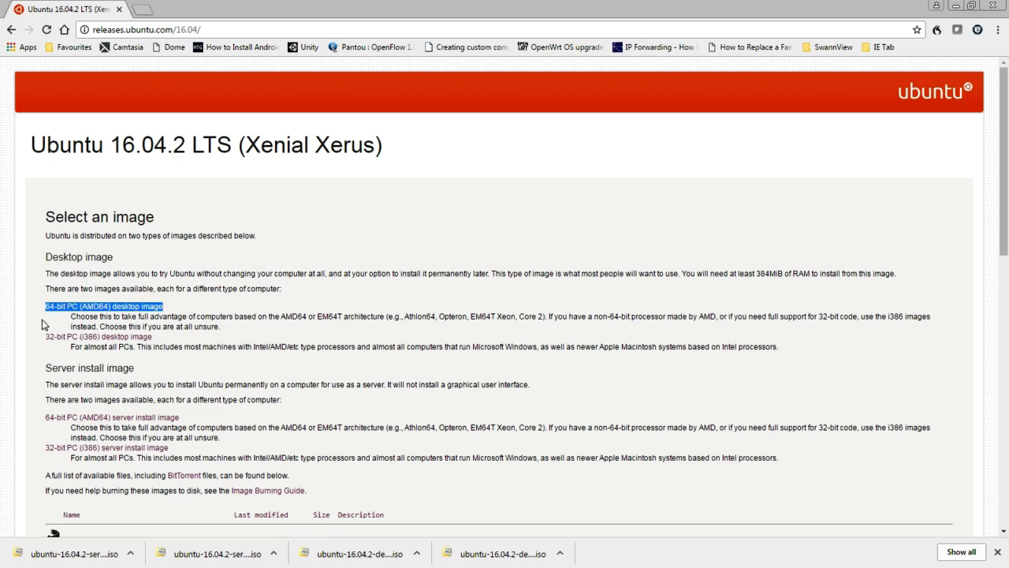
drag(153, 338, 48, 344)
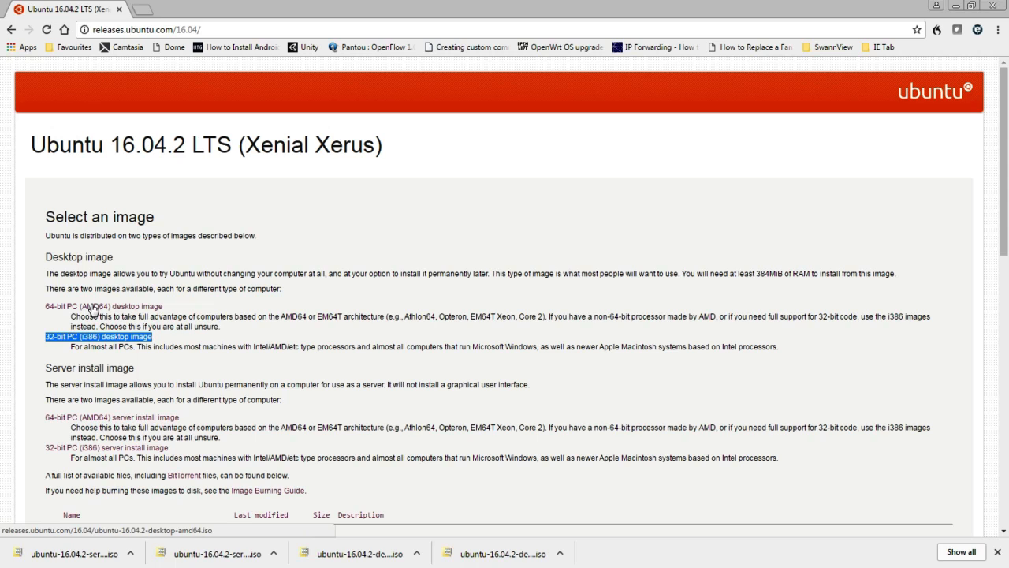
click(166, 313)
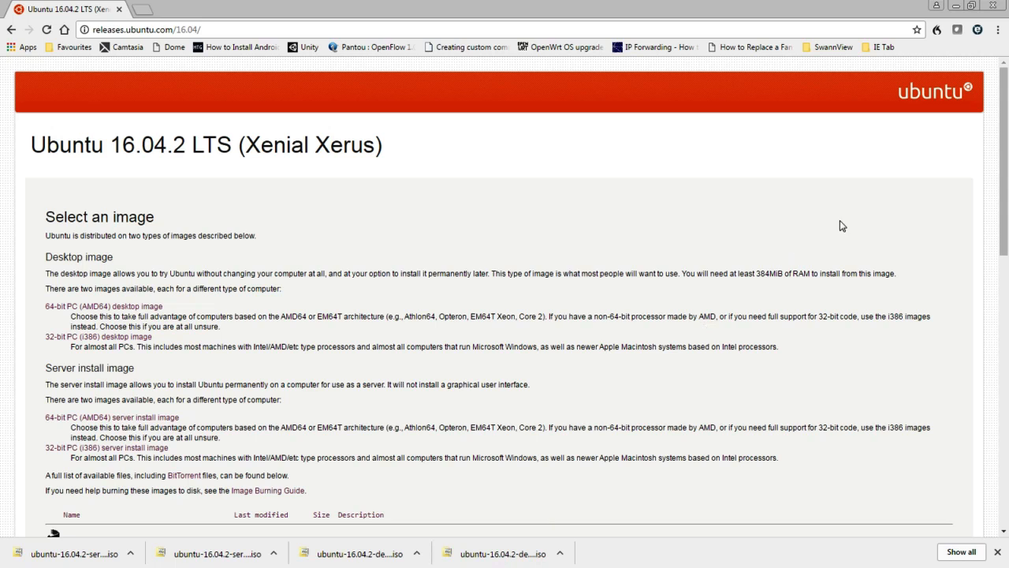
click(956, 8)
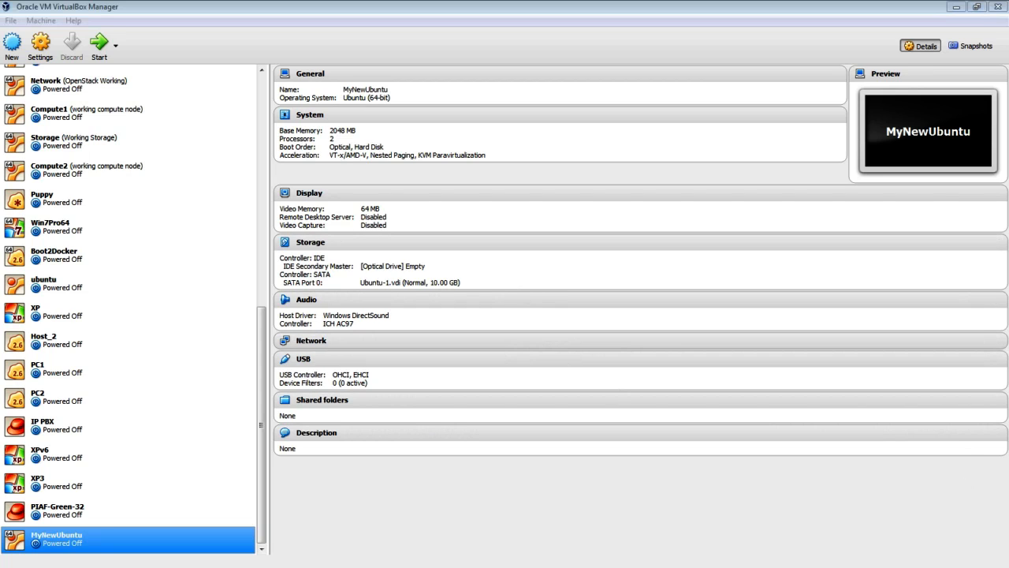
key(super+e)
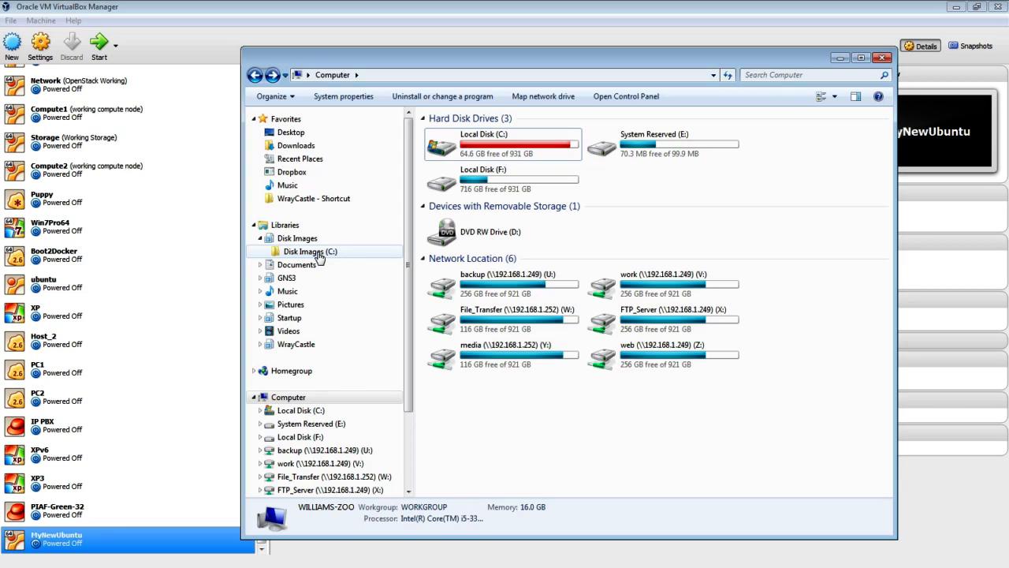
click(318, 254)
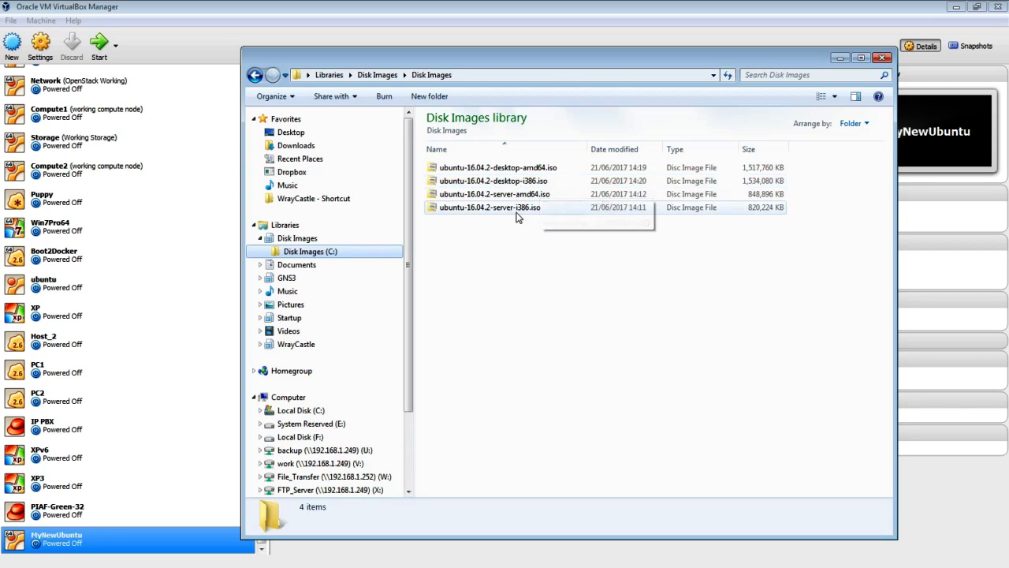
click(837, 60)
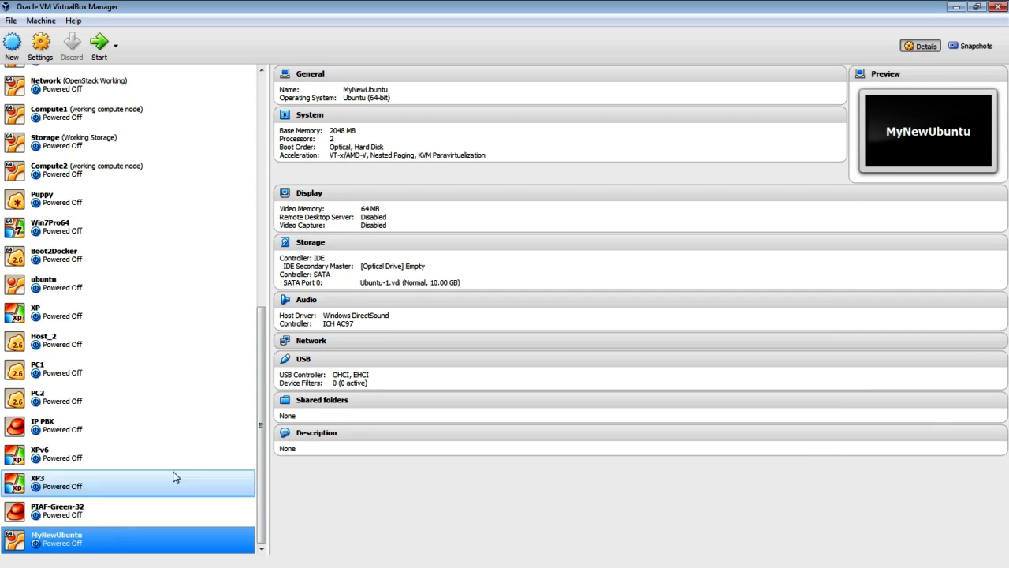
- Load ubuntu-16.04.2-desktop-amd64.iso into the empty IDE Secondary Master optical drive and save
click(310, 243)
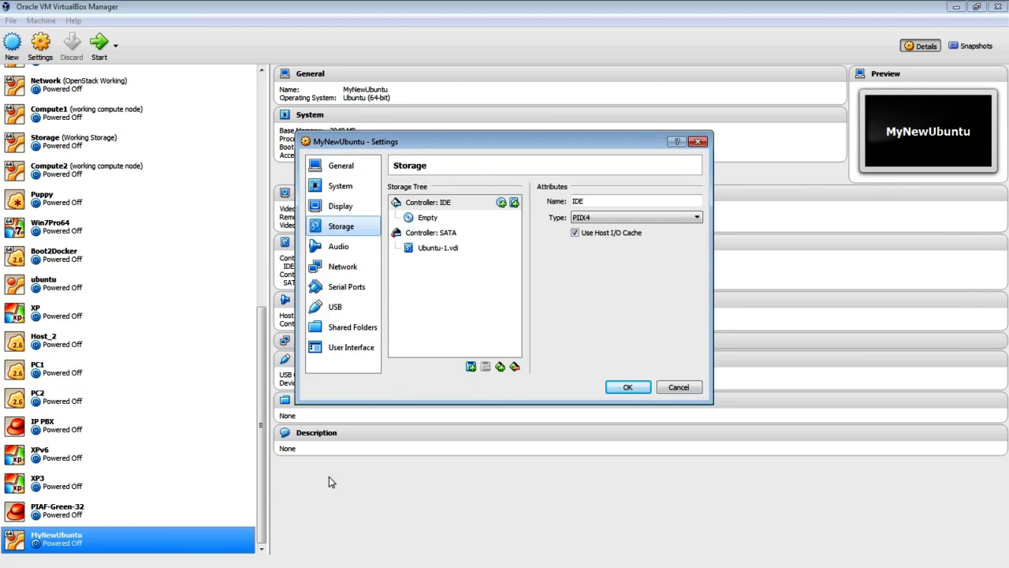
click(432, 225)
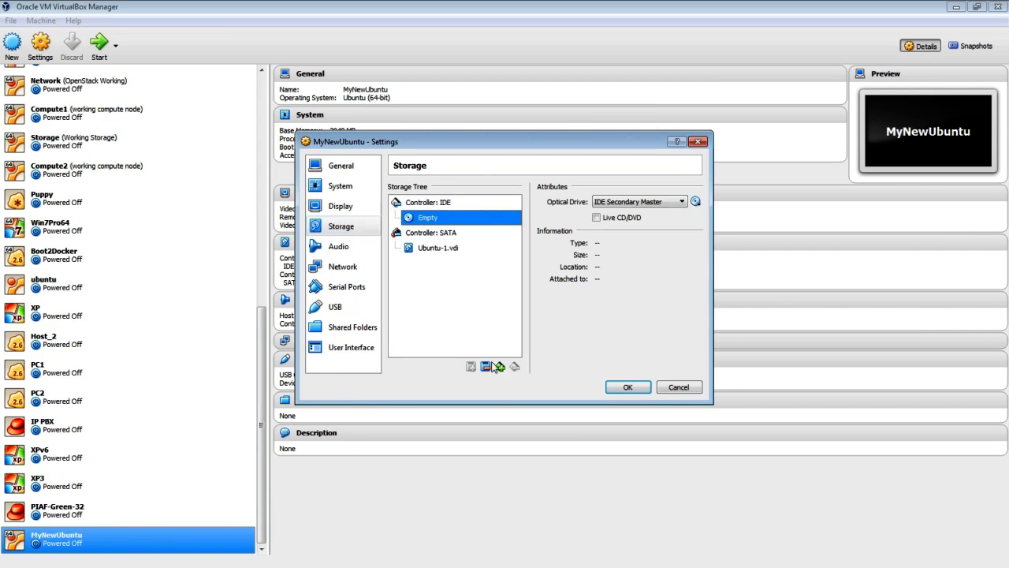
click(697, 203)
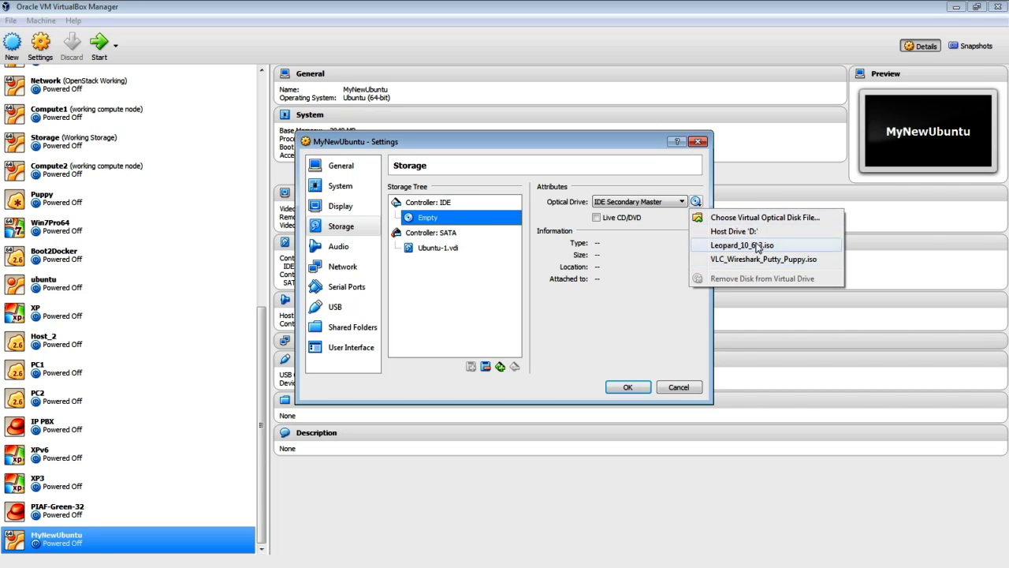
click(757, 219)
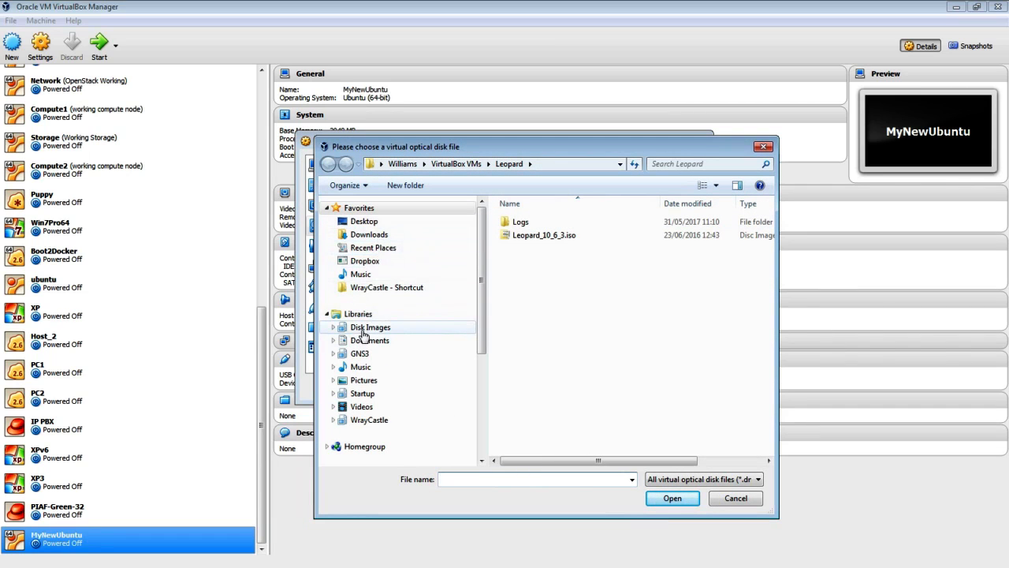
click(364, 330)
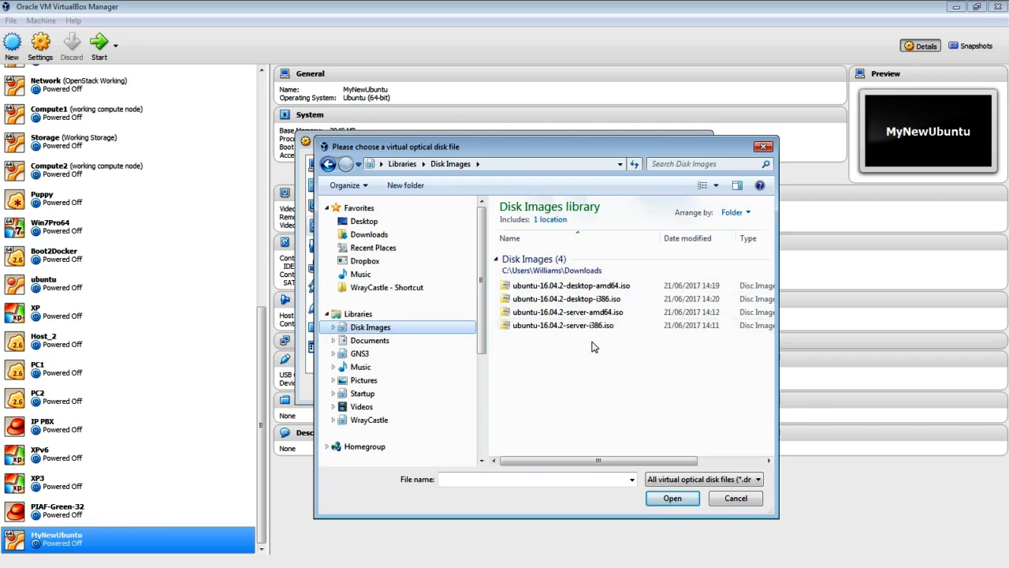
click(623, 289)
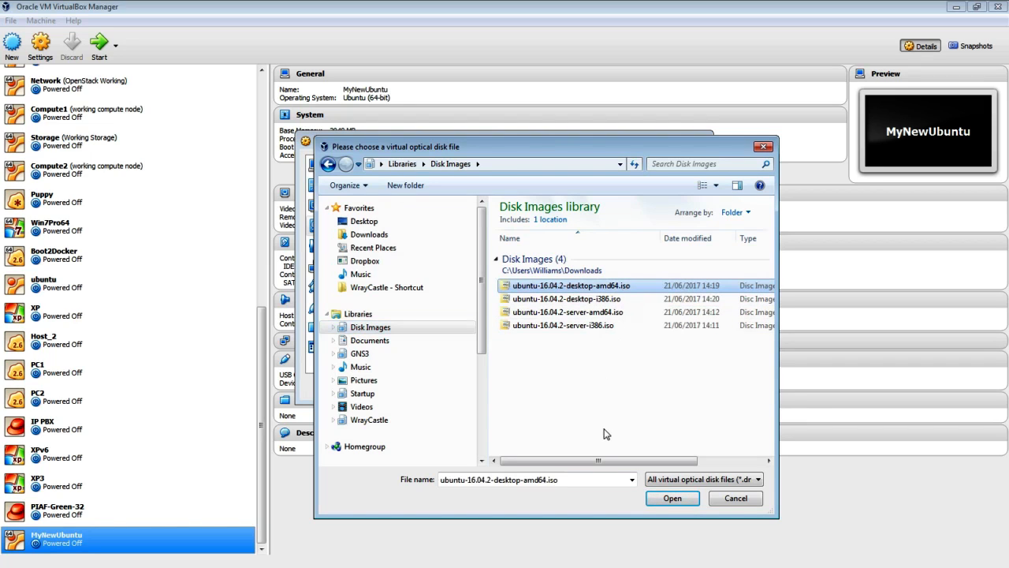
click(672, 499)
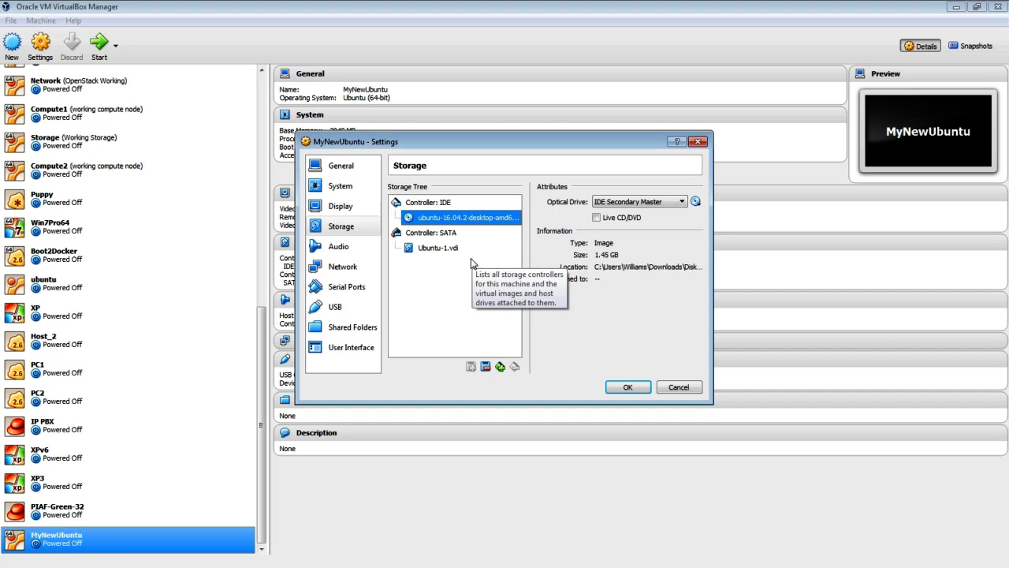
click(623, 388)
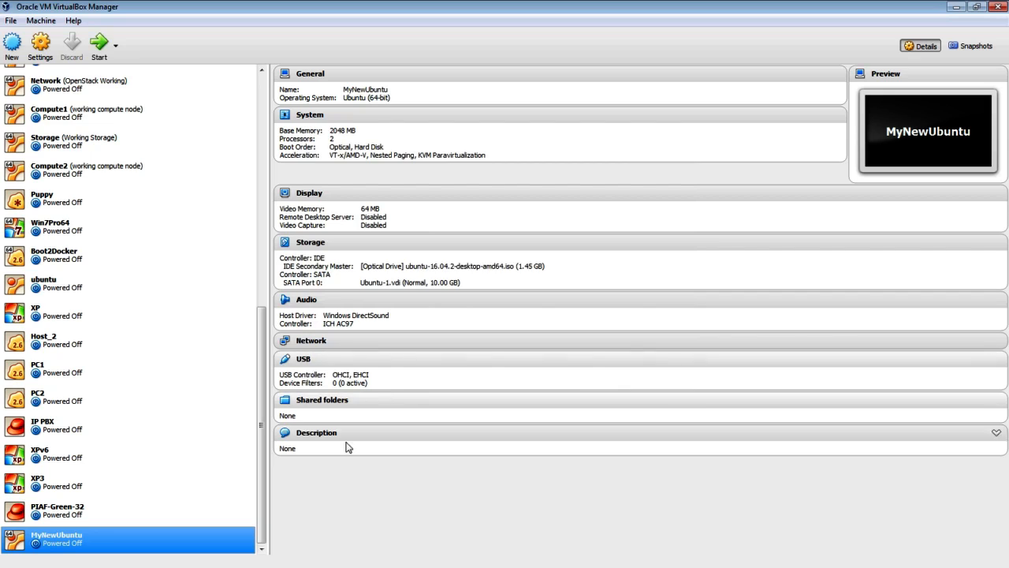
- Start MyNewUbuntu, drag its window into view and maximize it on the installer Welcome screen
click(97, 54)
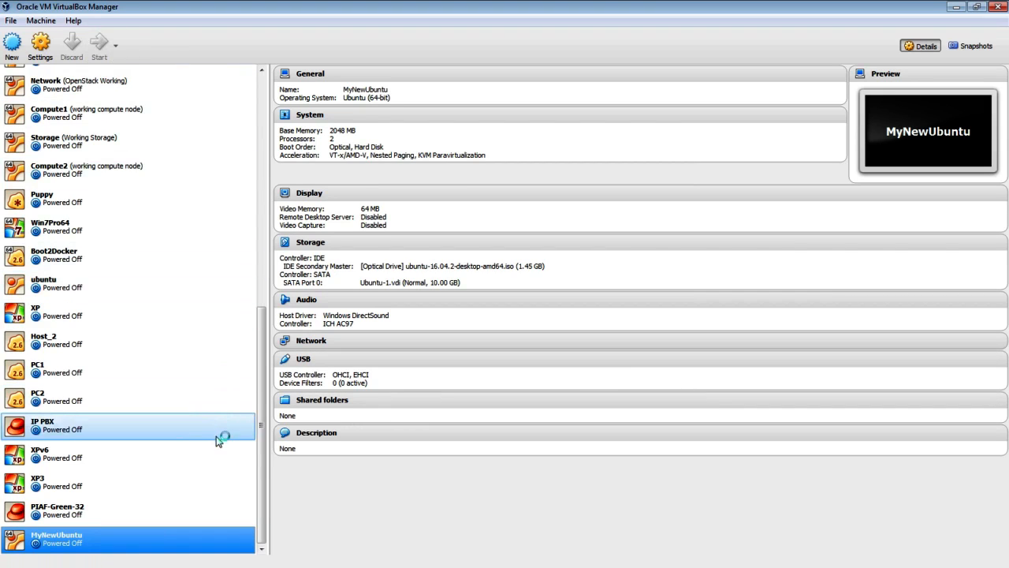
right_click(153, 553)
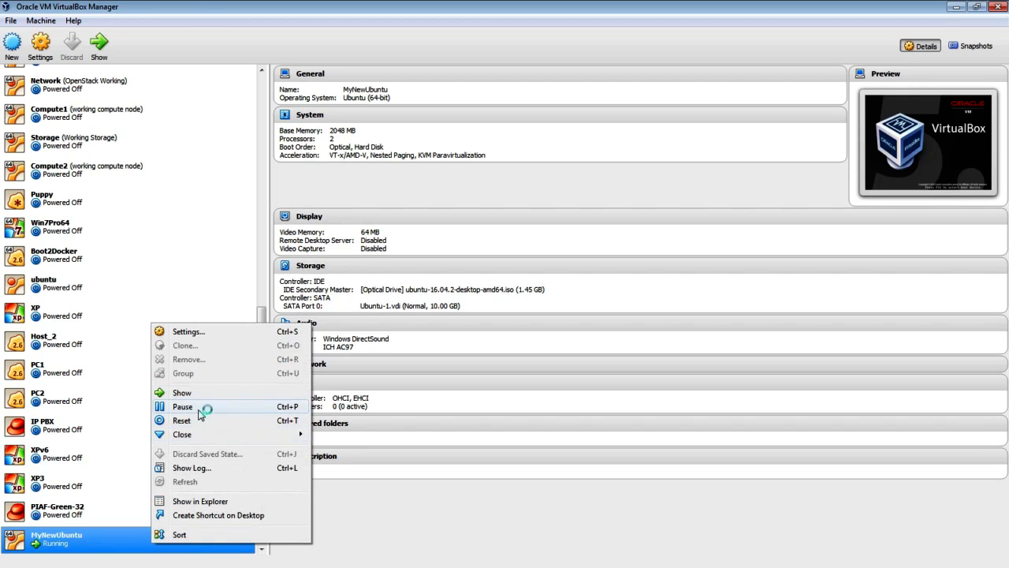
click(545, 512)
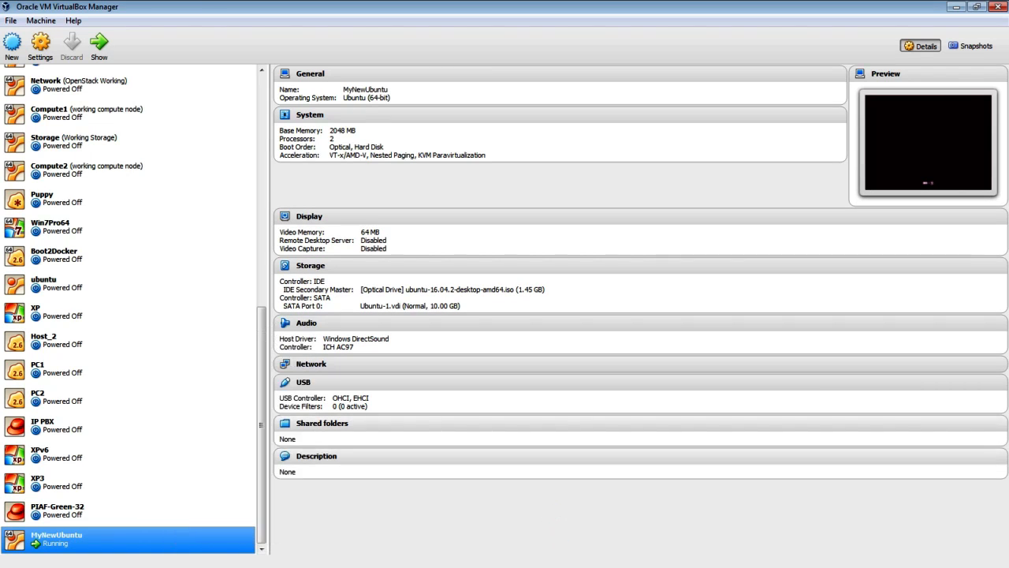
drag(1008, 86, 451, 123)
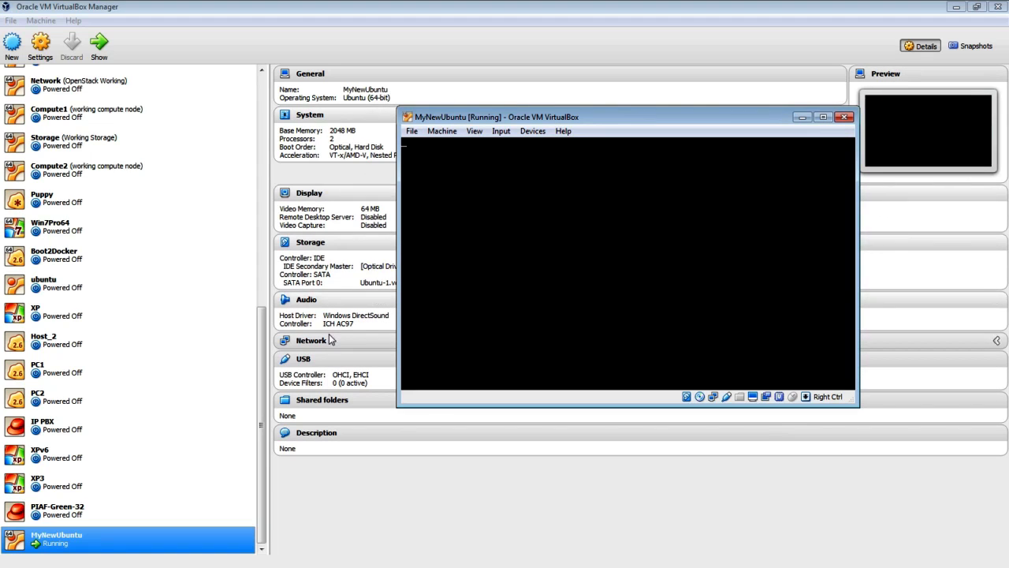
drag(767, 116, 606, 98)
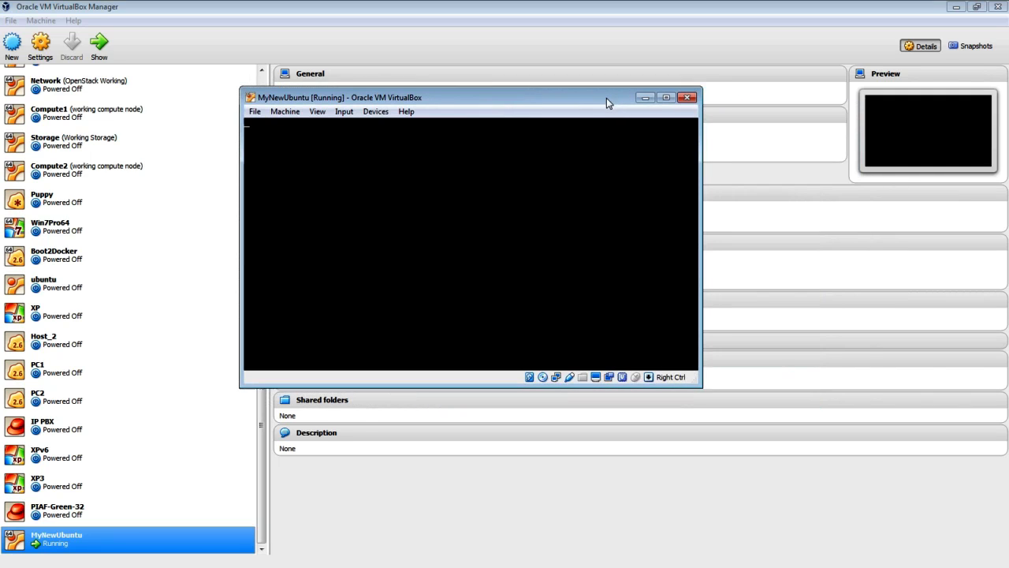
click(667, 99)
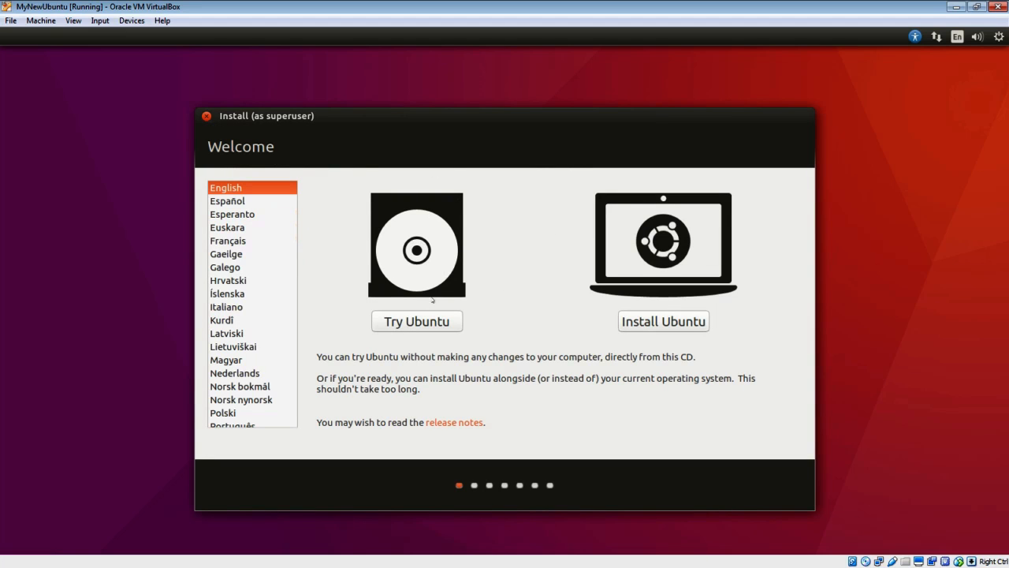
- Choose Install Ubuntu with download updates and third-party software enabled, then continue to Installation type
click(669, 325)
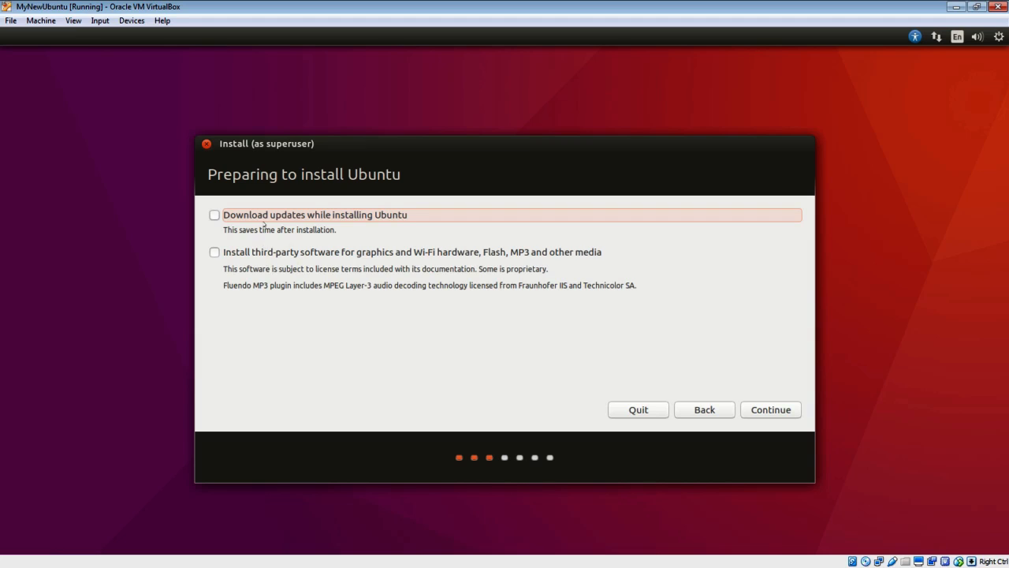
click(215, 215)
click(216, 252)
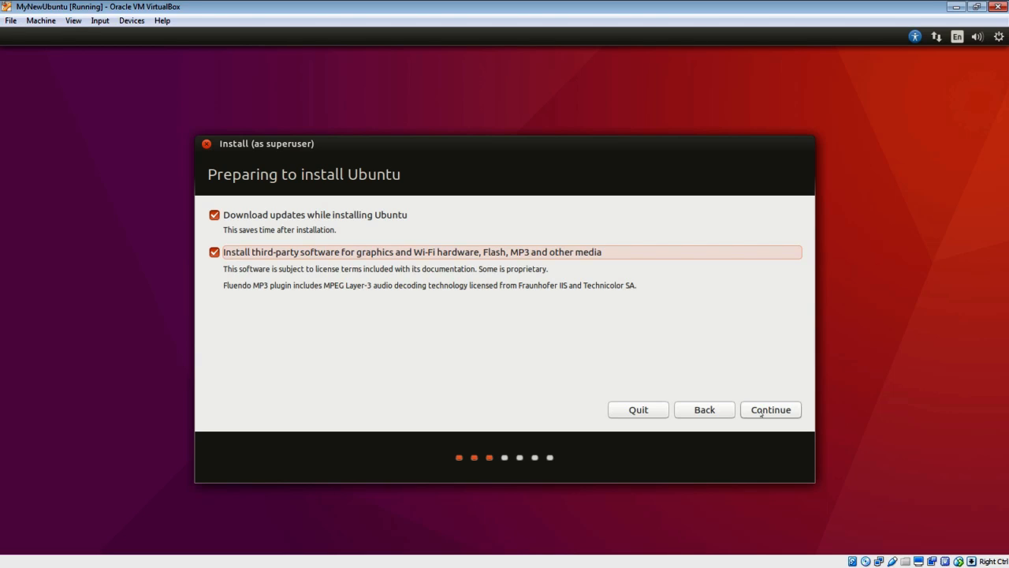
click(762, 412)
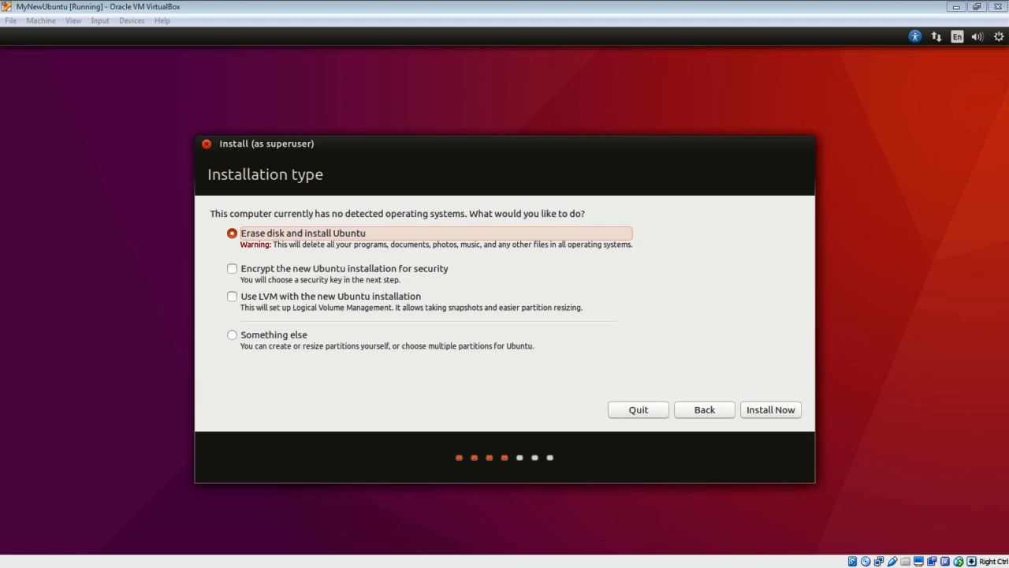
- Open the MyNewUbuntu folder under VirtualBox VMs in Explorer and select MyNewUbuntu.vbox
key(alt+Tab)
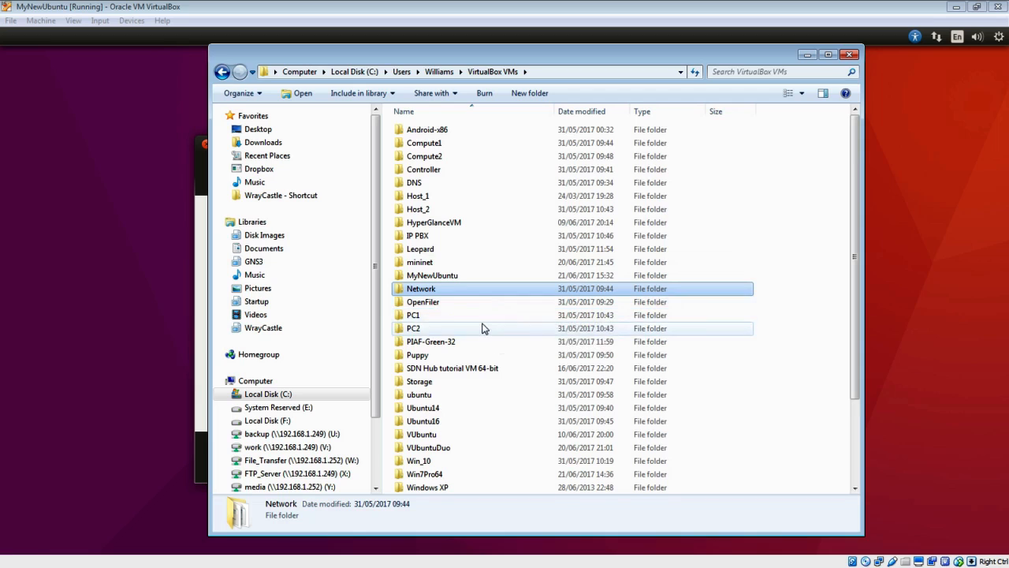
scroll(483, 329, down, 3)
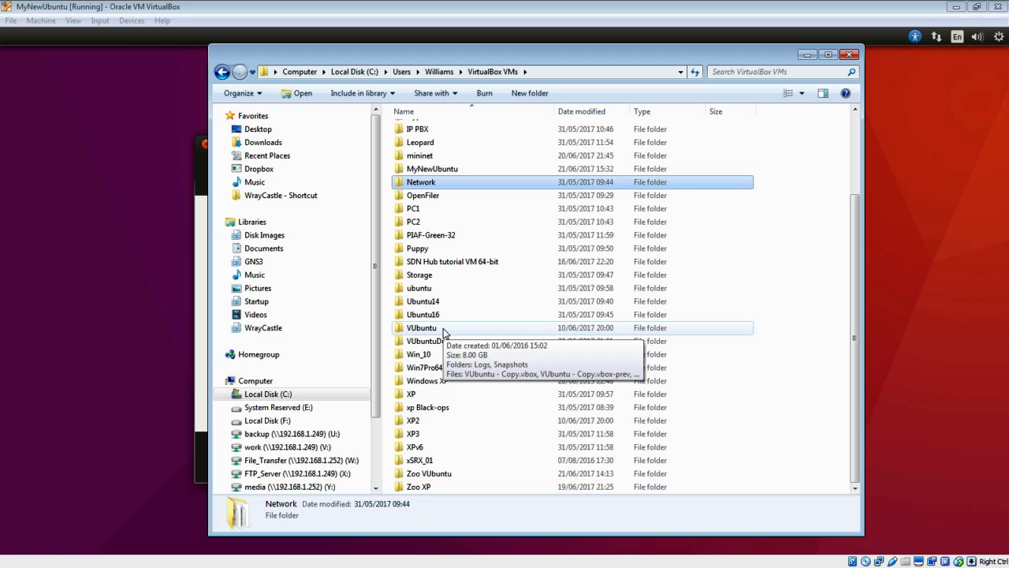
click(446, 169)
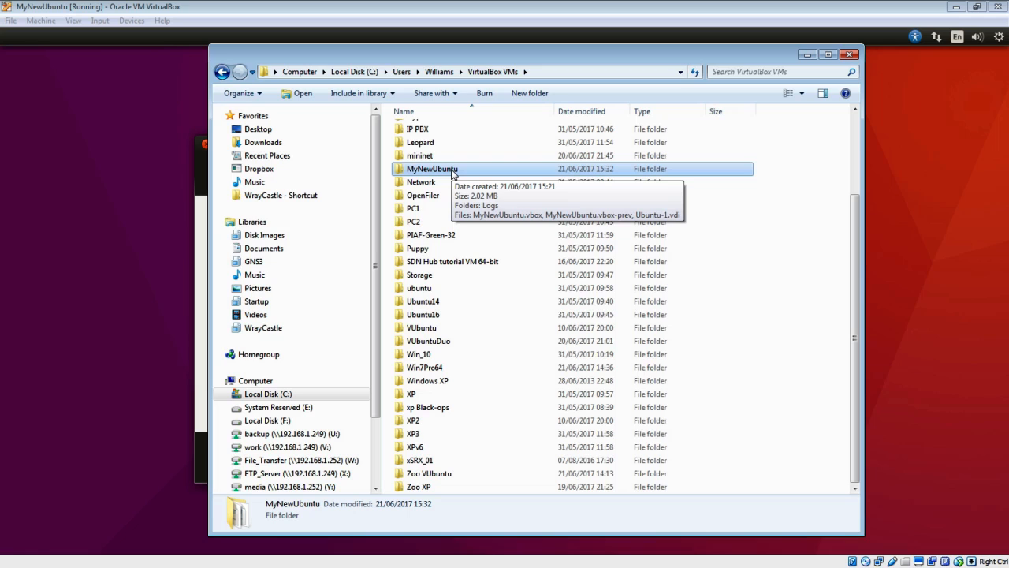
double_click(452, 171)
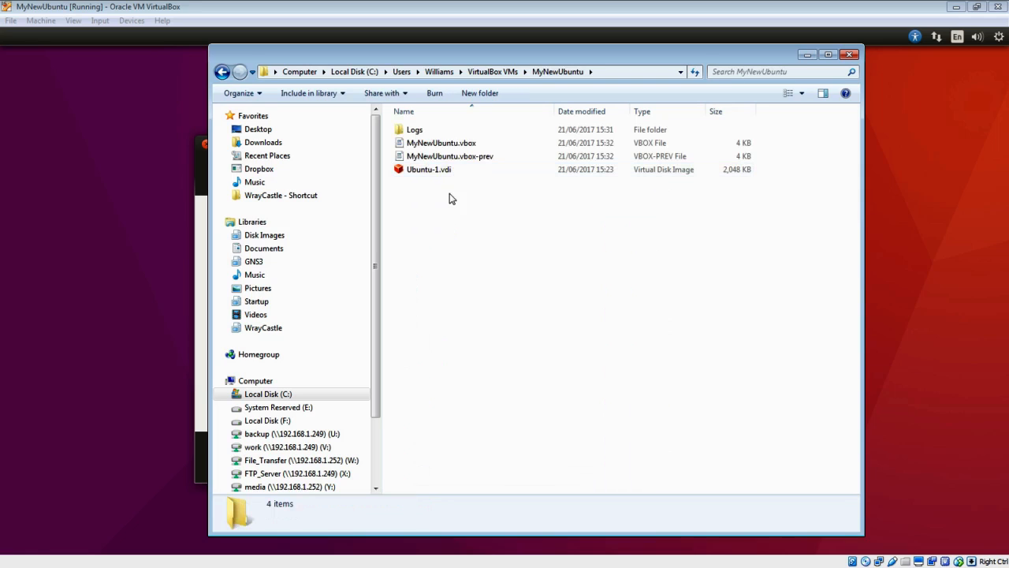
click(444, 175)
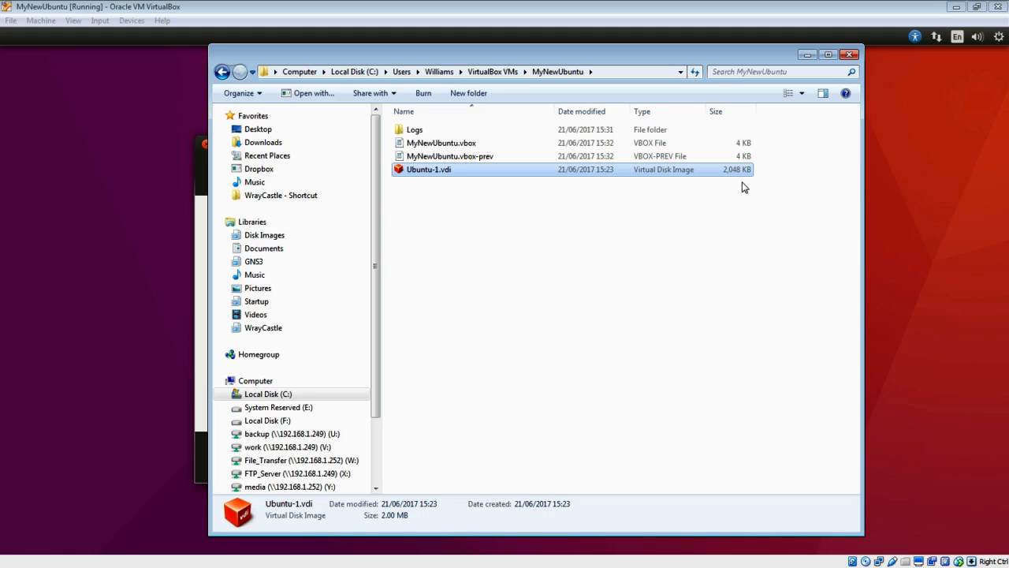
click(465, 158)
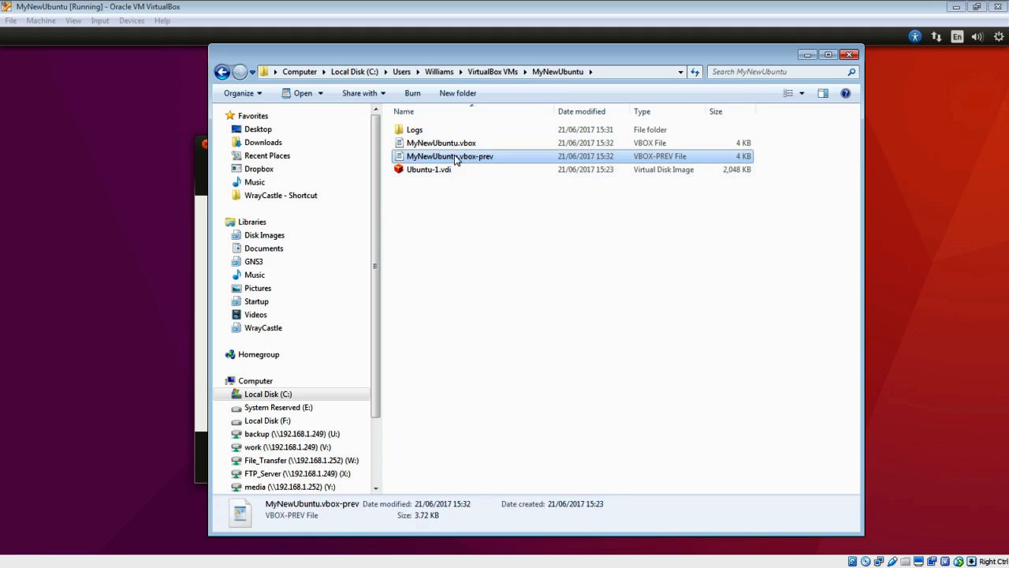
click(437, 144)
right_click(433, 150)
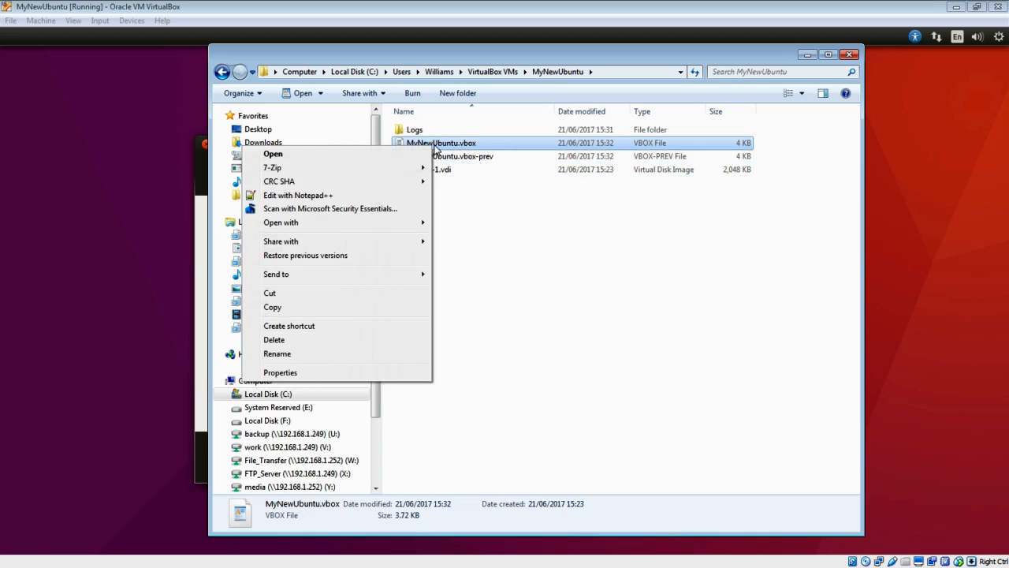
- Open MyNewUbuntu.vbox in WordPad and scroll down to the Hardware section
mouse_move(359, 222)
click(218, 237)
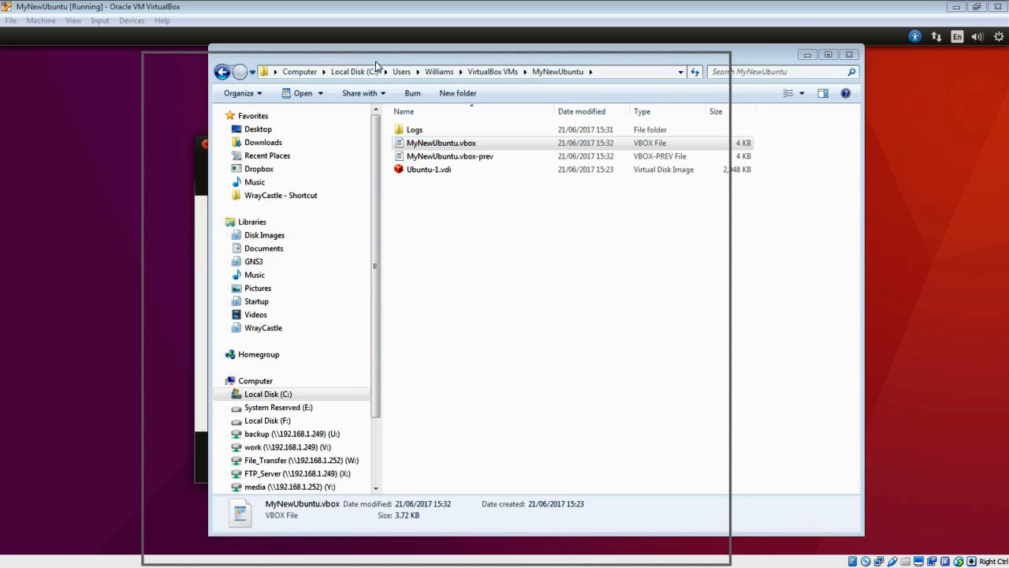
drag(421, 51, 422, 40)
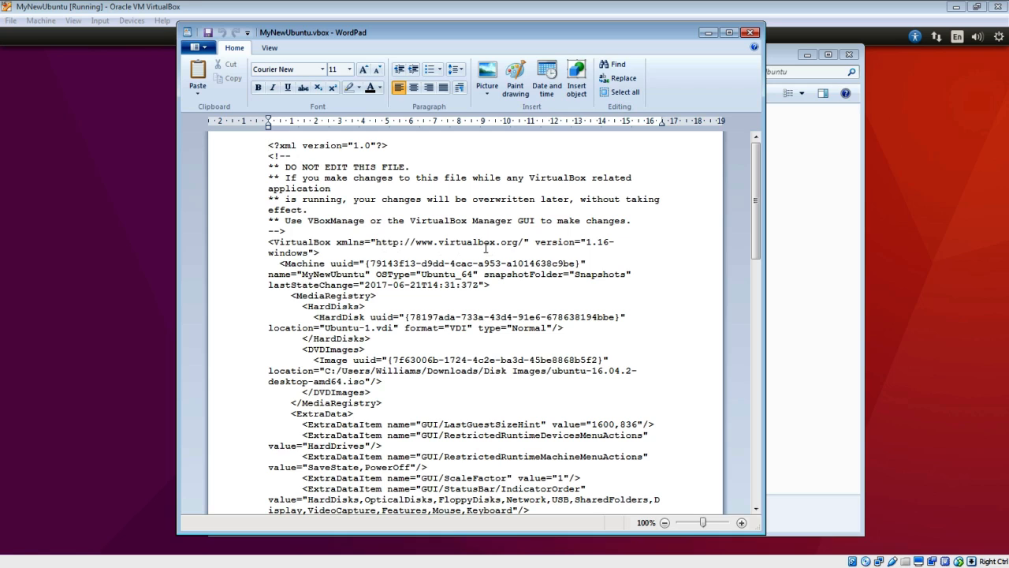
scroll(443, 261, down, 2)
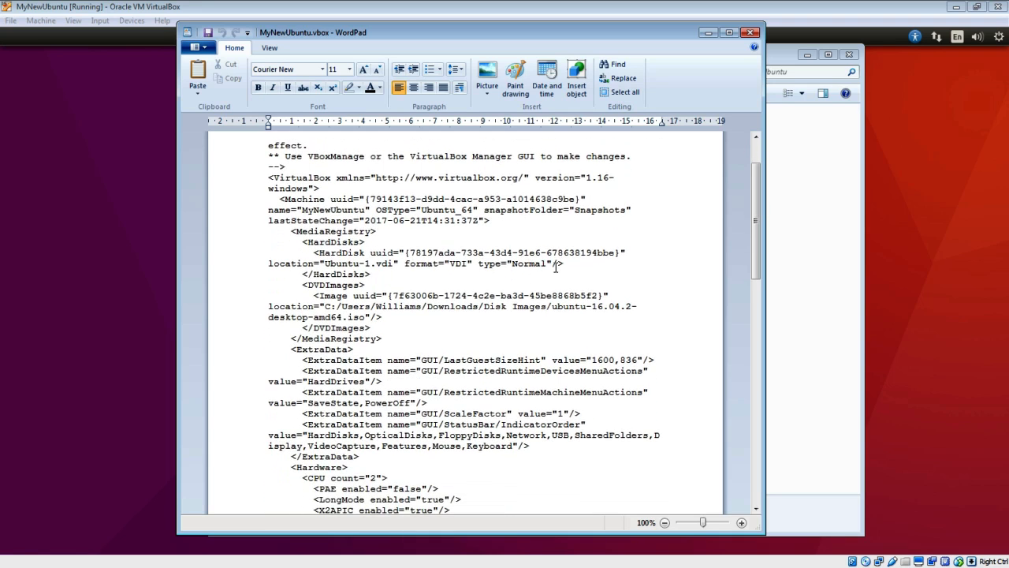
scroll(556, 268, down, 1)
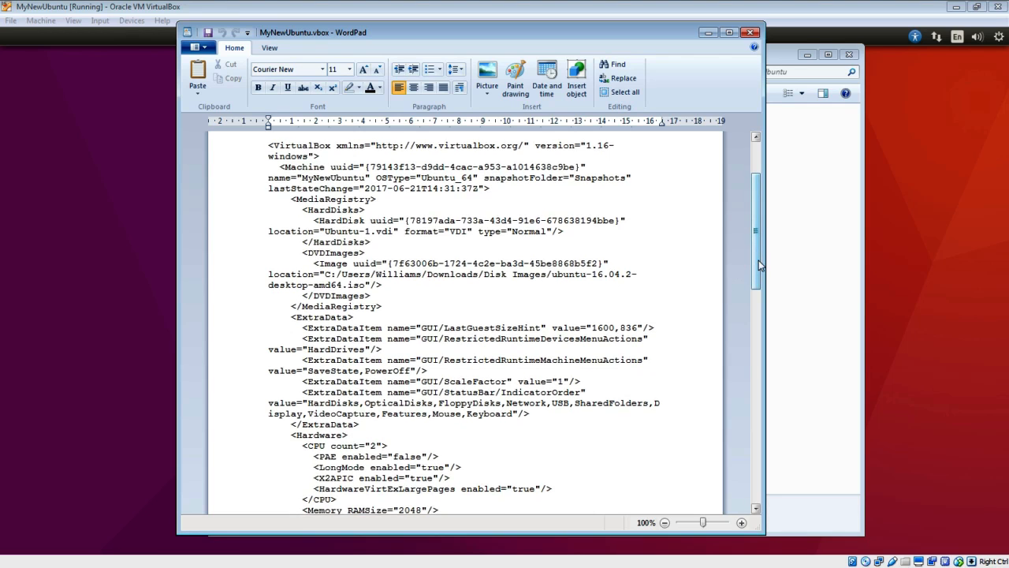
drag(761, 264, 760, 279)
scroll(555, 359, down, 7)
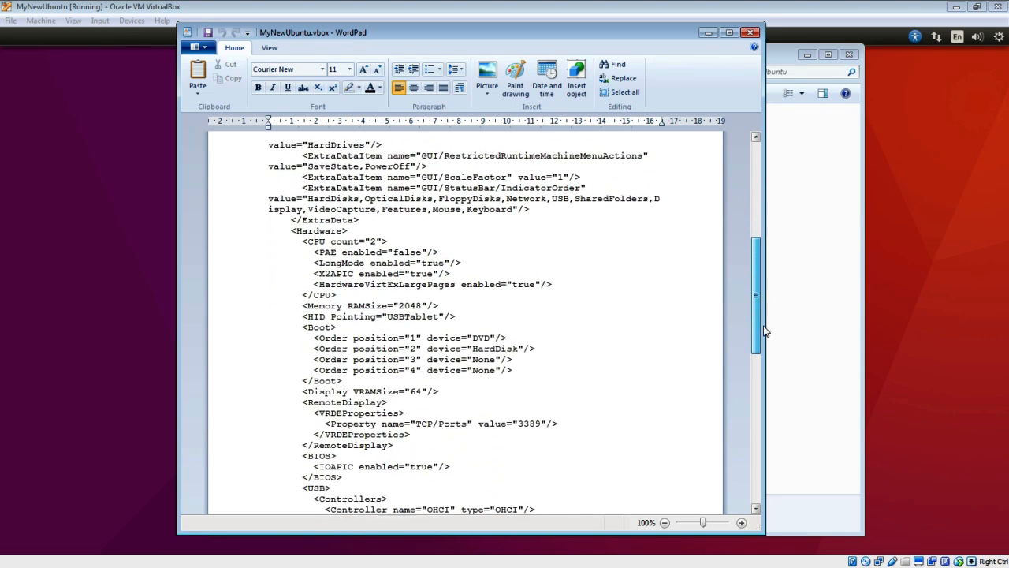
- Highlight the Memory, HID pointing, four boot order and CPU count lines in the XML
drag(439, 292, 339, 272)
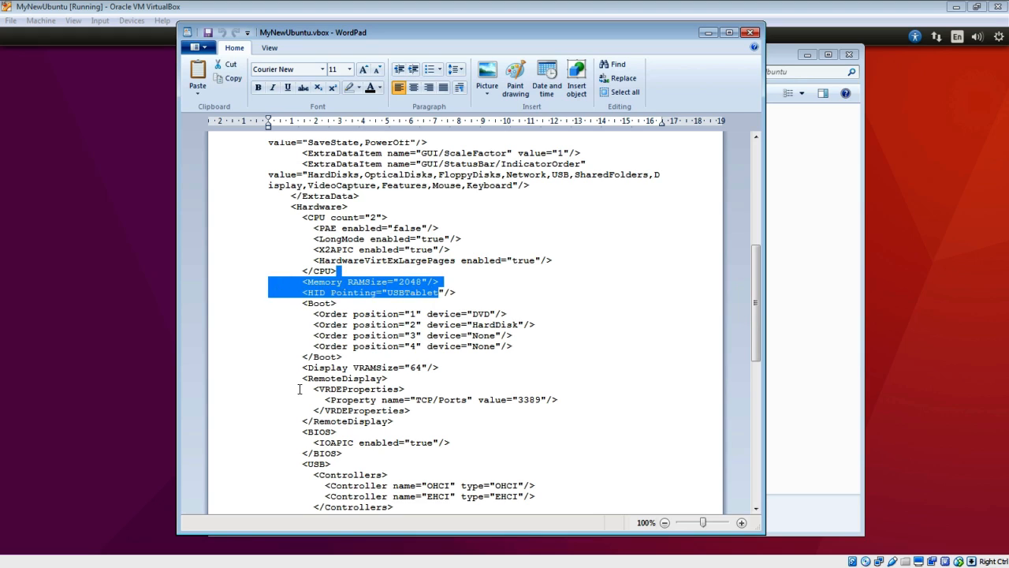
drag(513, 346, 314, 324)
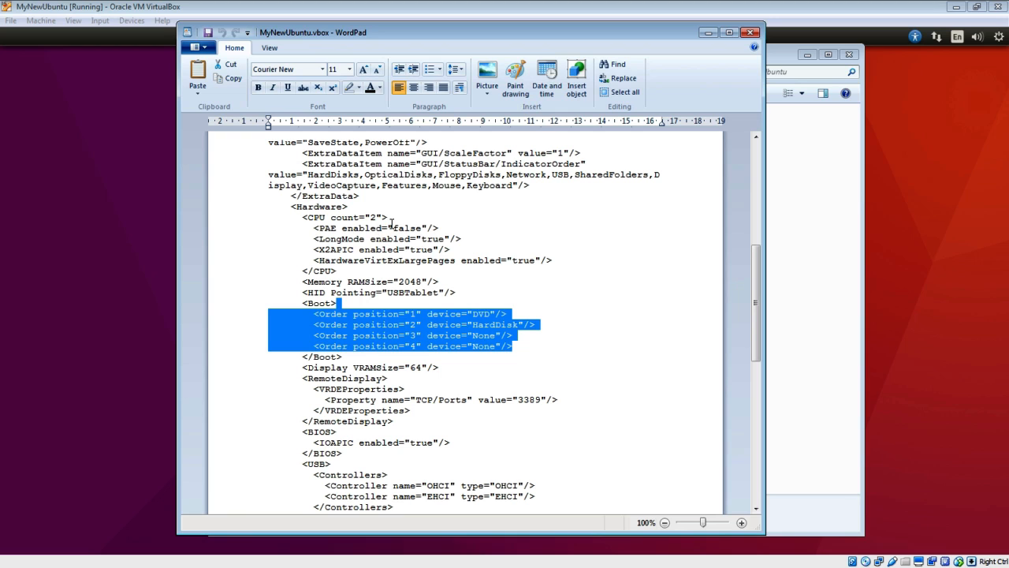
drag(389, 218, 308, 218)
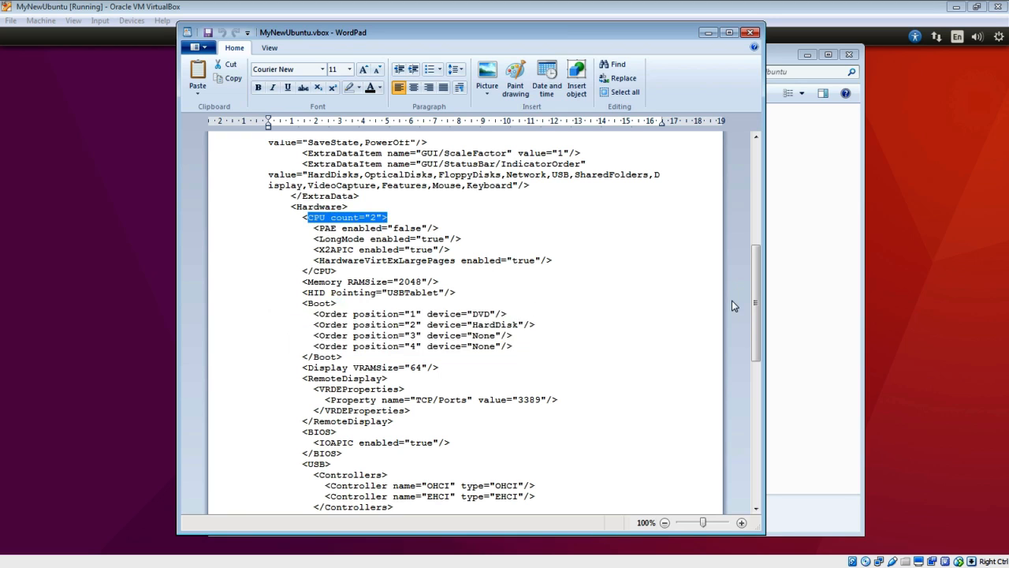
drag(755, 308, 760, 447)
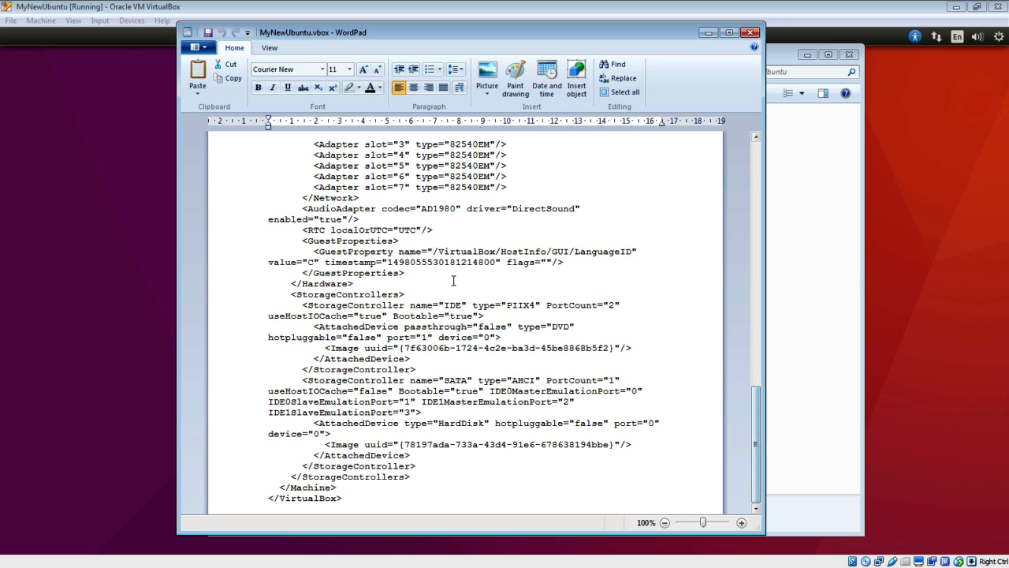
drag(469, 307, 440, 309)
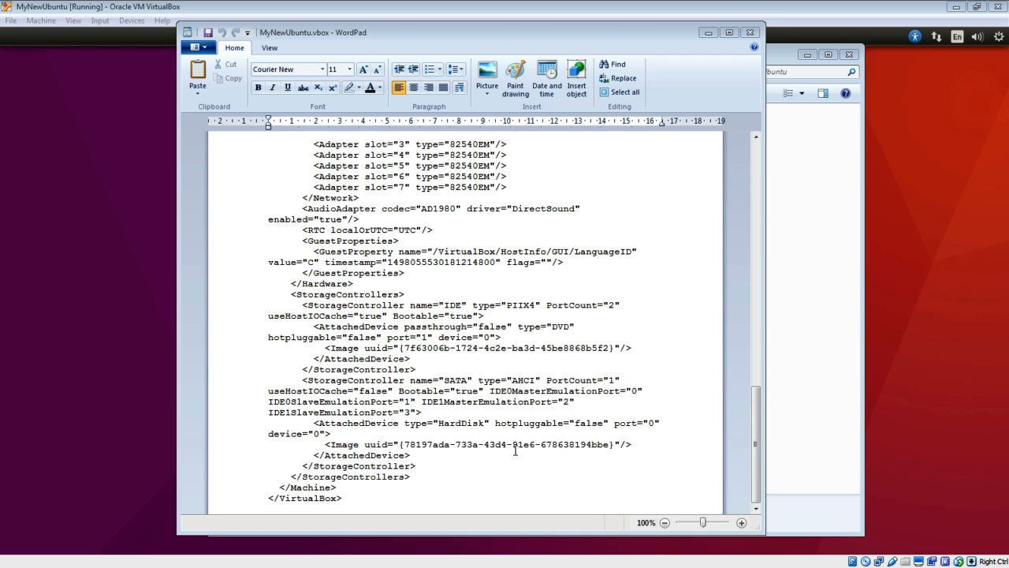
- Select the SATA storage controller block, then just the SATA controller name
click(422, 412)
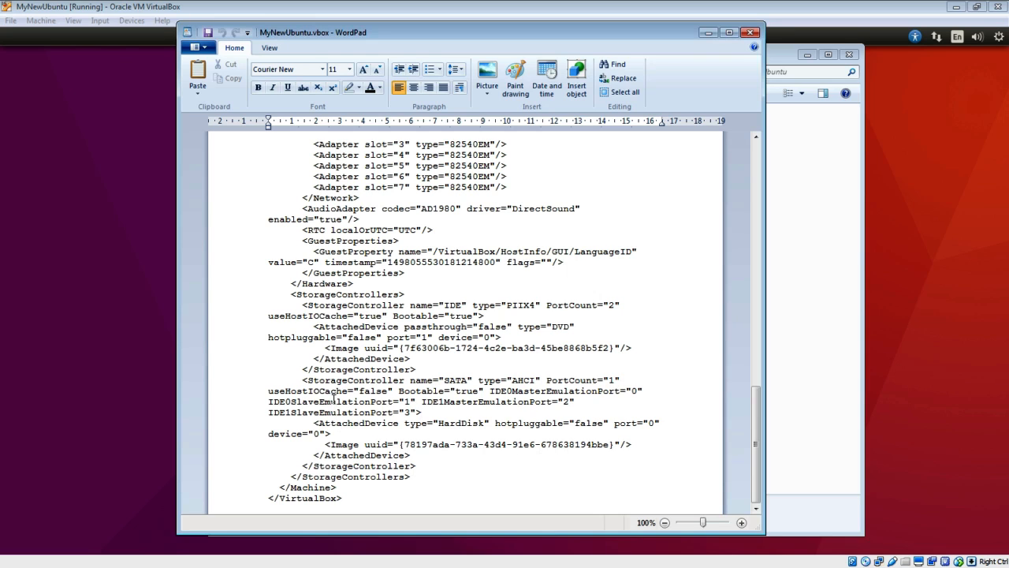
drag(315, 373, 574, 460)
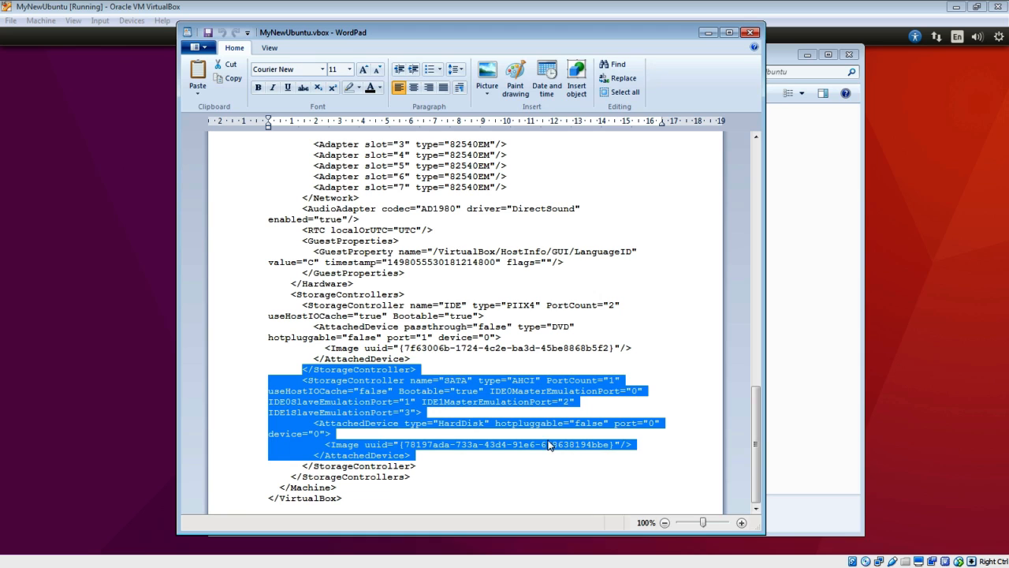
click(473, 384)
drag(444, 380, 473, 381)
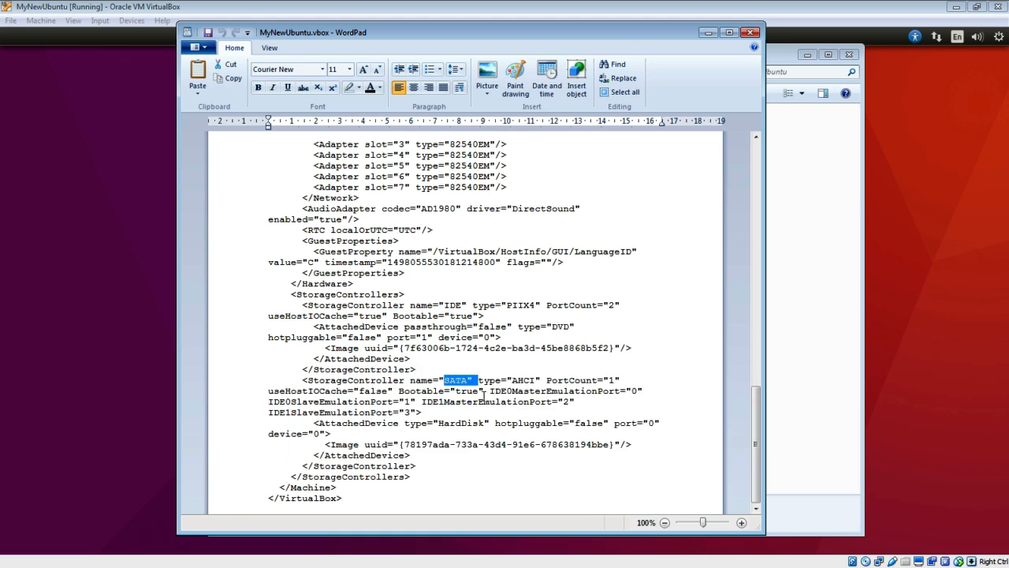
- Scroll up to MediaRegistry and select Ubuntu-1.vdi's file name and its HardDisk uuid value
scroll(491, 359, up, 5)
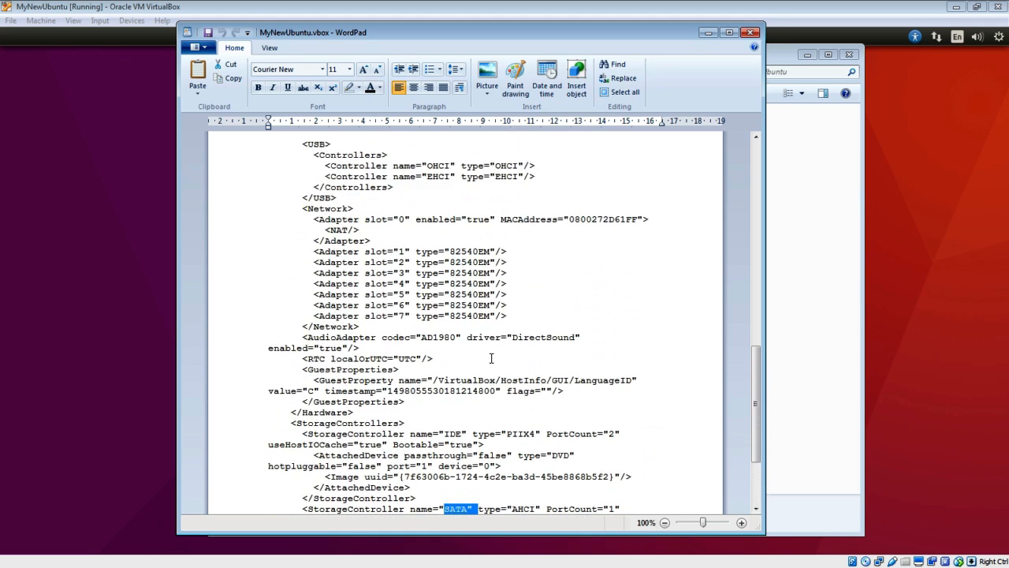
scroll(492, 359, up, 6)
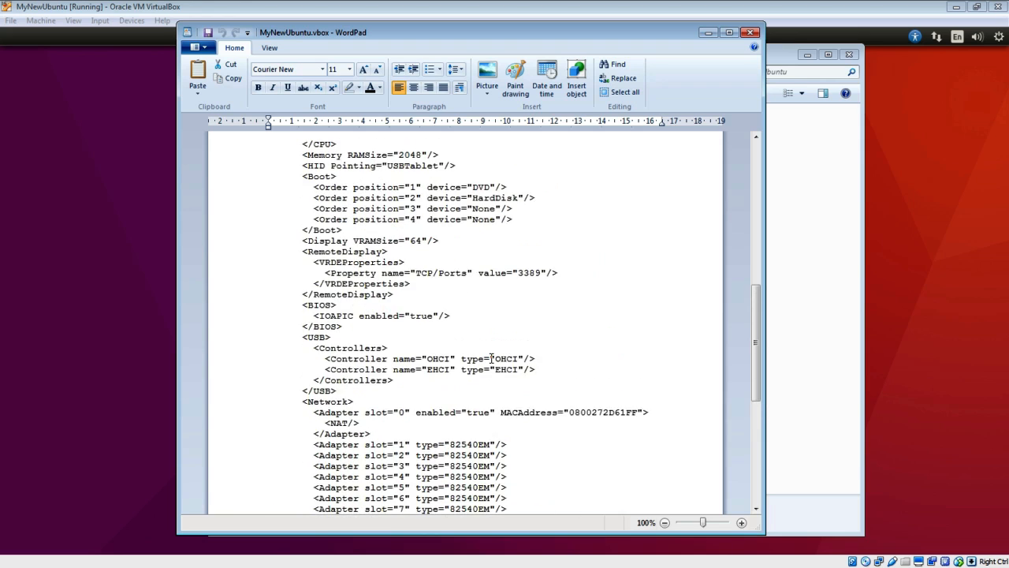
scroll(491, 359, up, 7)
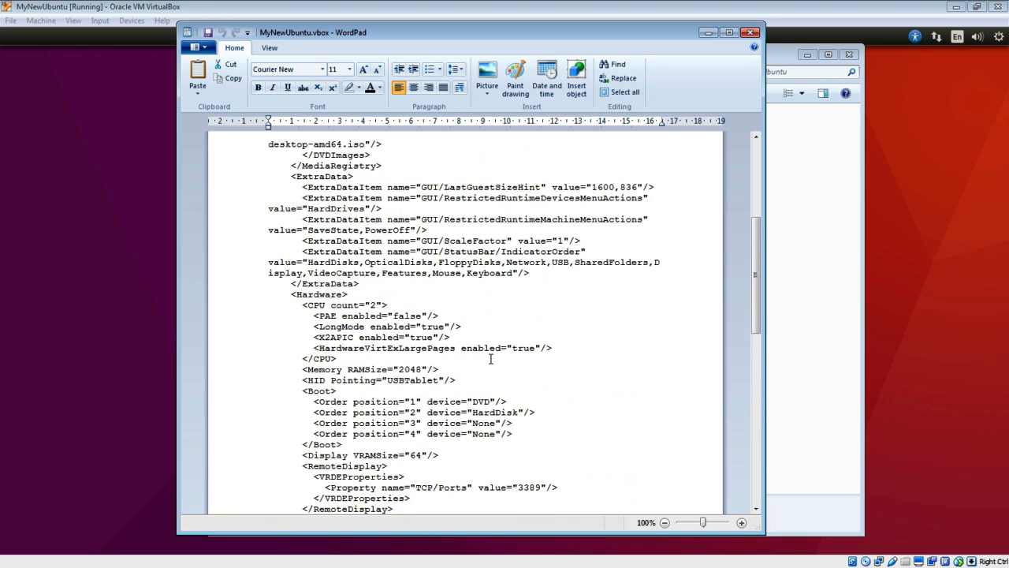
scroll(490, 358, up, 2)
scroll(490, 359, up, 1)
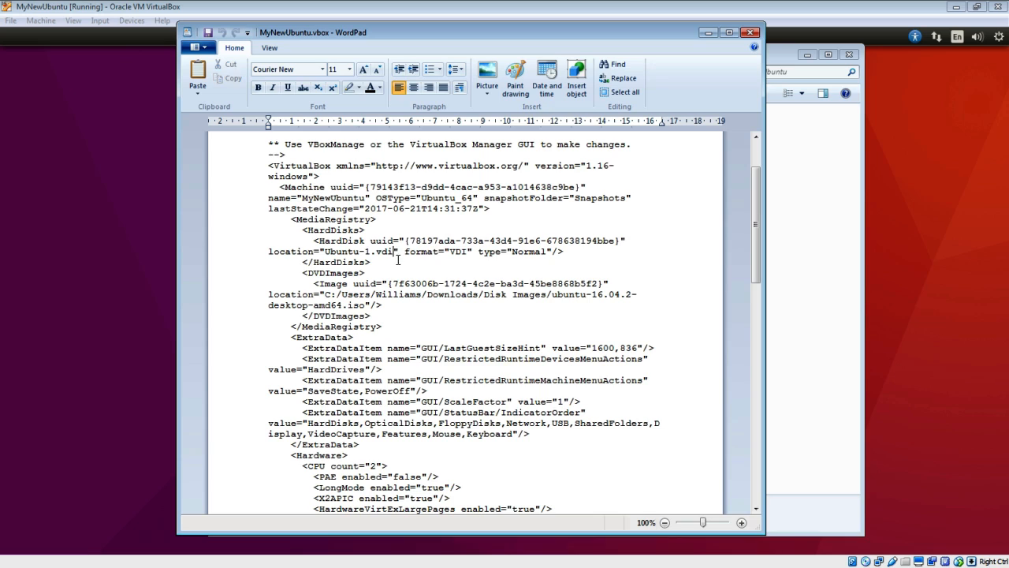
drag(392, 251, 325, 252)
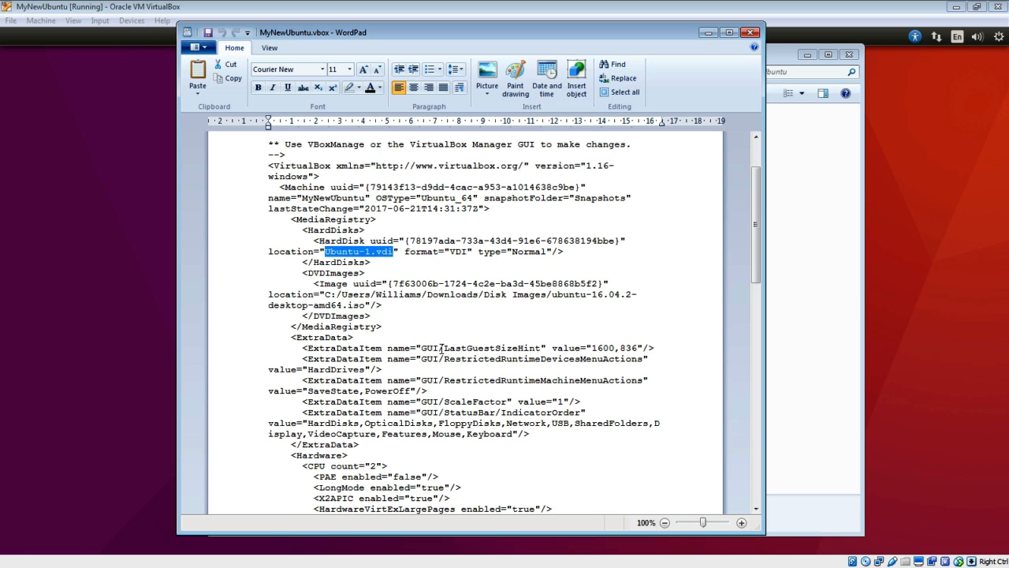
key(alt+Tab)
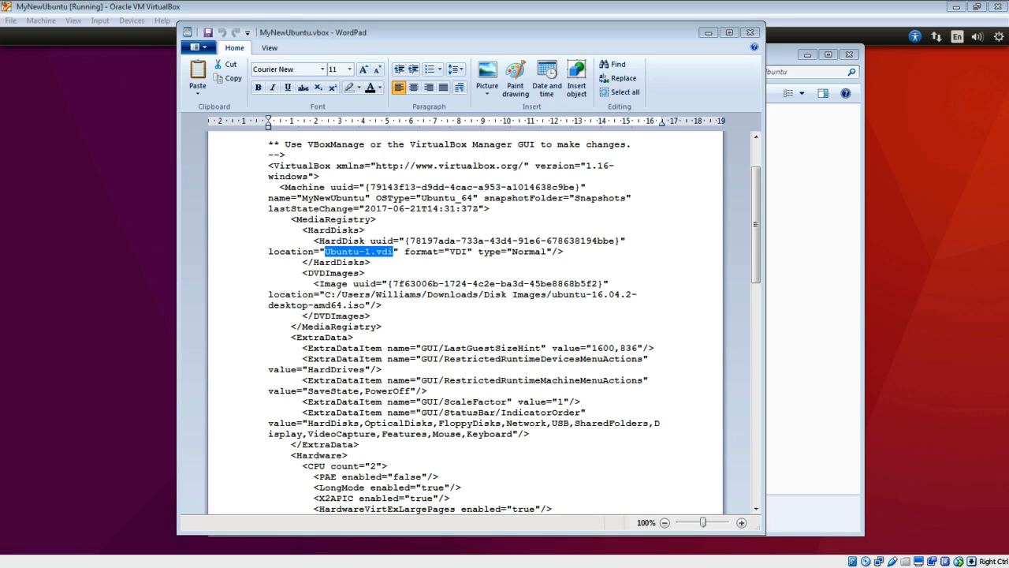
click(417, 246)
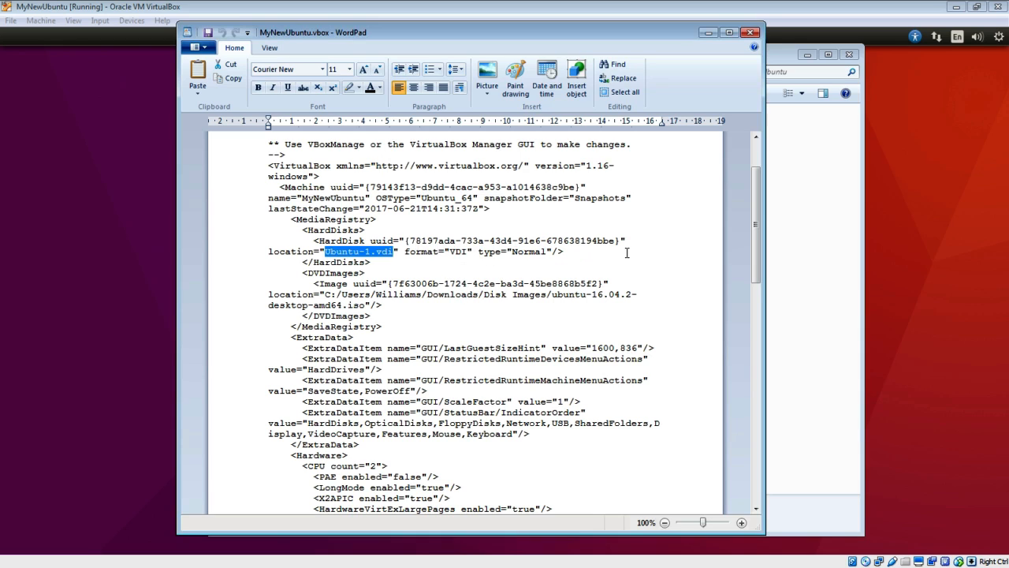
drag(616, 243, 445, 246)
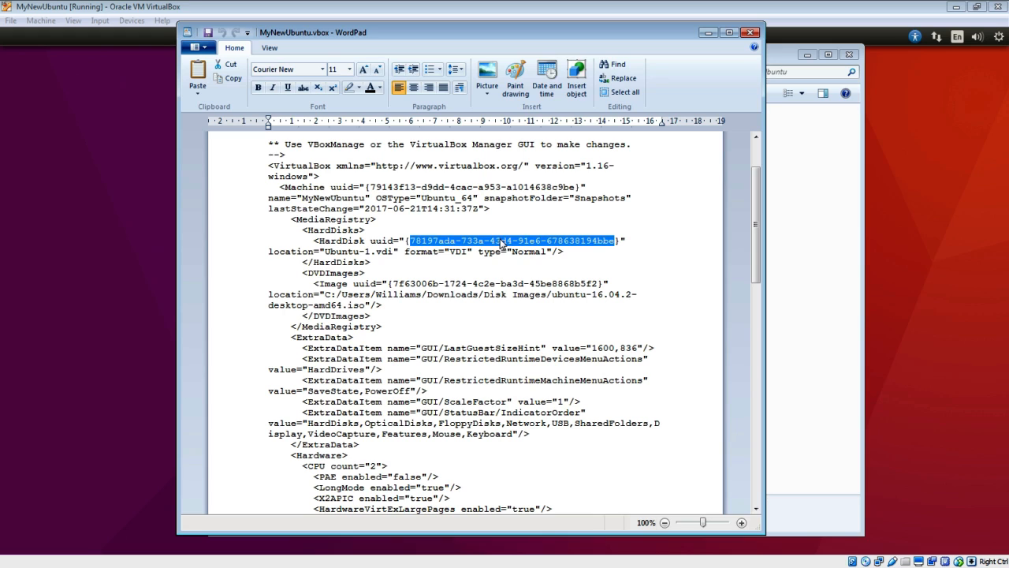
- Find the disk uuid in MyNewUbuntu.vbox and select the SATA StorageController block containing it
key(ctrl+f)
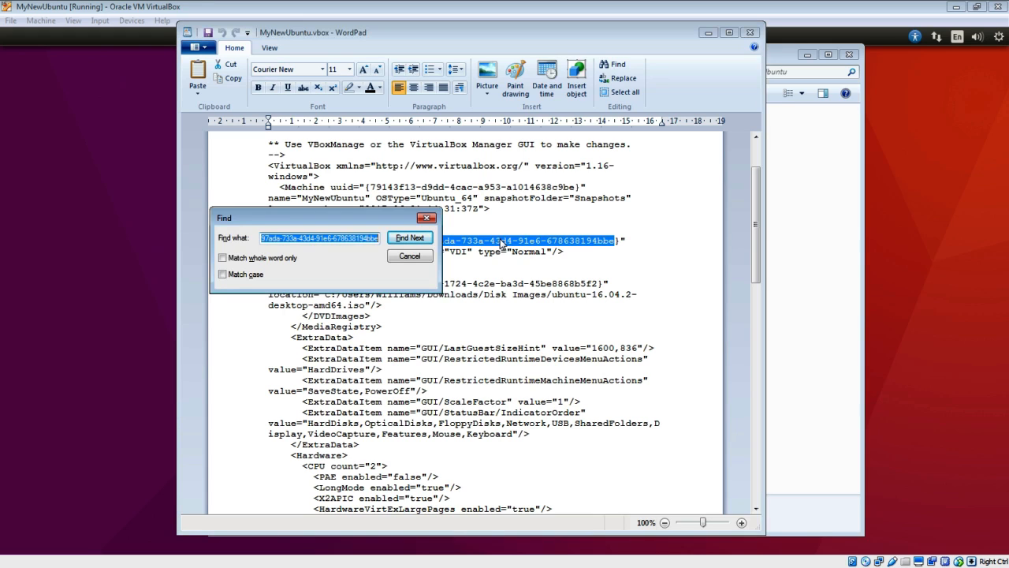
key(End)
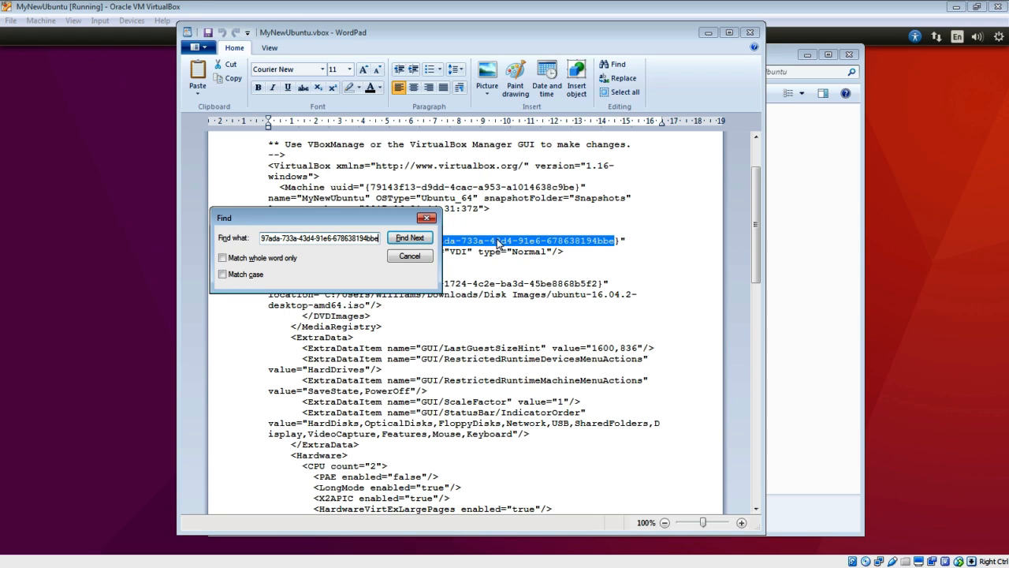
click(424, 239)
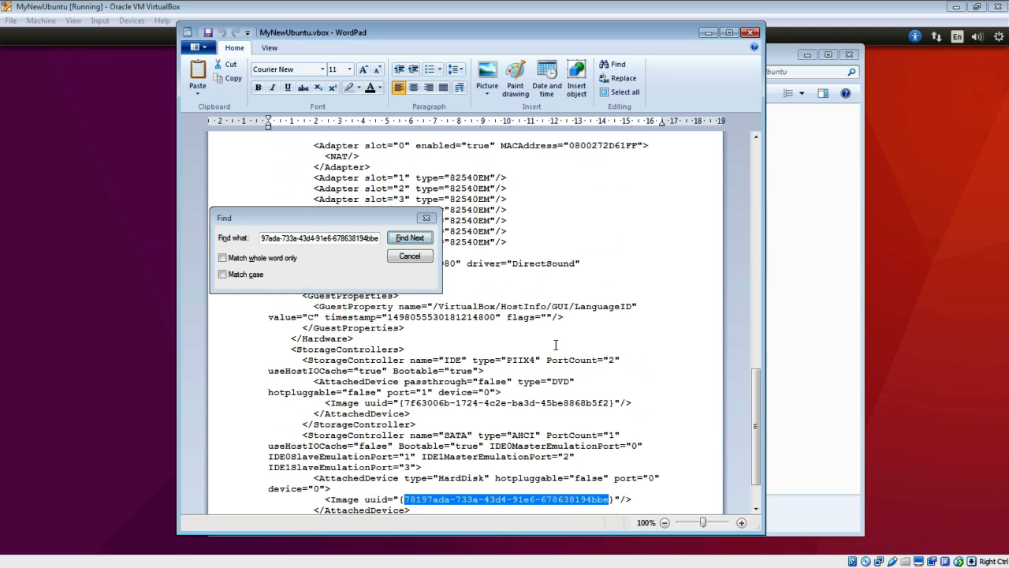
scroll(555, 347, down, 2)
click(426, 217)
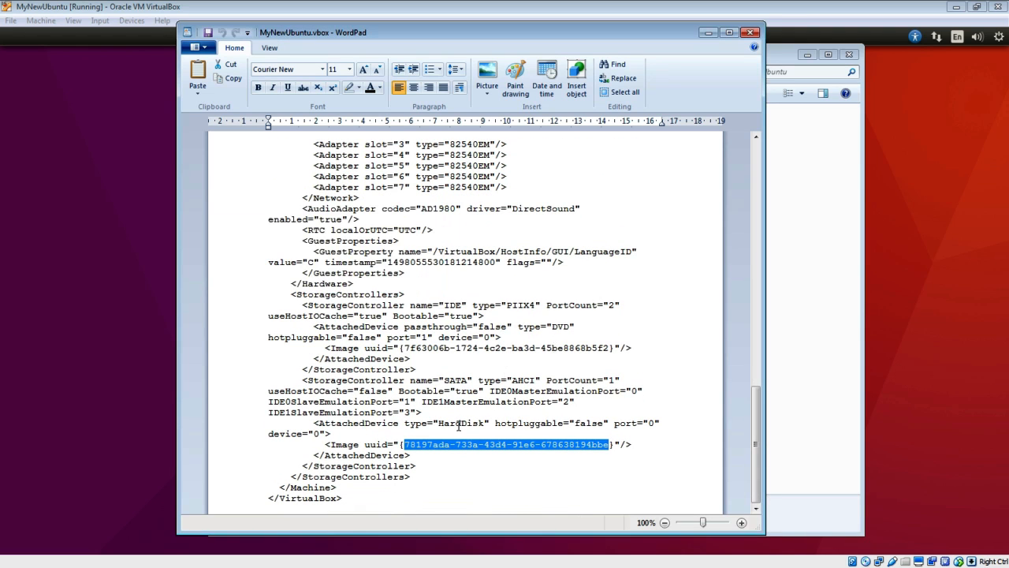
drag(423, 466, 446, 373)
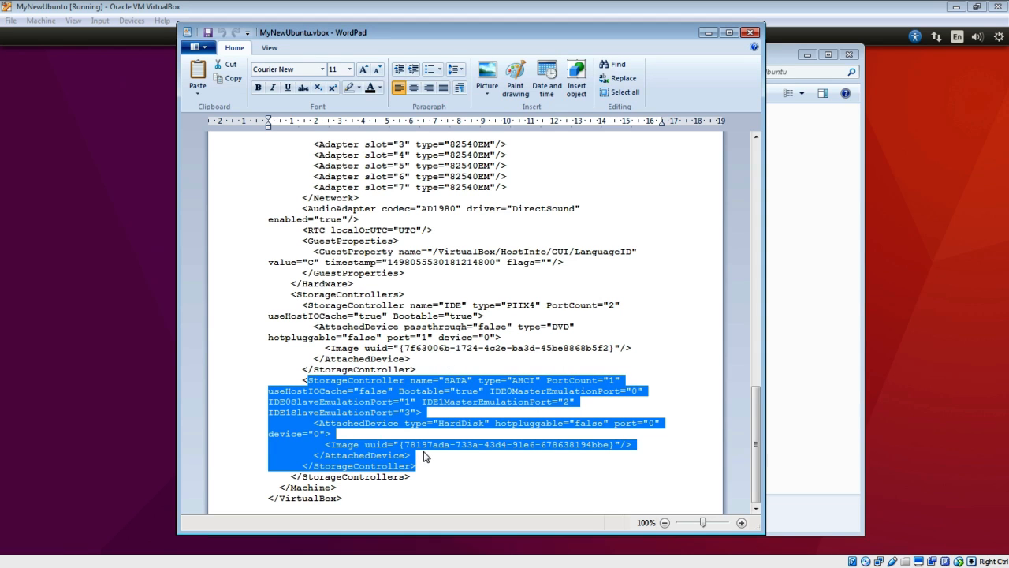
scroll(423, 456, up, 20)
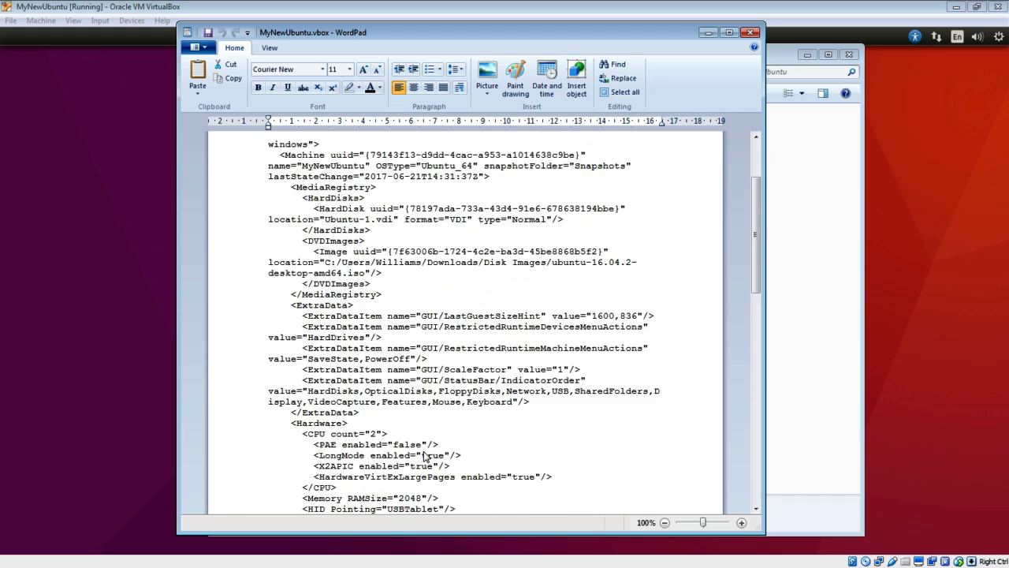
scroll(423, 456, up, 3)
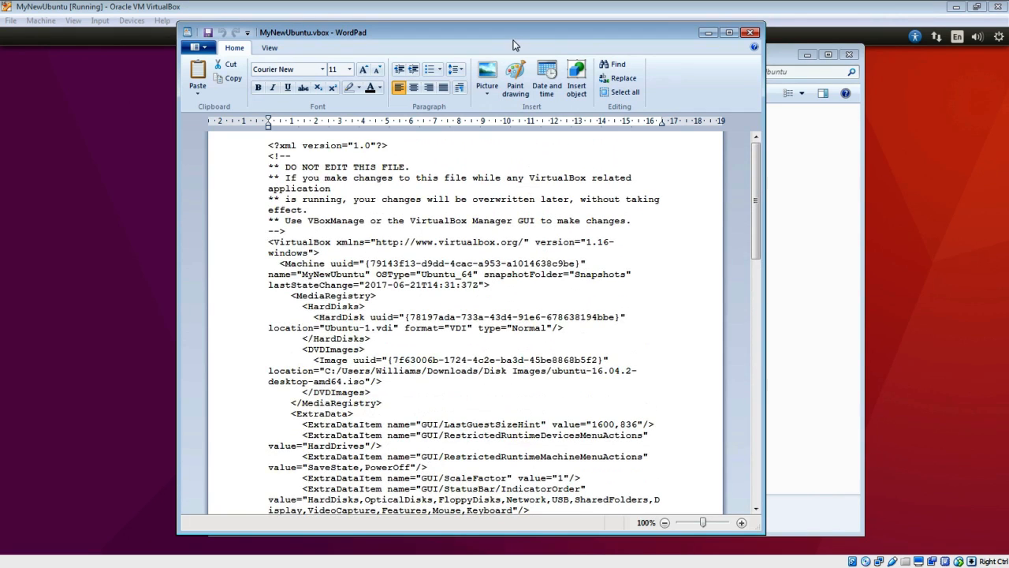
drag(513, 45, 511, 80)
- Close WordPad and view Ubuntu-1.vdi's details, still a 2.00 MB Virtual Disk Image
click(750, 68)
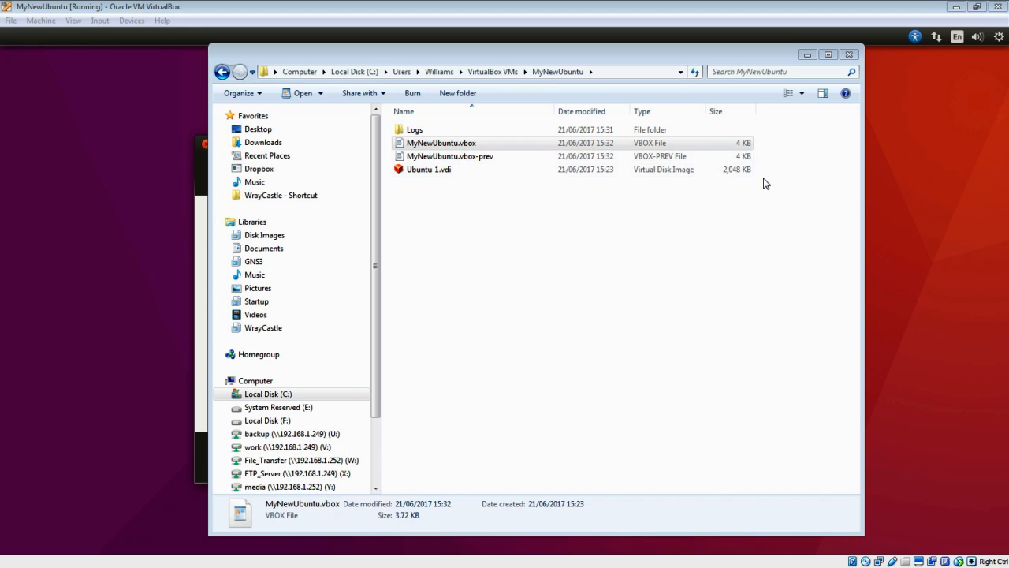
click(427, 173)
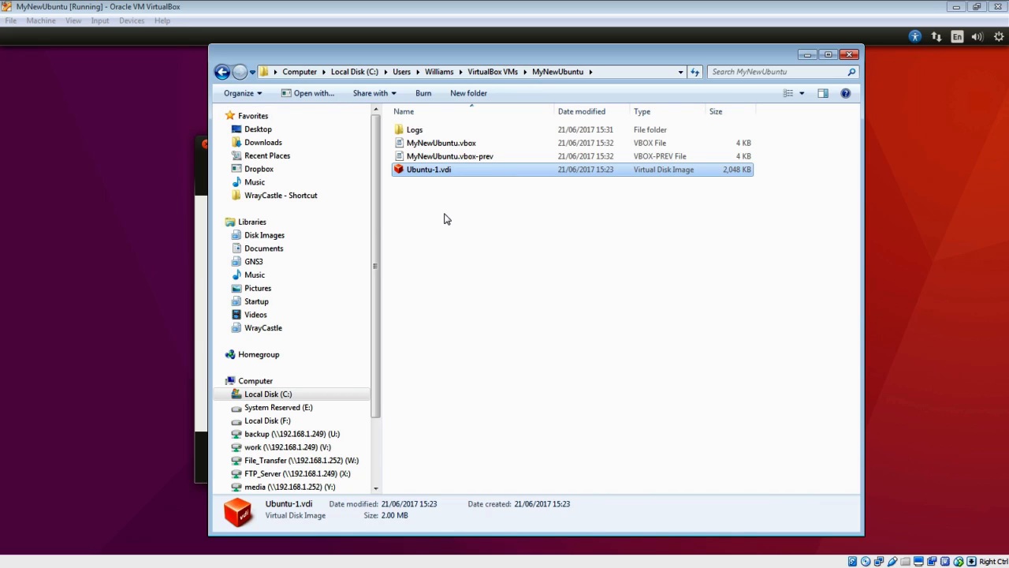
- Install Ubuntu on the erased disk, confirm the disk changes, and accept London and English (UK) keyboard
click(807, 55)
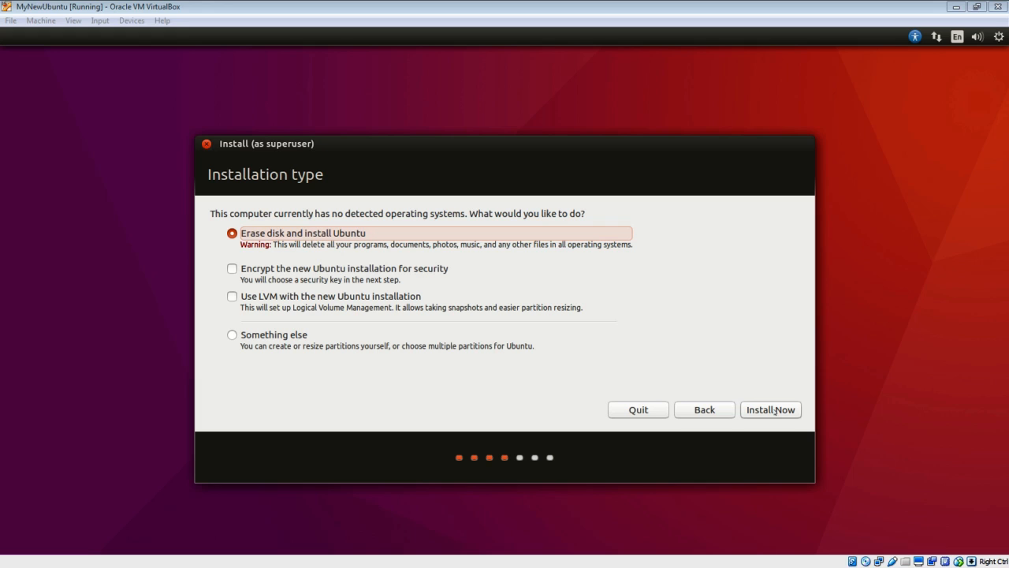
click(774, 410)
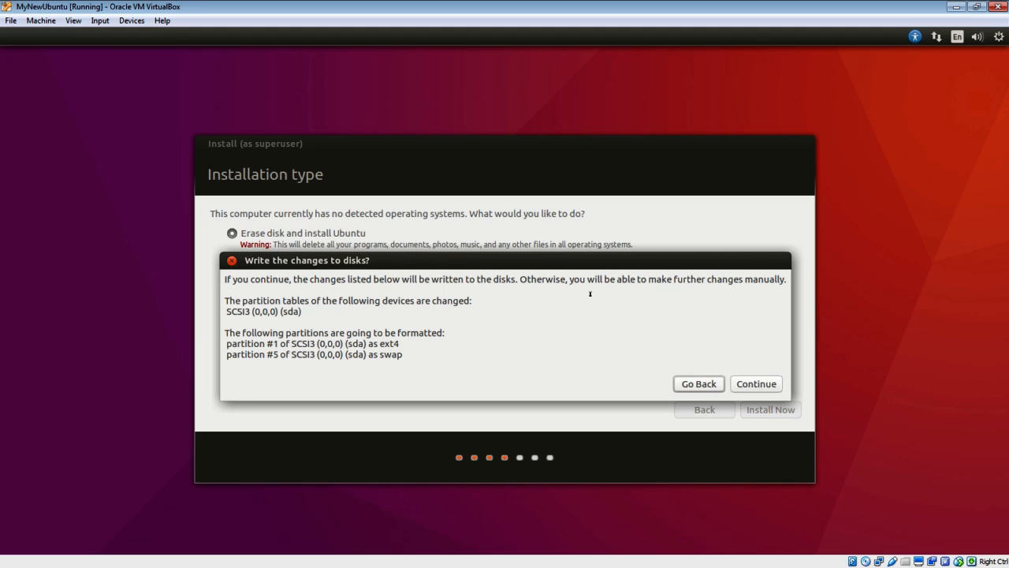
click(778, 383)
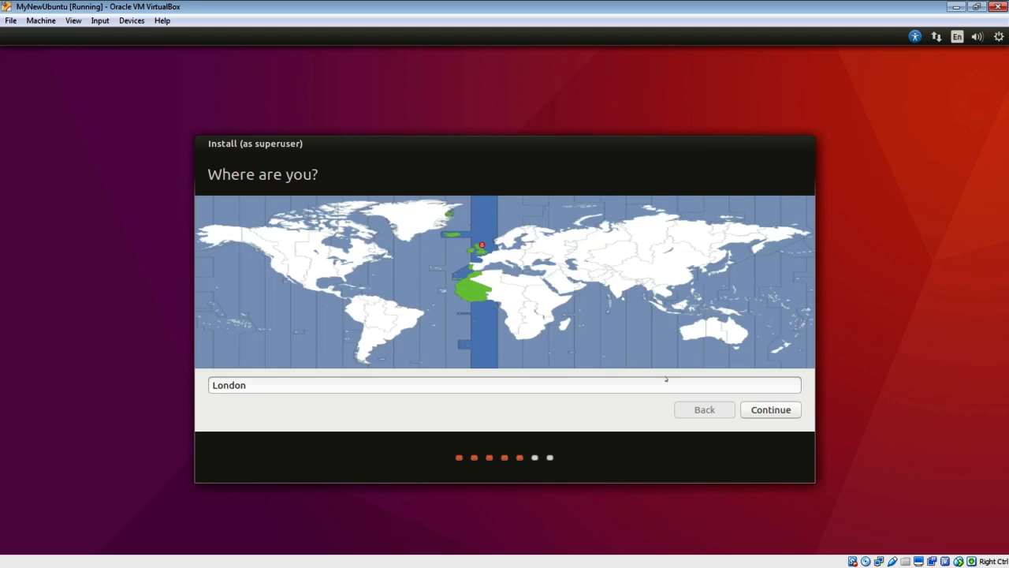
click(775, 406)
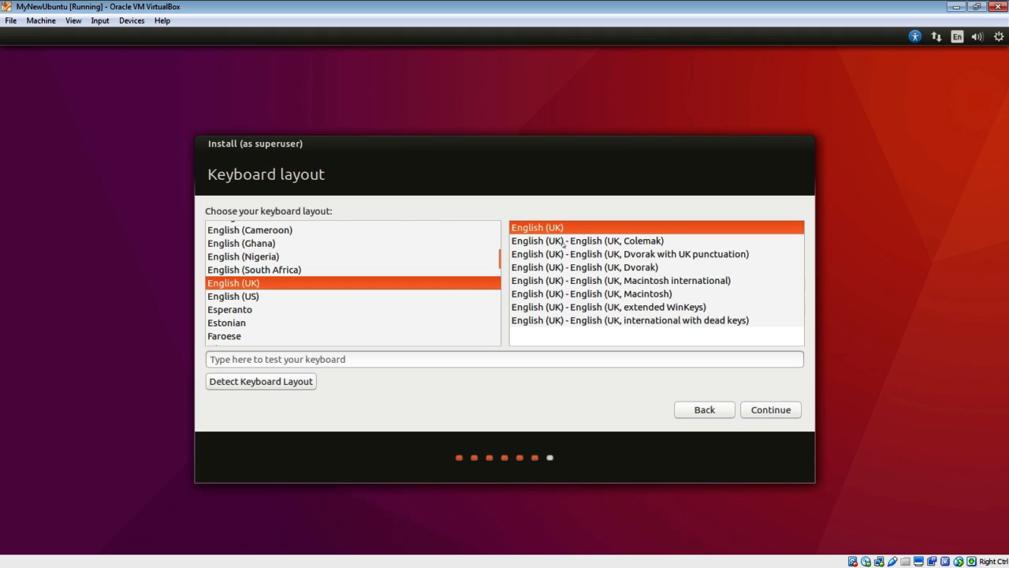
click(790, 413)
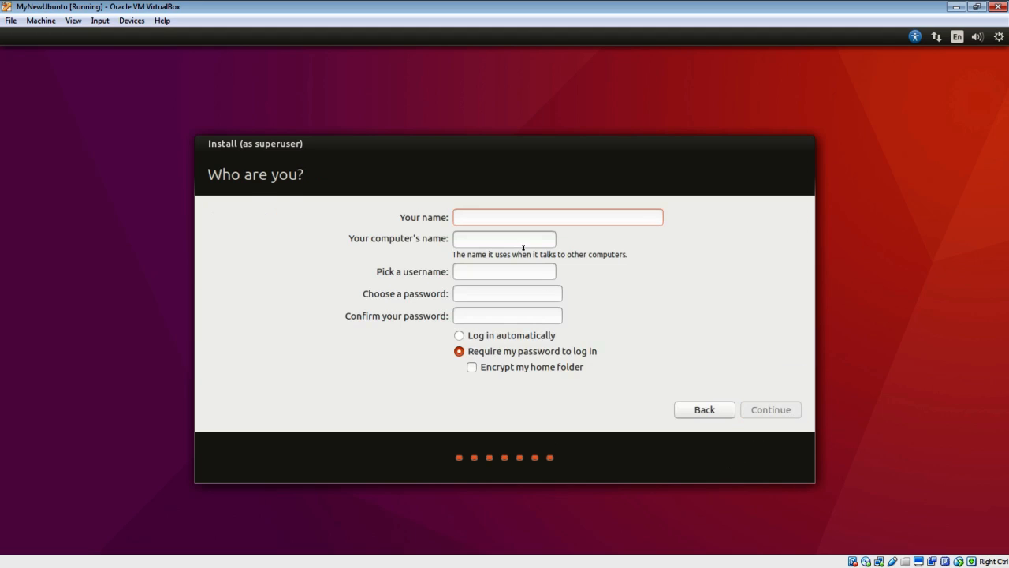
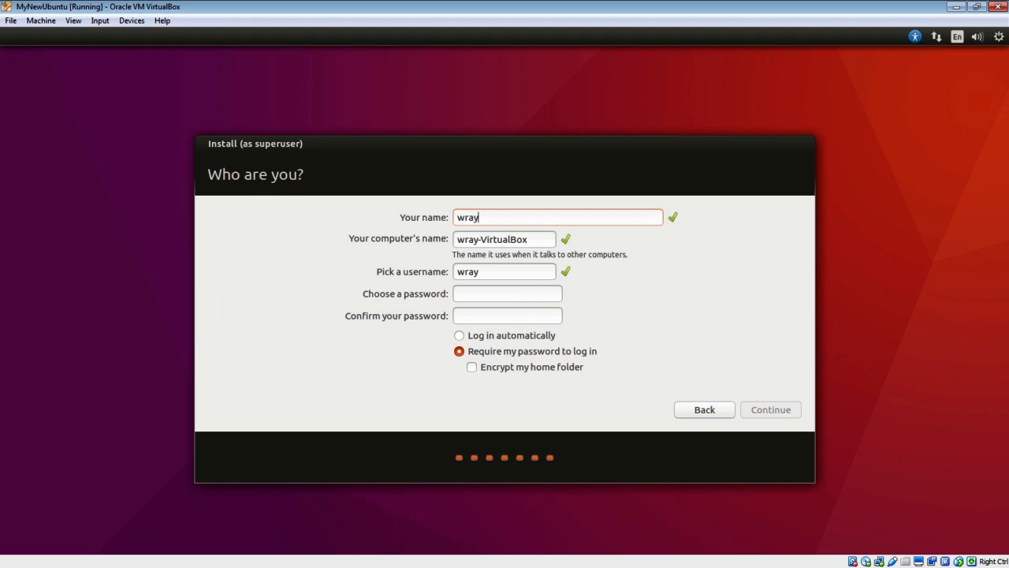
- Enter the user's name and a short password with confirmation, then submit the account page
key(Tab)
key(Tab)
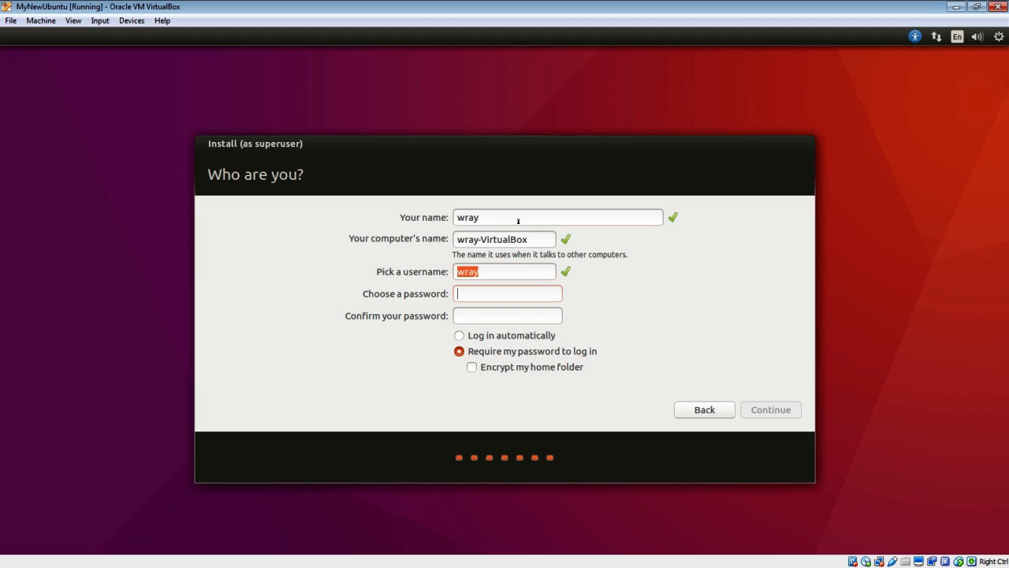
key(Tab)
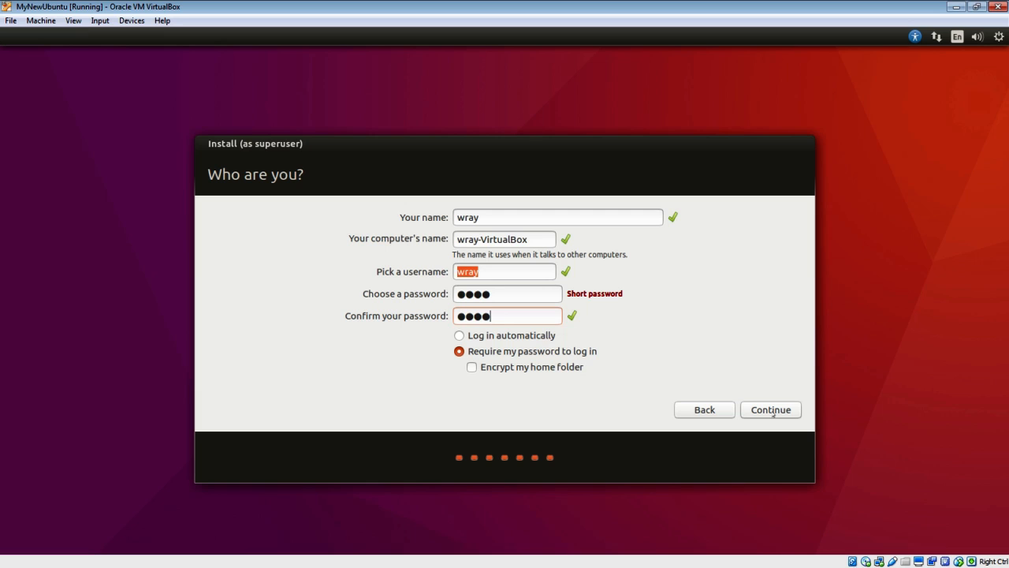
click(771, 410)
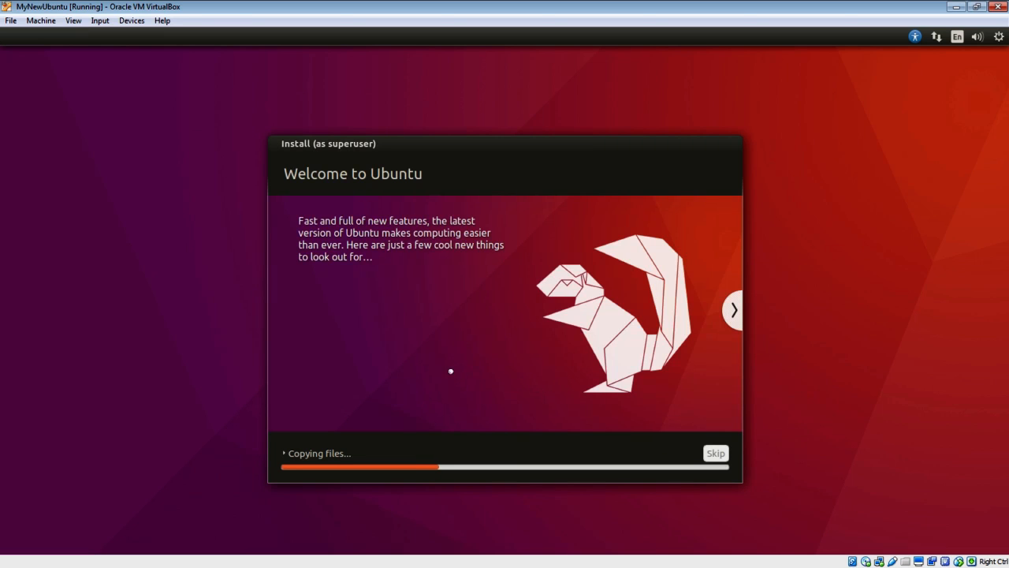
- Page forward through eight installer slideshow slides while Ubuntu copies files
click(735, 312)
click(734, 311)
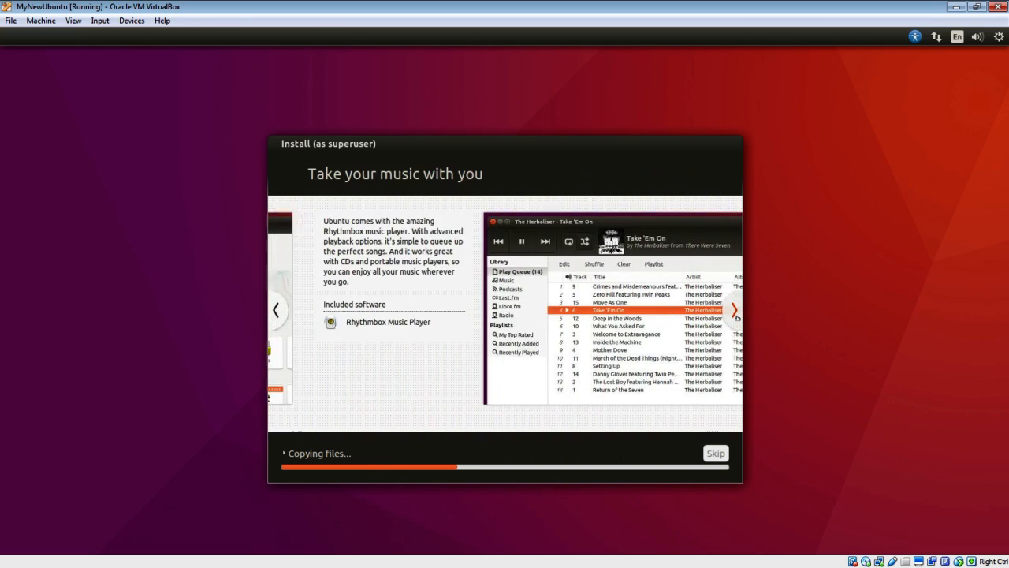
click(735, 311)
click(735, 311)
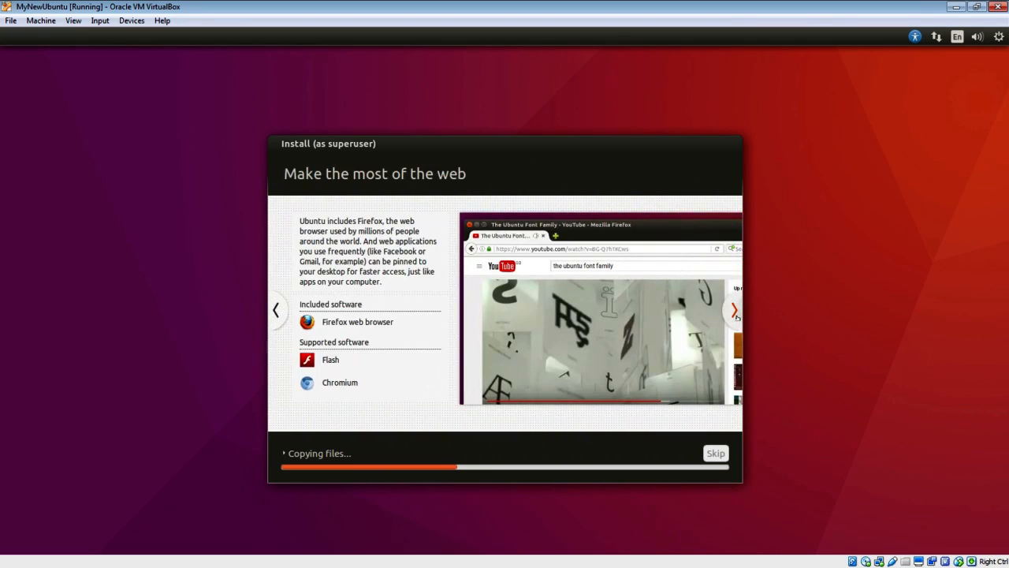
click(735, 311)
click(735, 311)
click(735, 312)
click(735, 312)
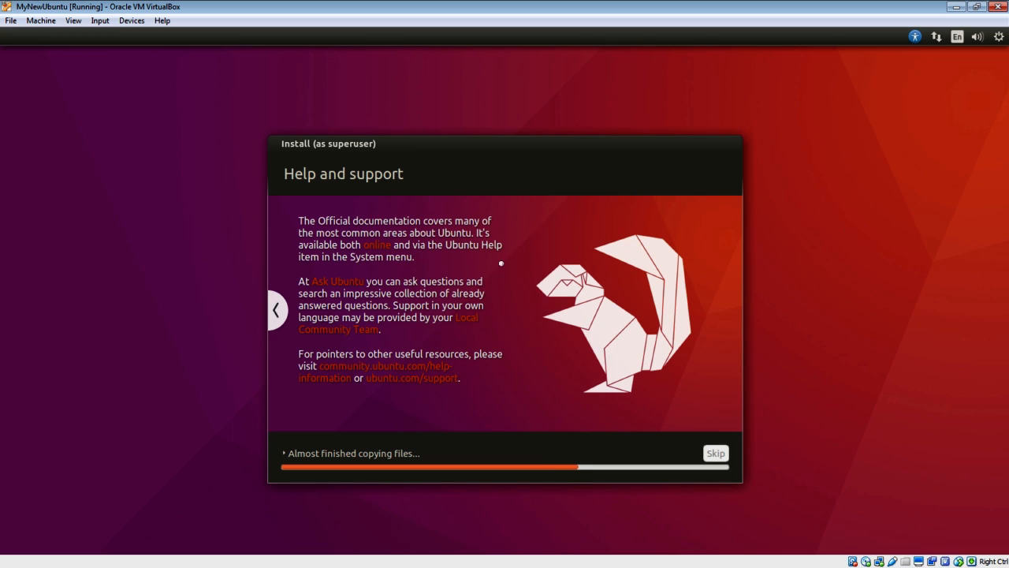
- Go back four slides in the installer slideshow, then forward three again
click(279, 315)
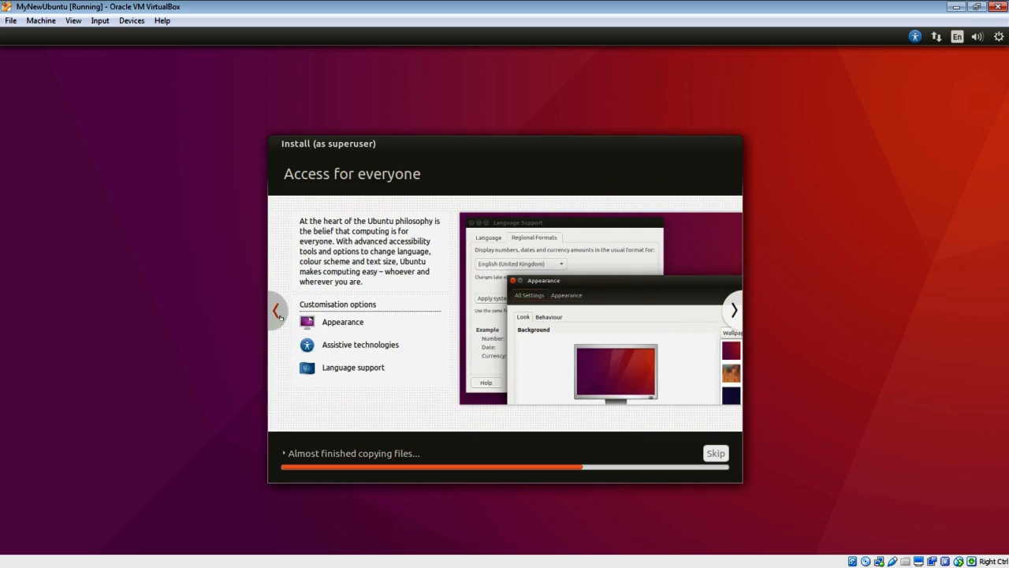
click(277, 312)
click(276, 311)
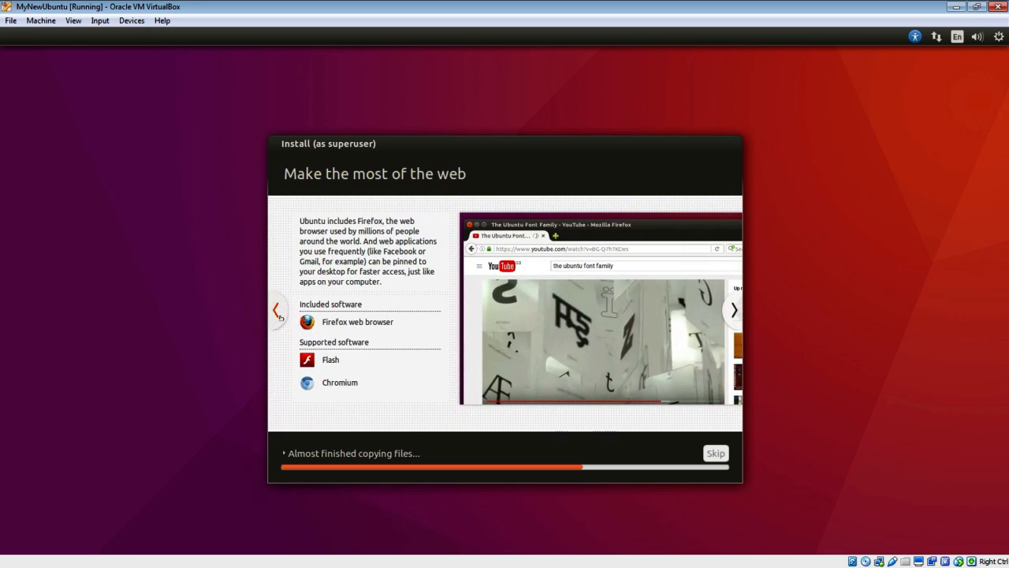
click(276, 311)
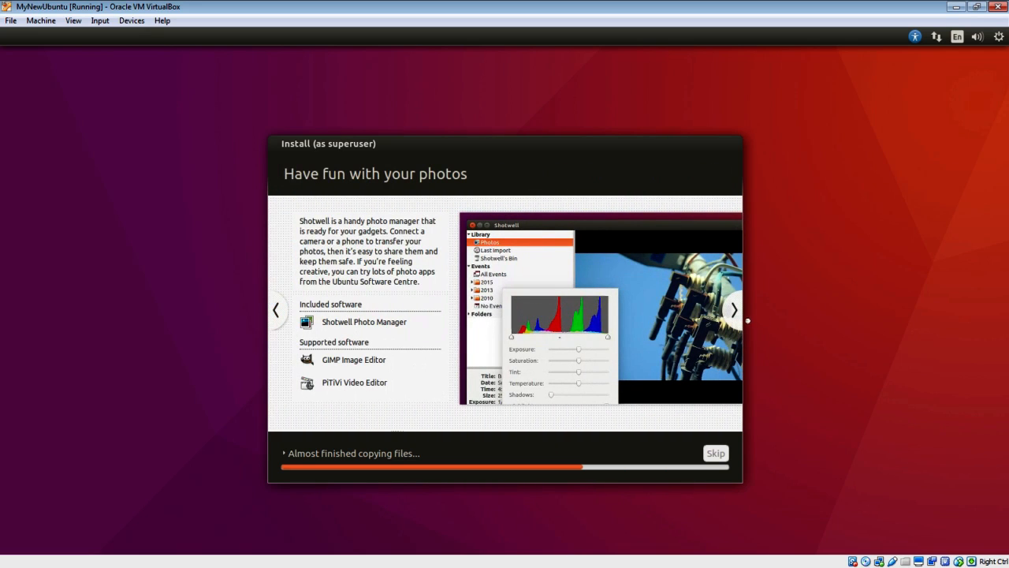
click(738, 316)
click(738, 316)
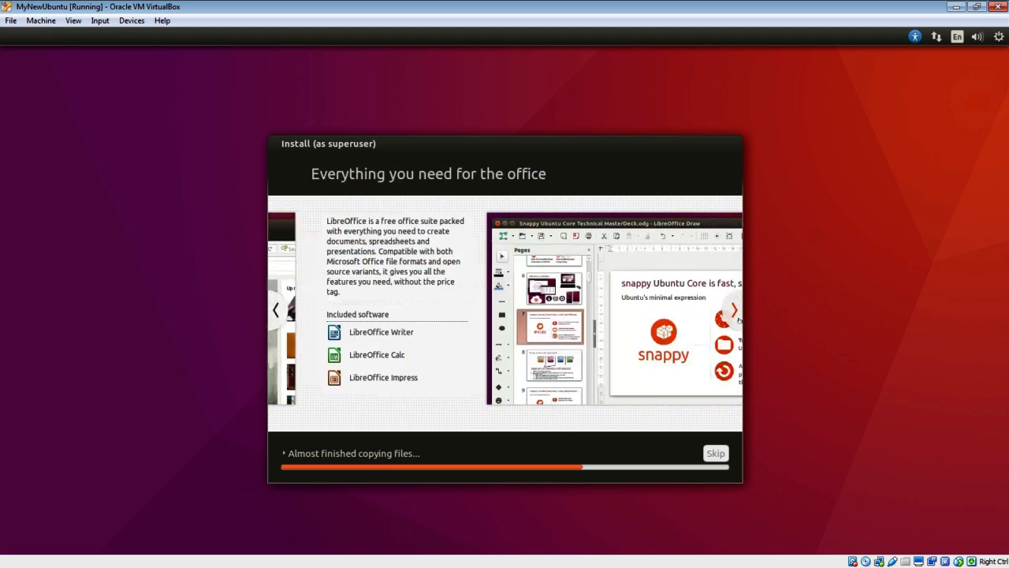
click(738, 316)
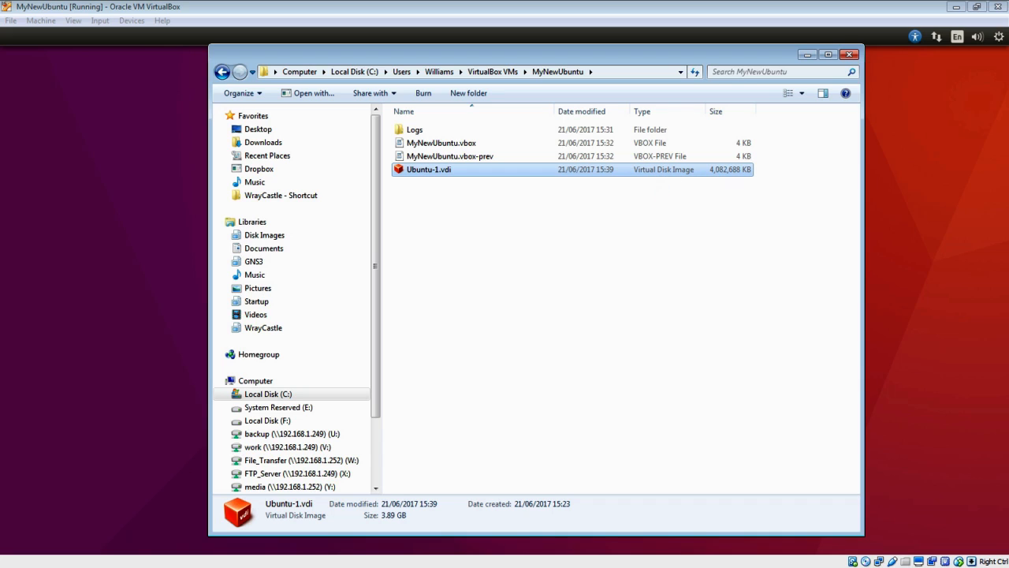
- Minimize the Explorer window showing Ubuntu-1.vdi at 3.89 GB
click(806, 58)
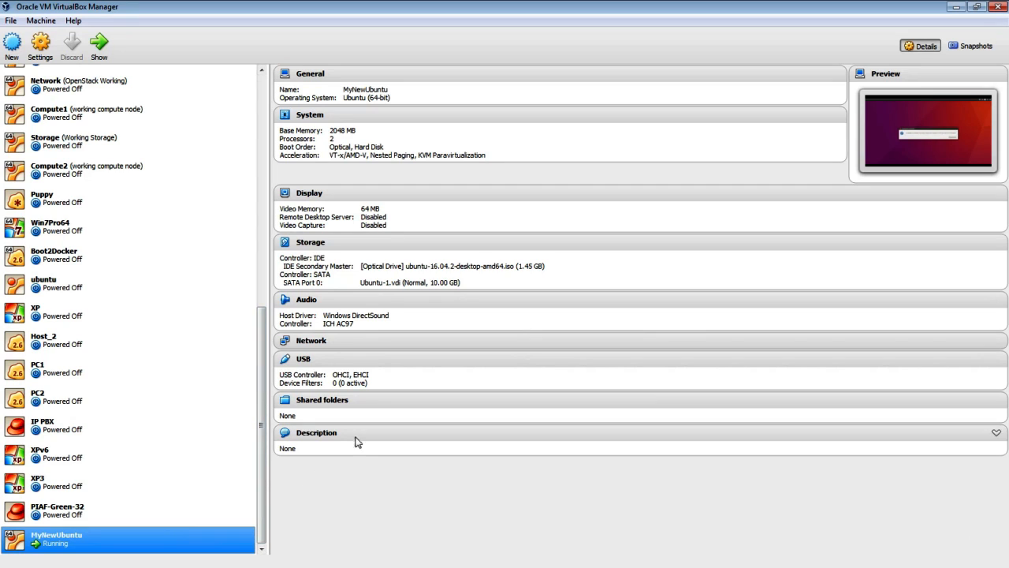
- Remove the Ubuntu 16.04.2 ISO from MyNewUbuntu's IDE optical drive, leaving it Empty
click(323, 244)
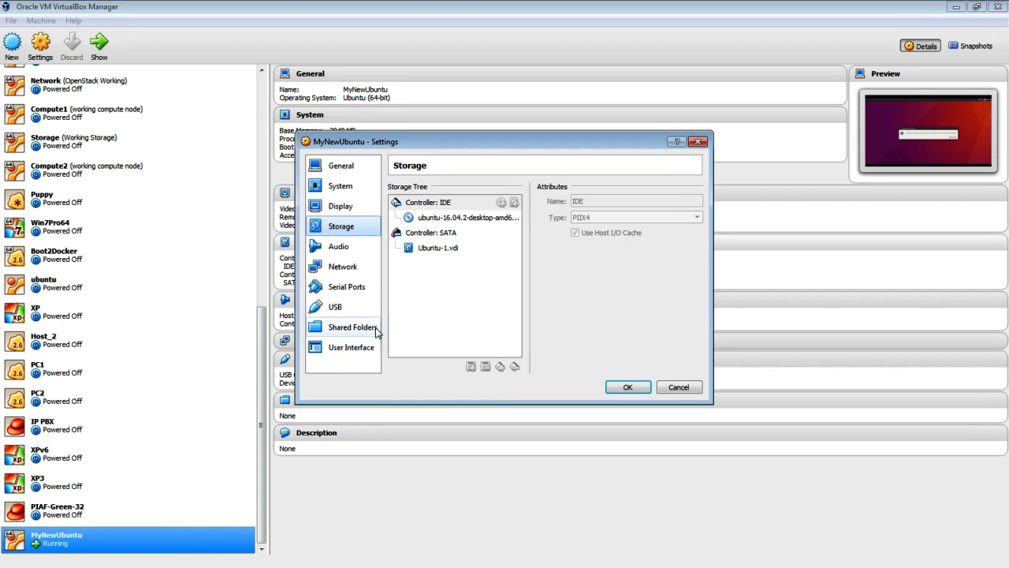
click(471, 218)
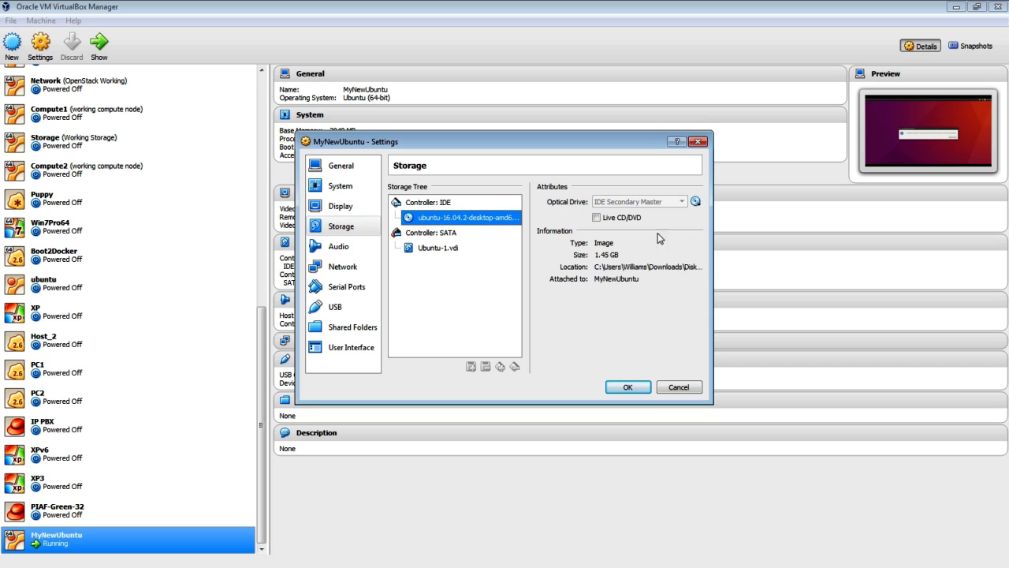
click(696, 201)
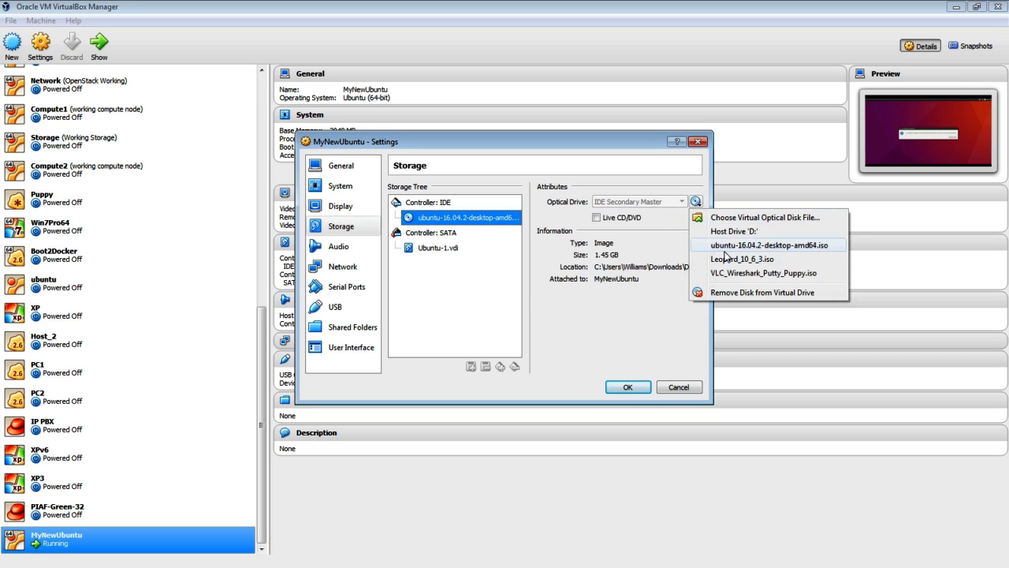
click(726, 293)
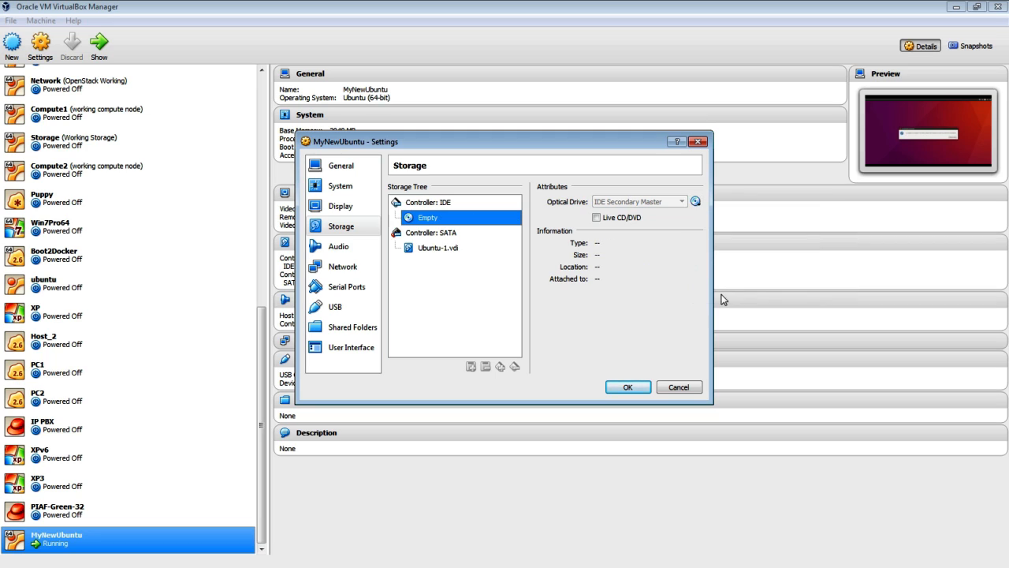
click(629, 387)
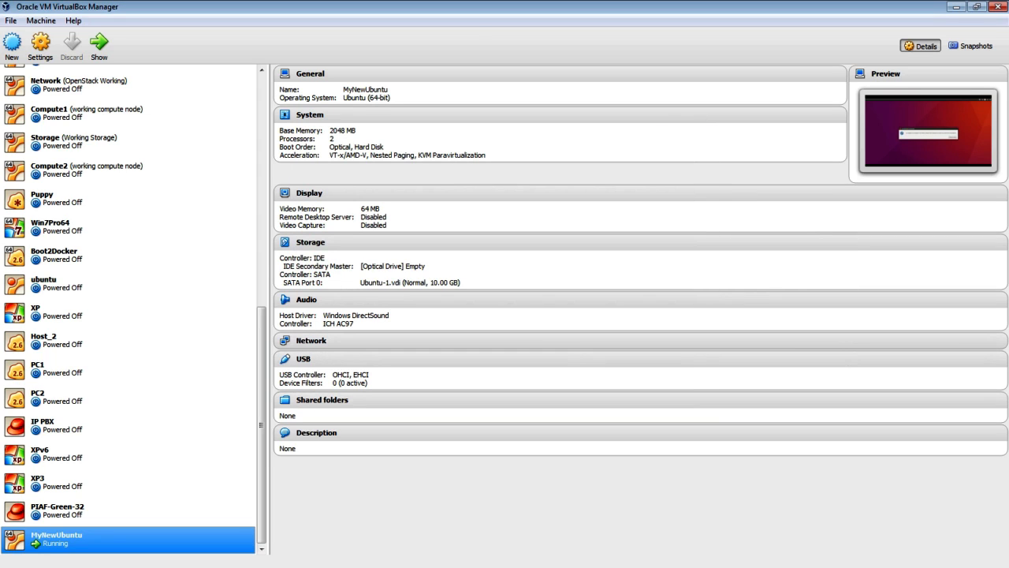
key(alt+Tab)
key(alt+Tab)
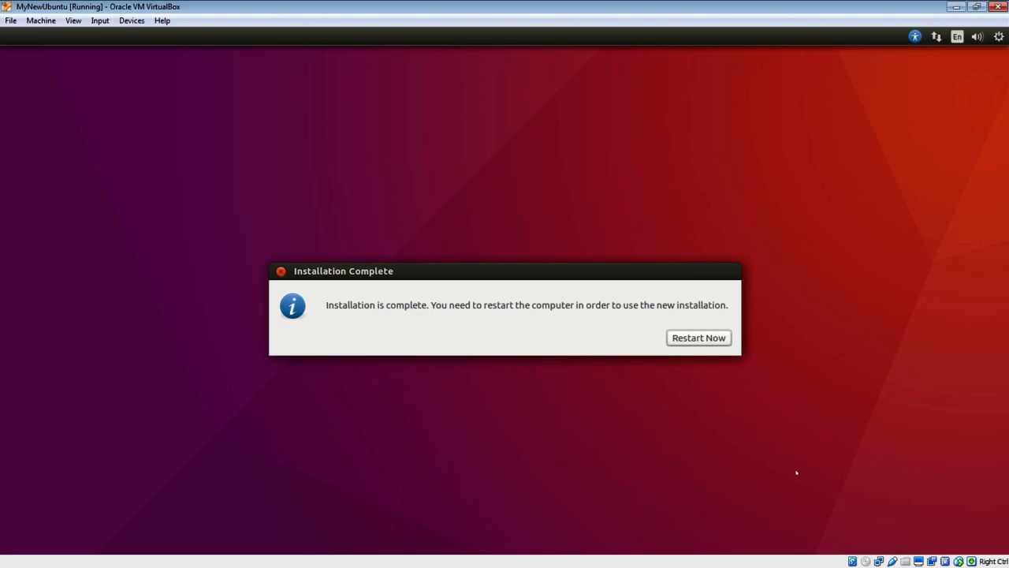
- Confirm Restart Now in the Installation Complete dialog to reboot into the Ubuntu login screen
key(Return)
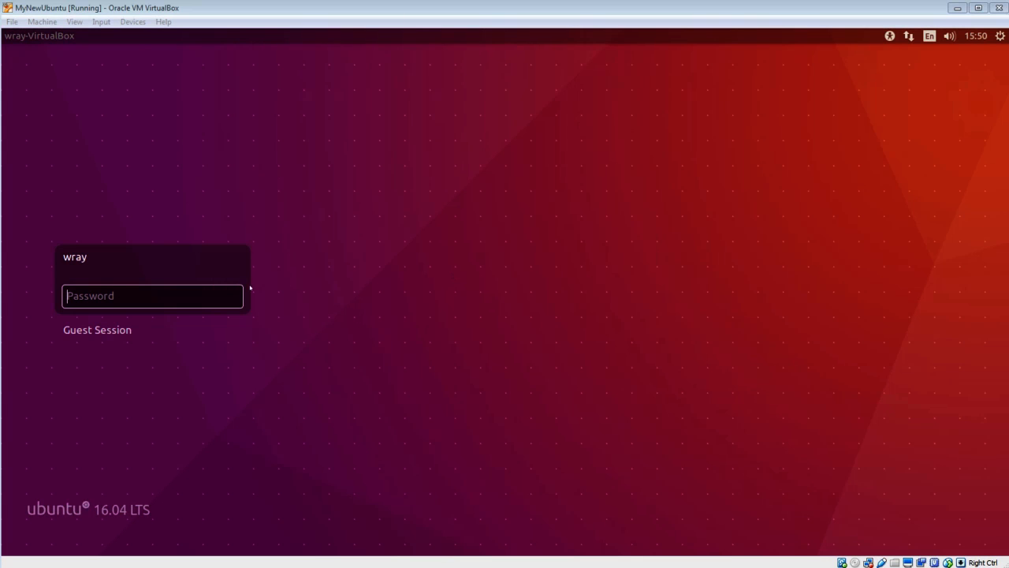
- Log in to the Ubuntu guest with the account password
click(212, 298)
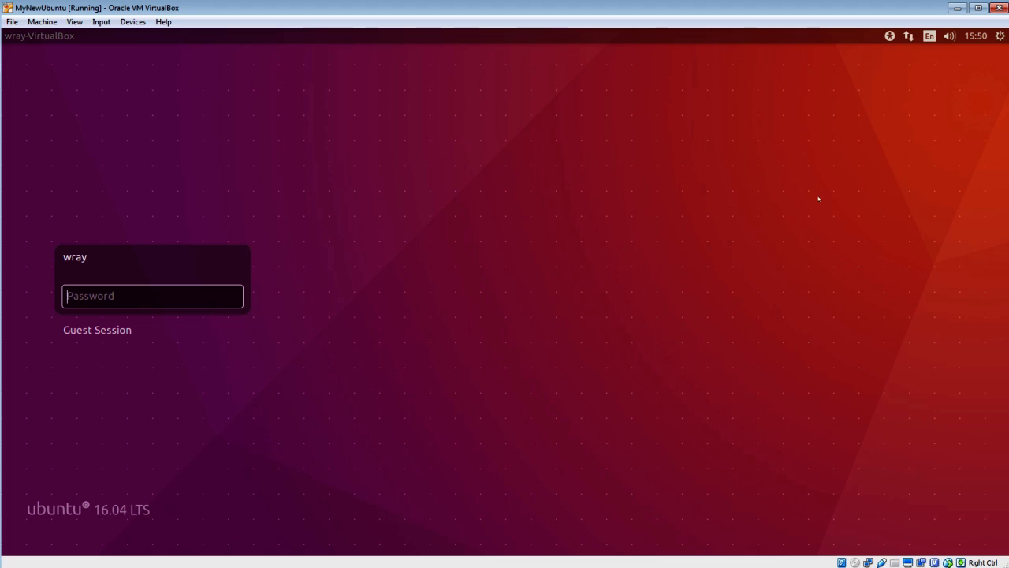
text(••••)
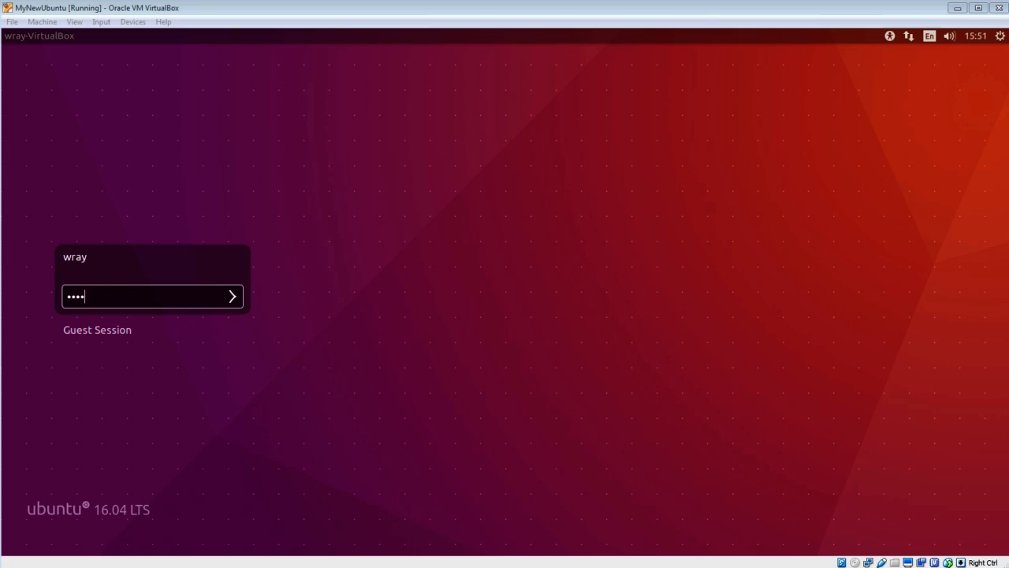
click(166, 300)
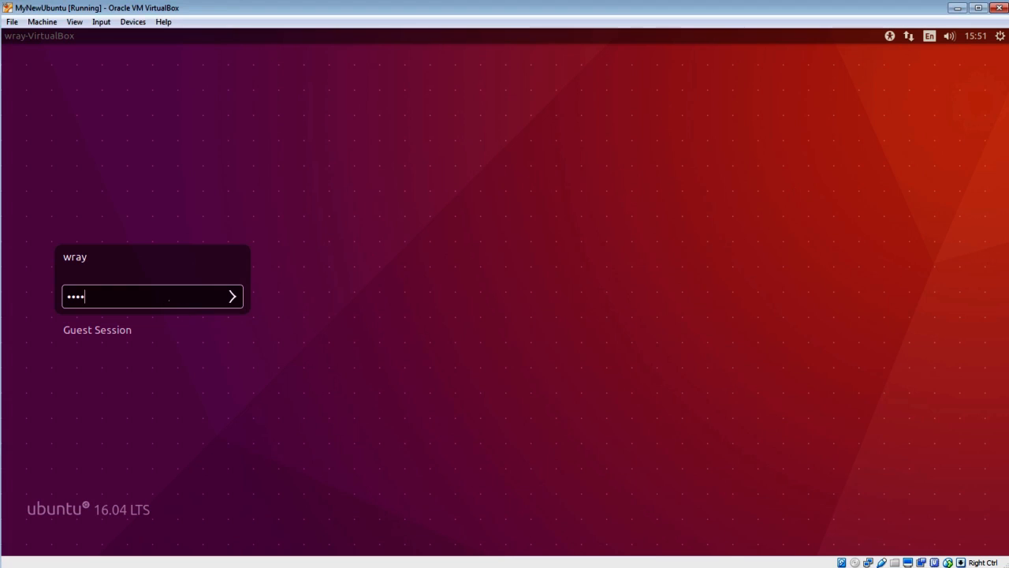
key(Return)
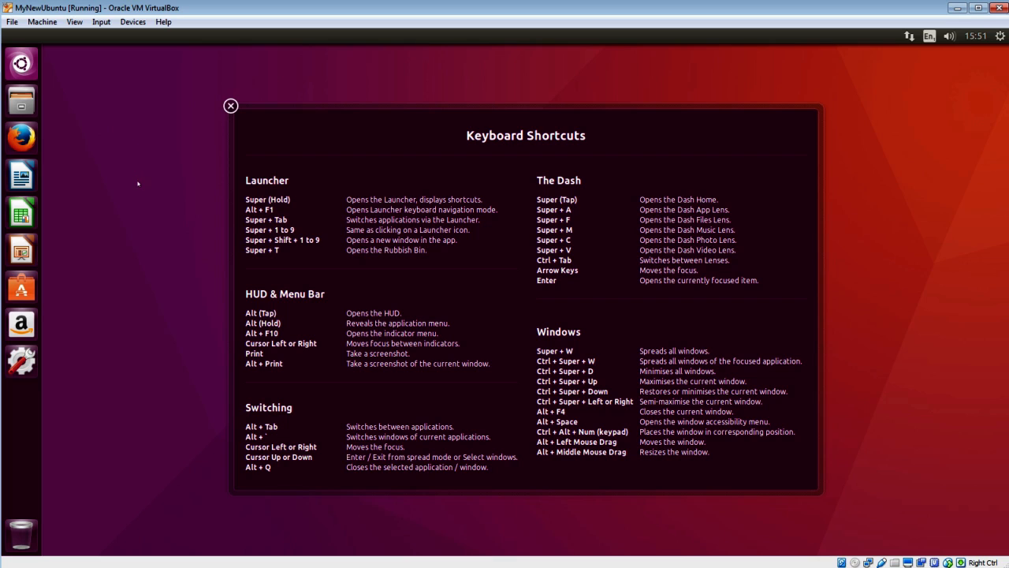
- Launch Terminal from the Dash search and run ls /opt, which returns nothing
click(237, 109)
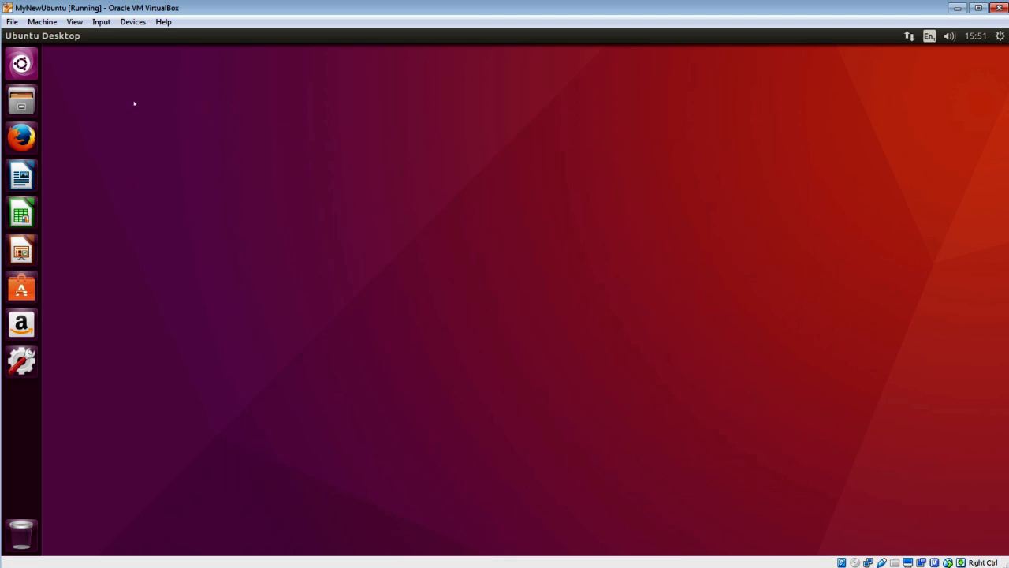
click(24, 68)
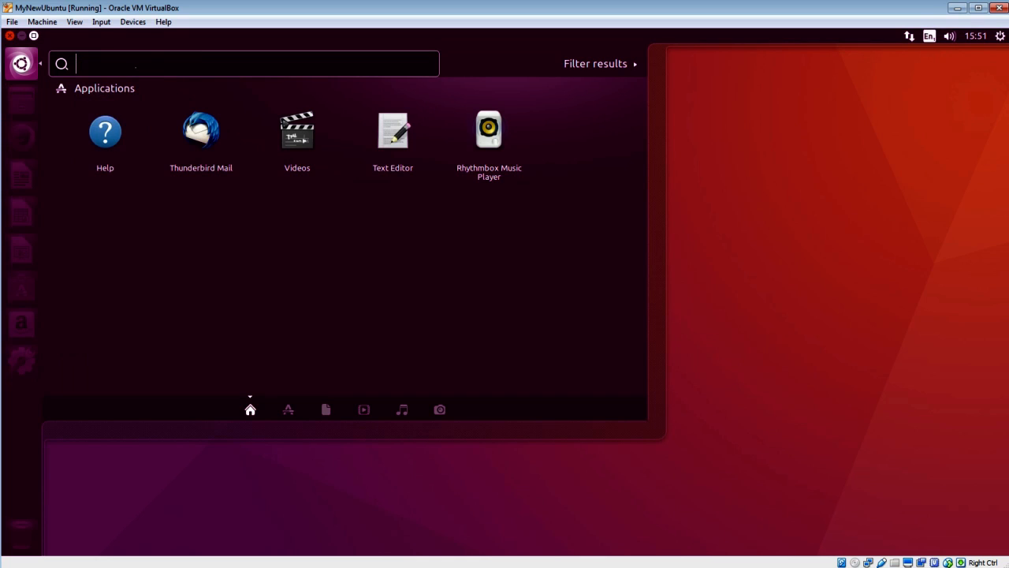
text(terminal)
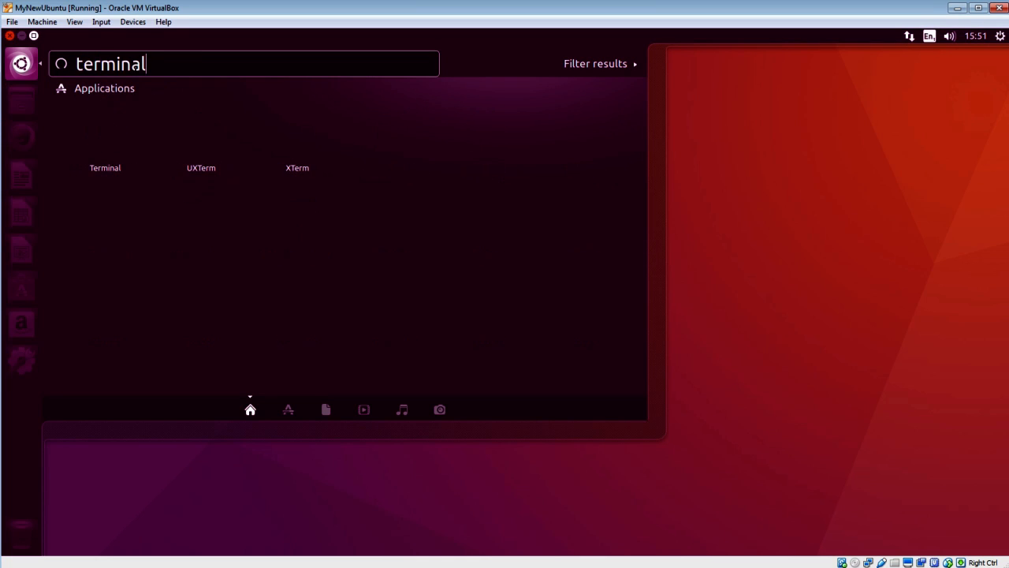
key(Return)
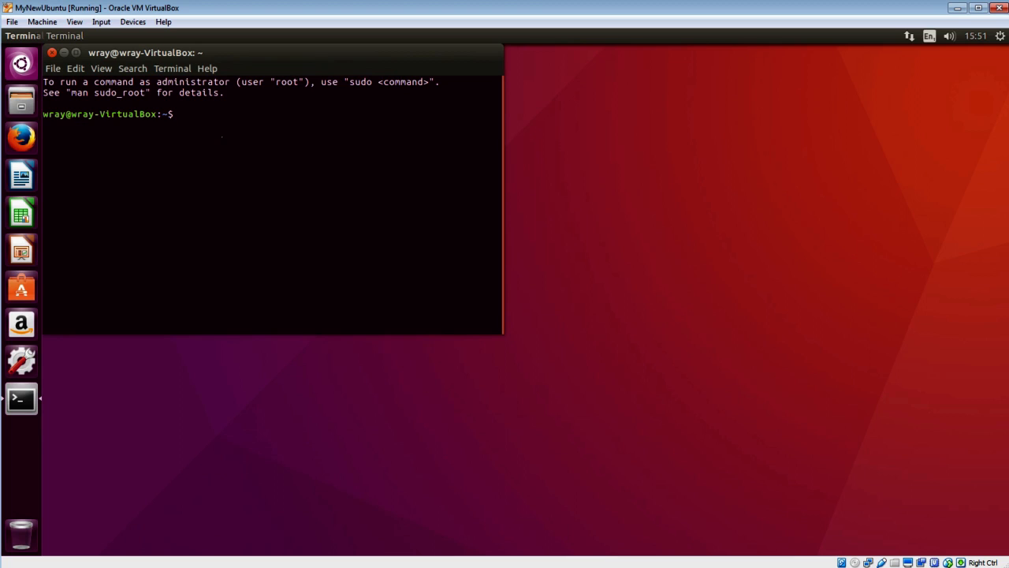
text(ls /op)
text(t)
key(Return)
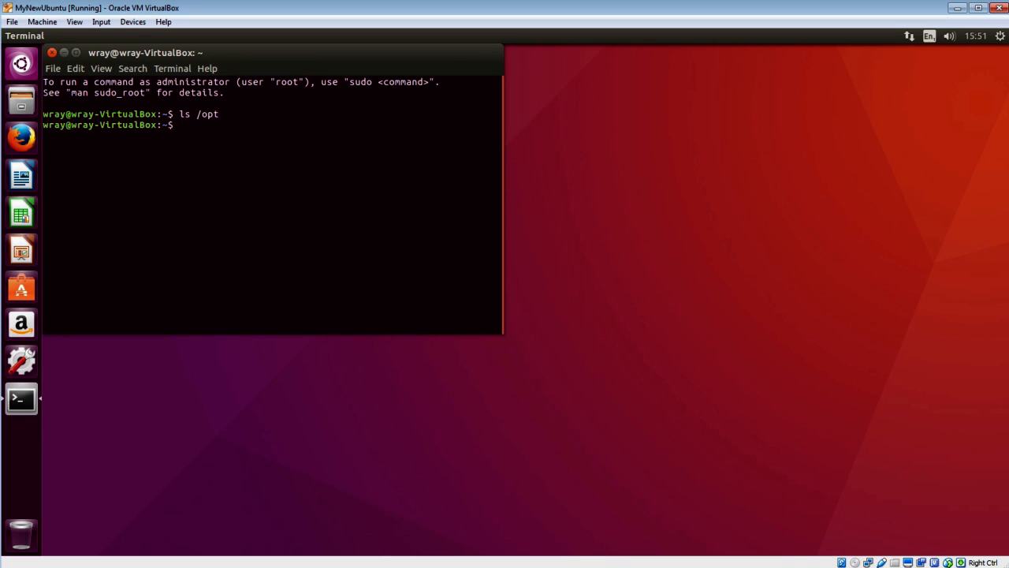
- Review the VM's runtime information: Guest Additions 5.1.6_Ubuntu, clipboard and drag-and-drop disabled, then return to the Manager
click(42, 21)
click(68, 71)
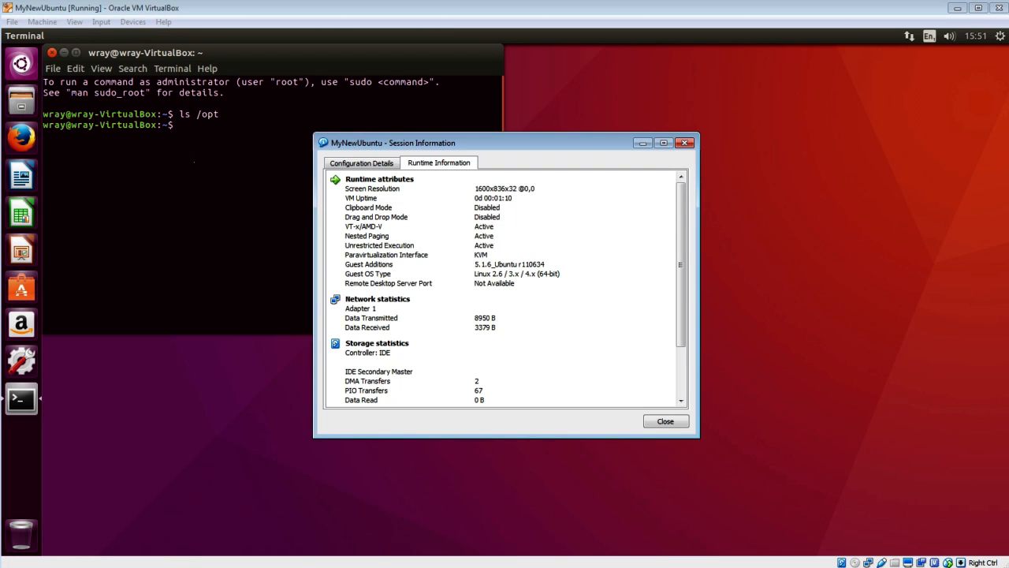
click(511, 270)
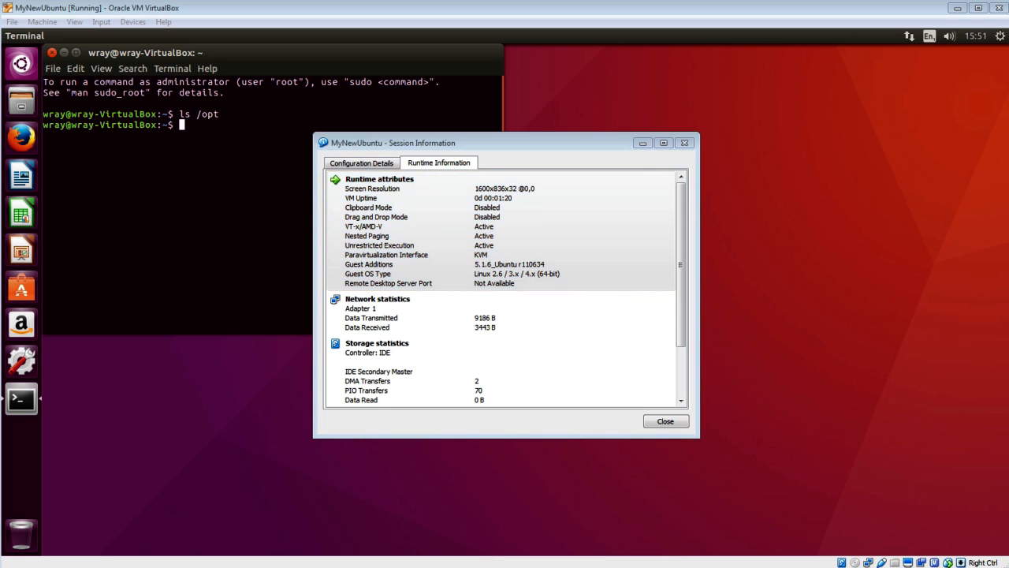
key(alt+Tab)
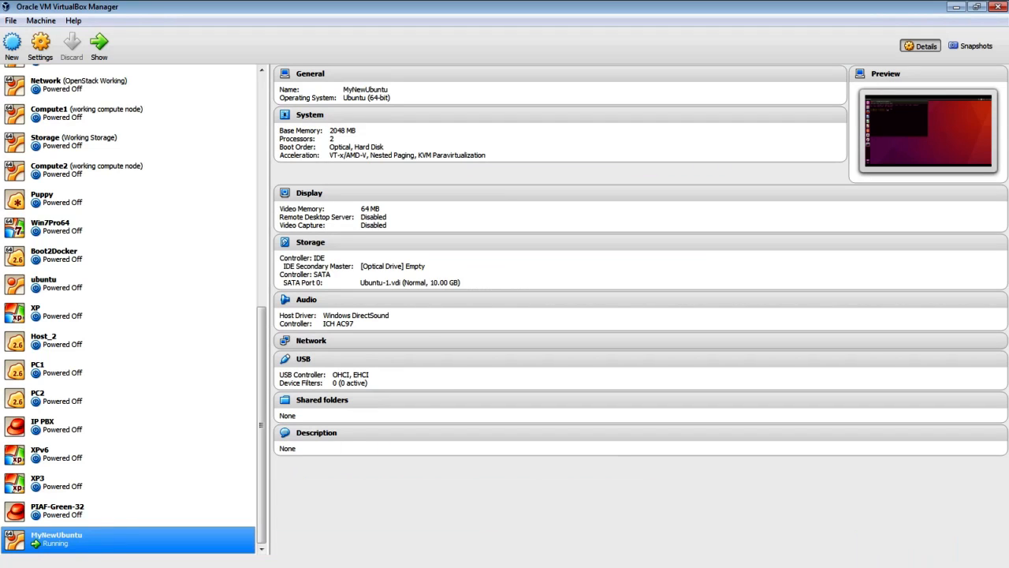
- Confirm the host VirtualBox version is 5.1.22 in About VirtualBox, then return to the MyNewUbuntu window
click(74, 21)
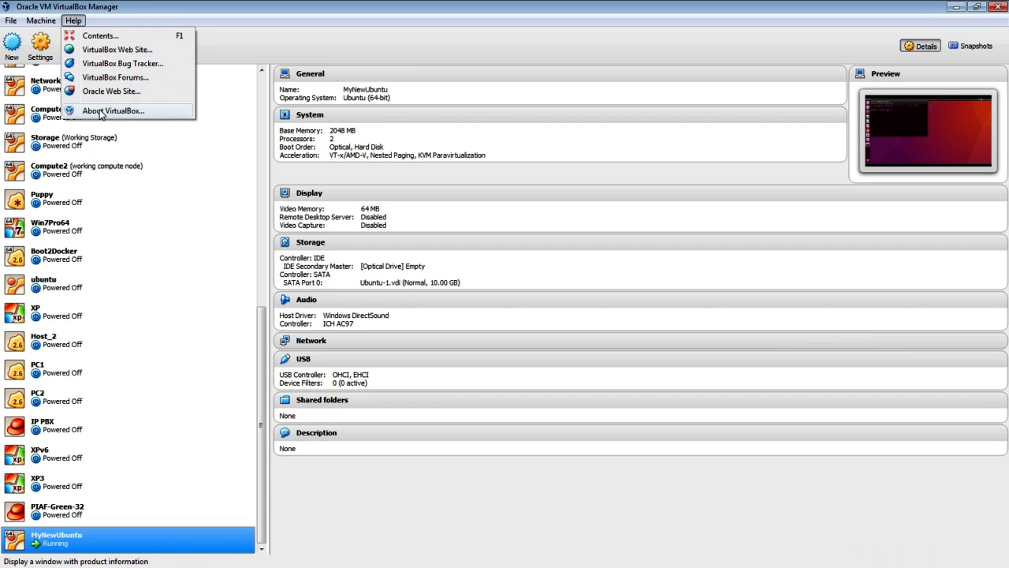
click(101, 112)
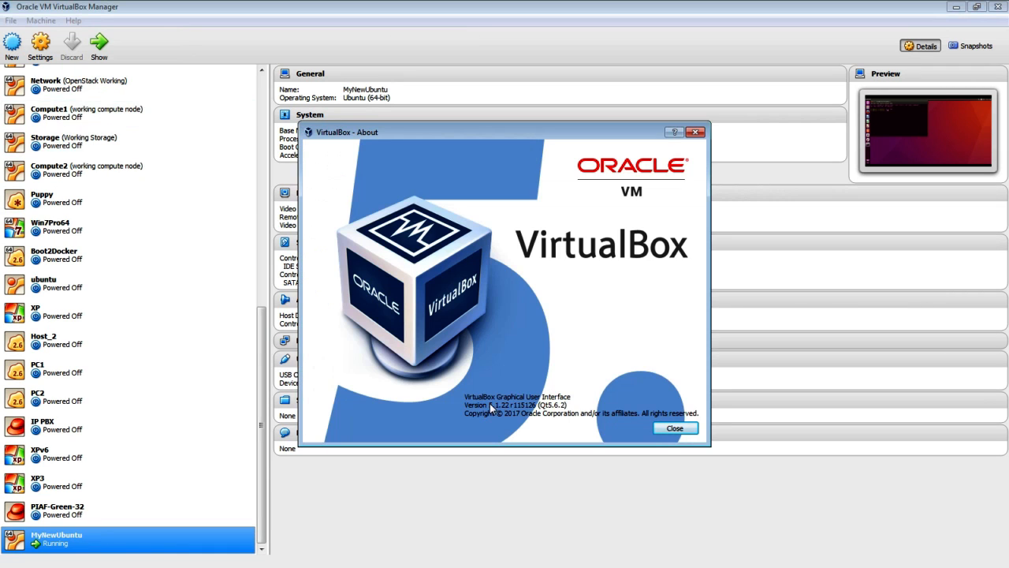
drag(507, 410, 511, 407)
click(668, 428)
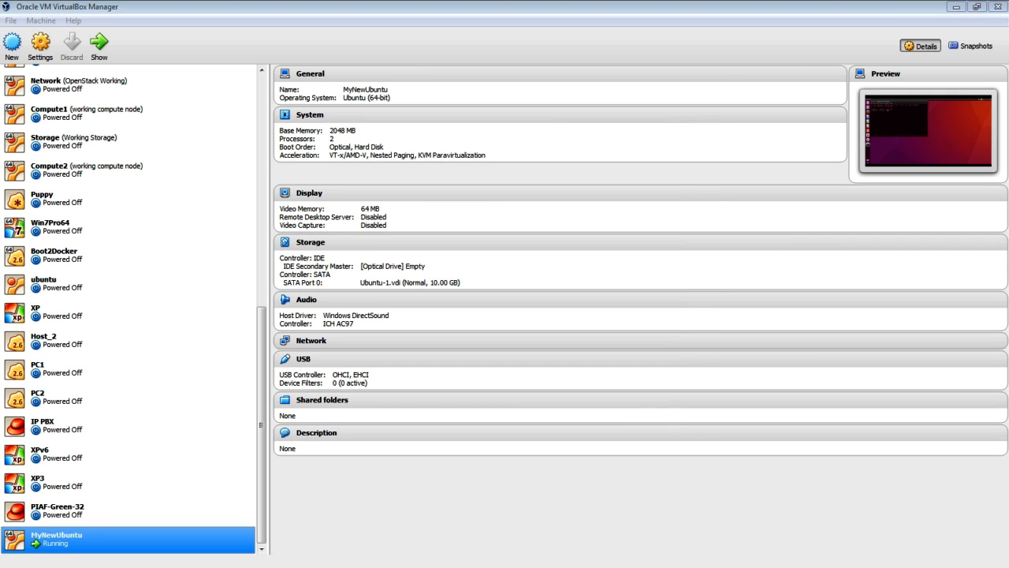
key(alt+Tab)
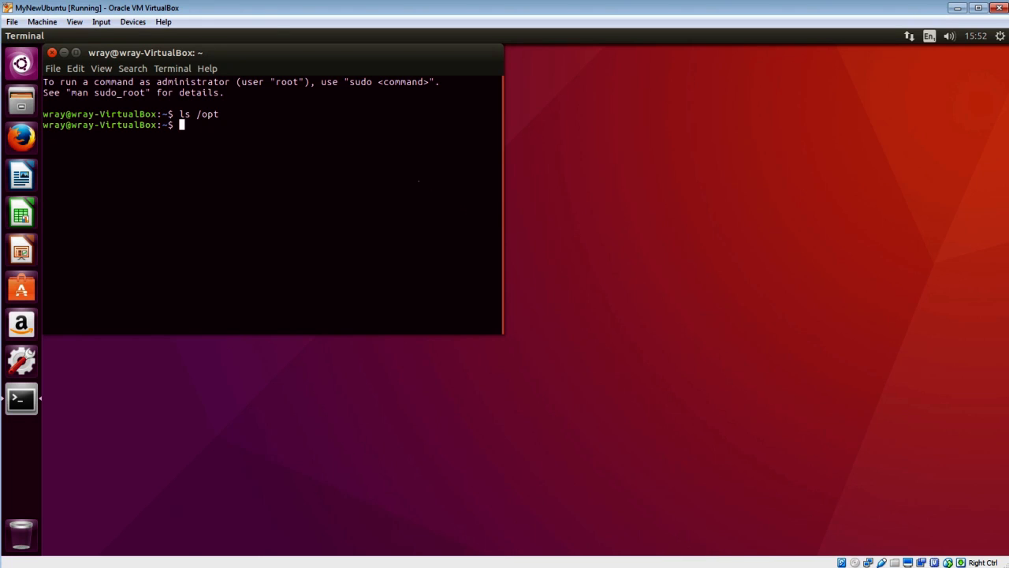
click(131, 22)
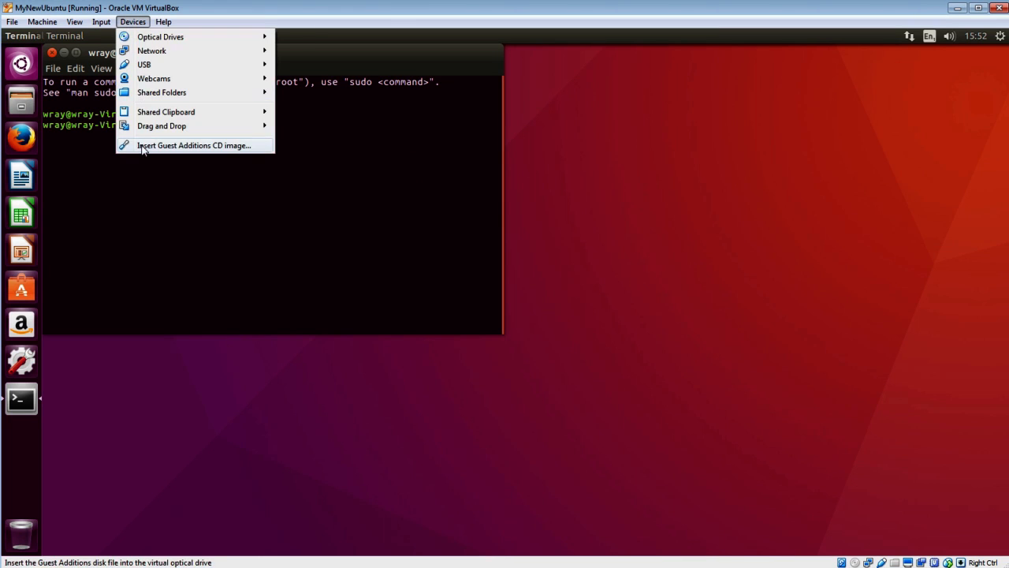
- Switch Shared Clipboard and Drag and Drop from Disabled to Bidirectional in the Devices menu, then recheck
mouse_move(172, 119)
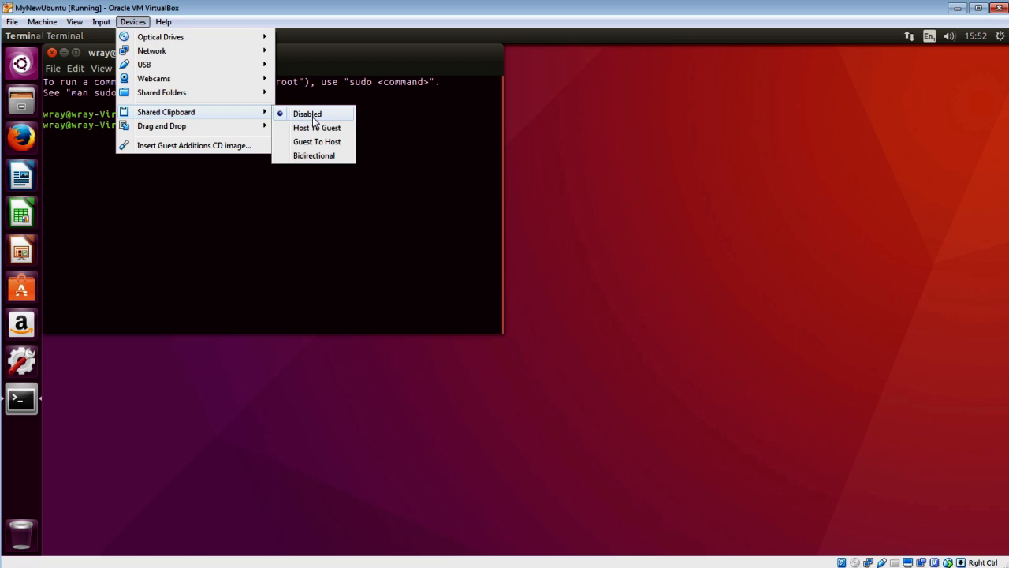
click(314, 155)
click(134, 22)
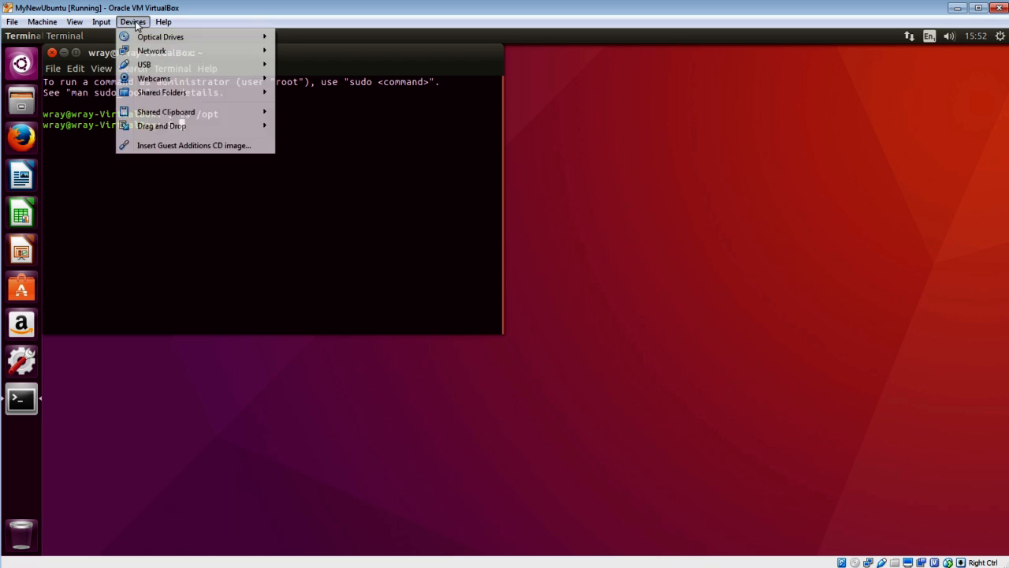
mouse_move(160, 128)
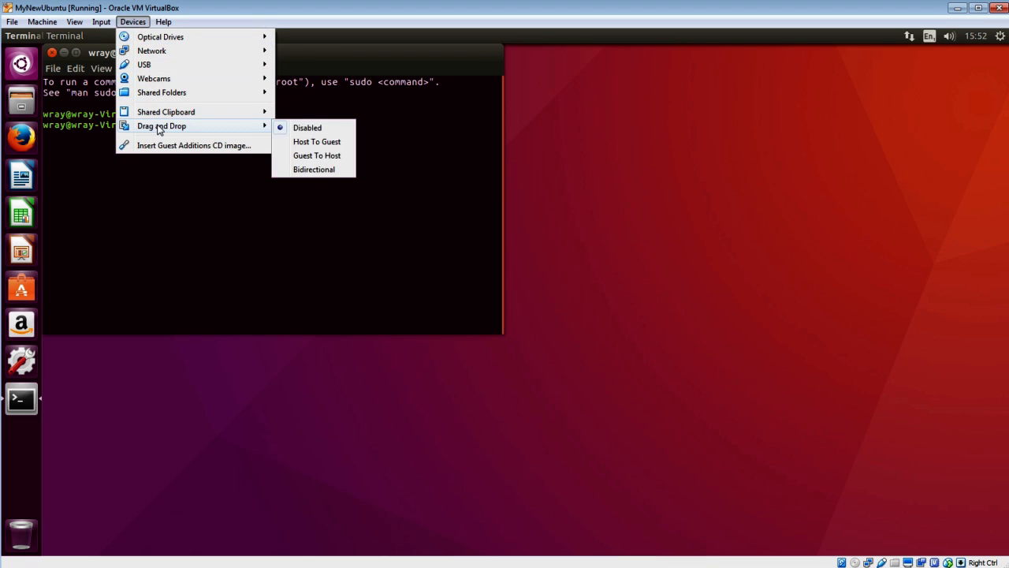
click(307, 173)
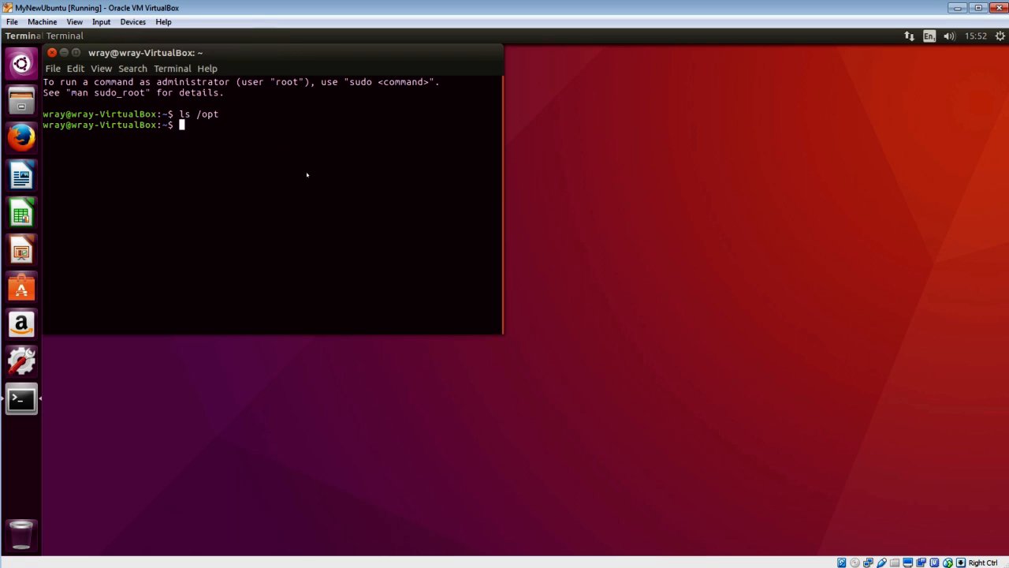
click(138, 25)
mouse_move(176, 127)
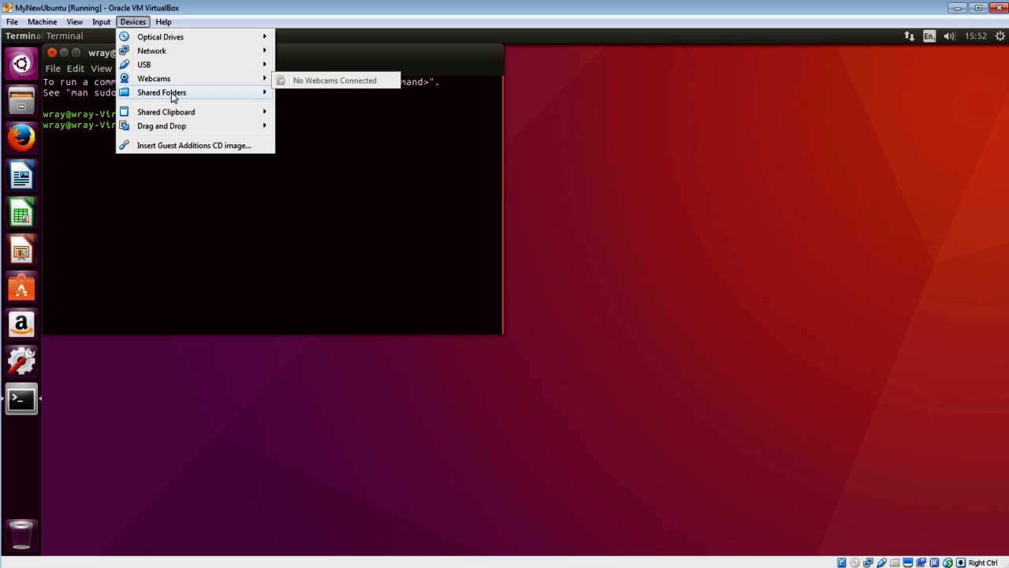
- Open the VM's Shared Folders settings and start a new share, browsing for its host path
mouse_move(196, 97)
click(323, 96)
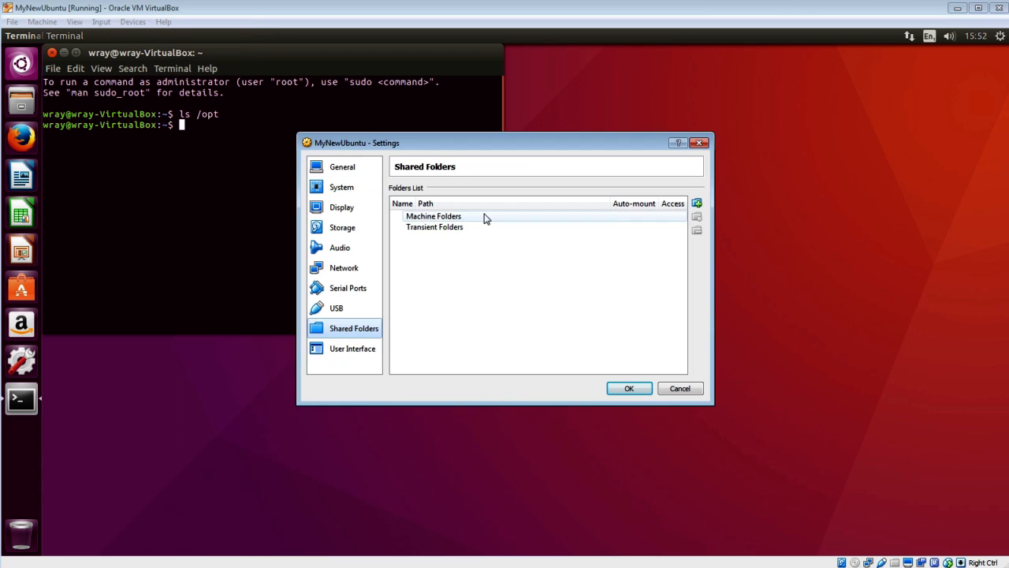
click(697, 203)
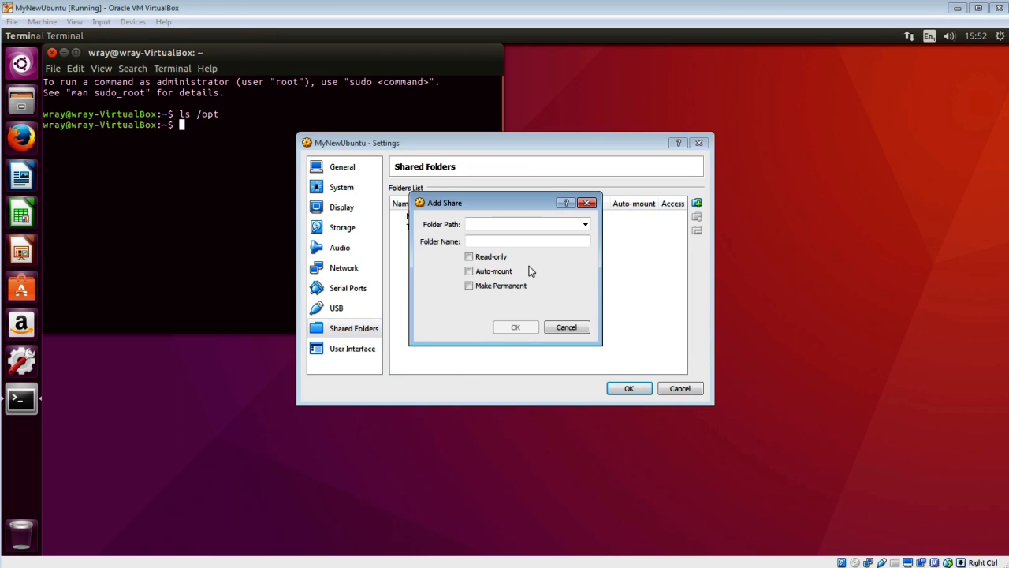
drag(549, 200, 598, 241)
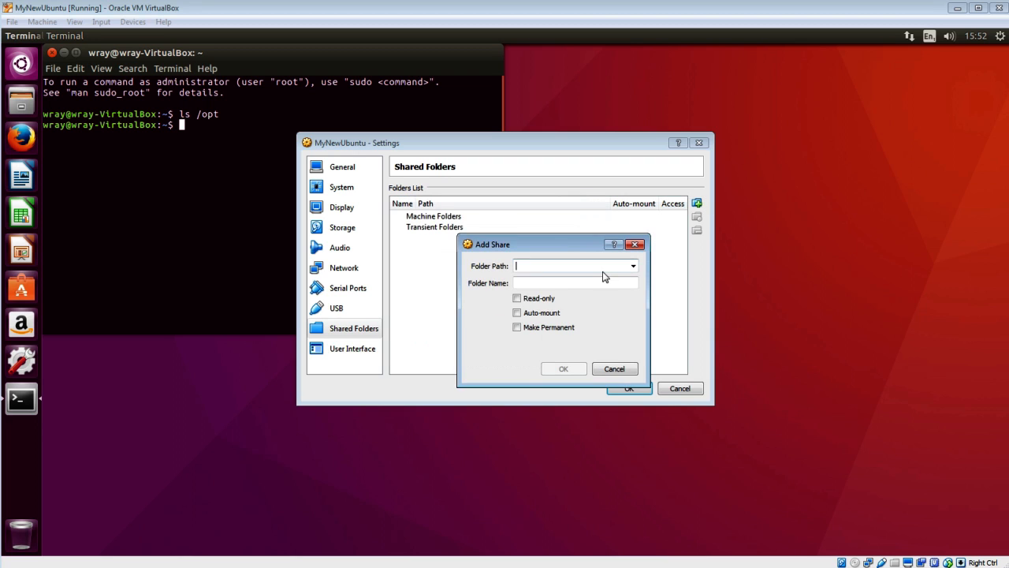
click(633, 267)
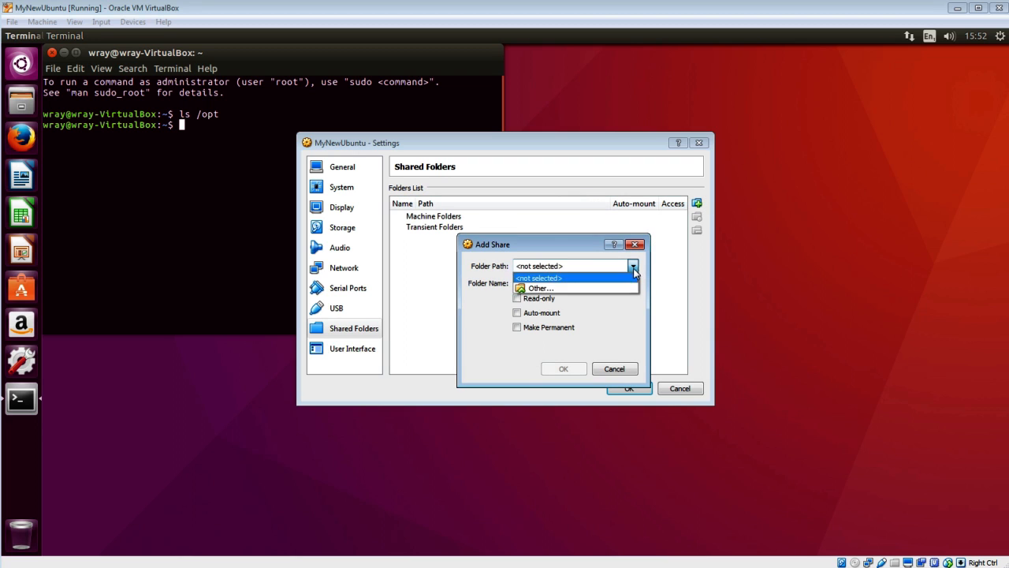
click(573, 290)
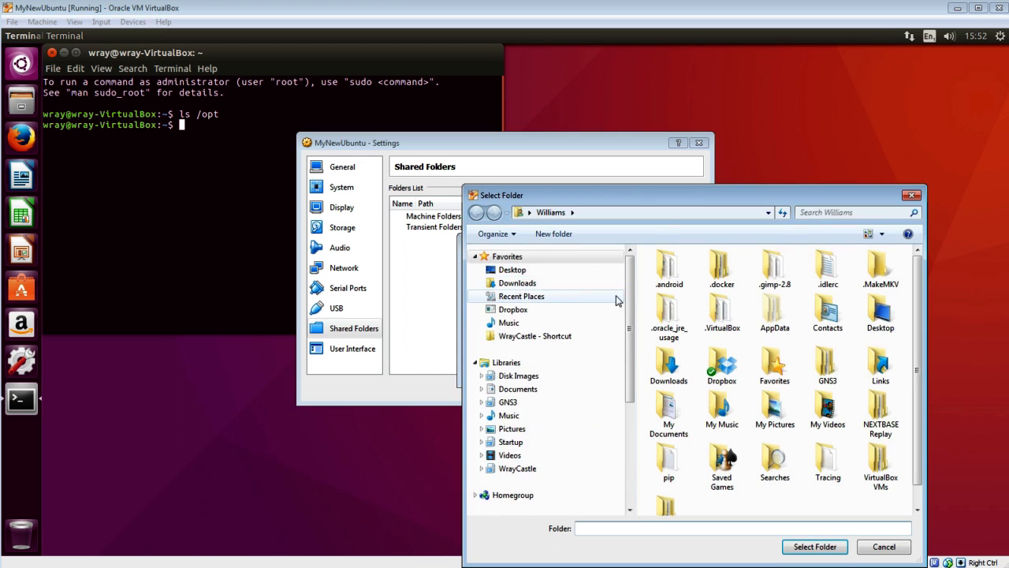
- Choose C:\VBox_Share on Local Disk (C:) as the shared folder path
drag(663, 193, 455, 102)
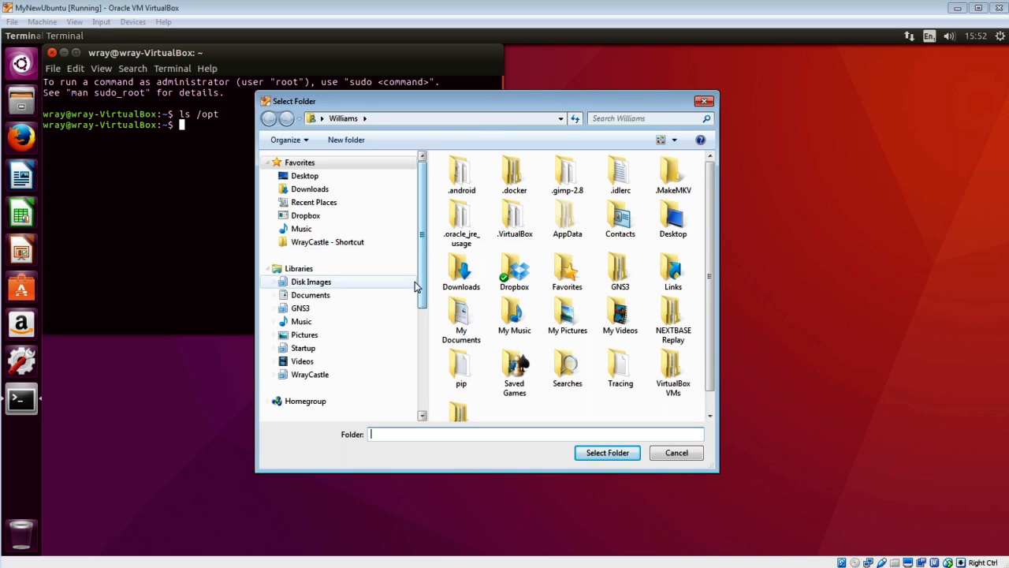
scroll(420, 280, down, 3)
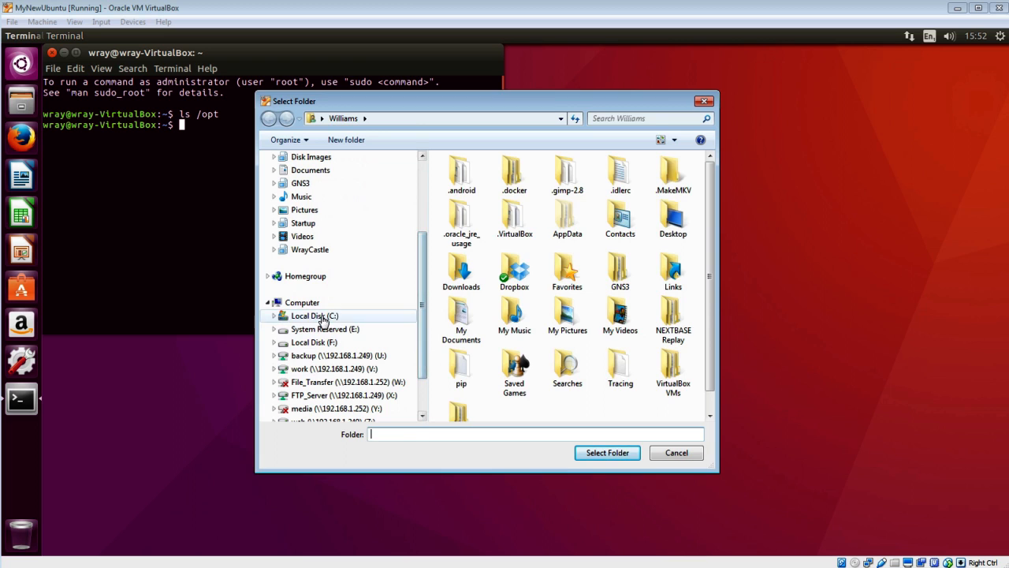
click(319, 317)
double_click(500, 295)
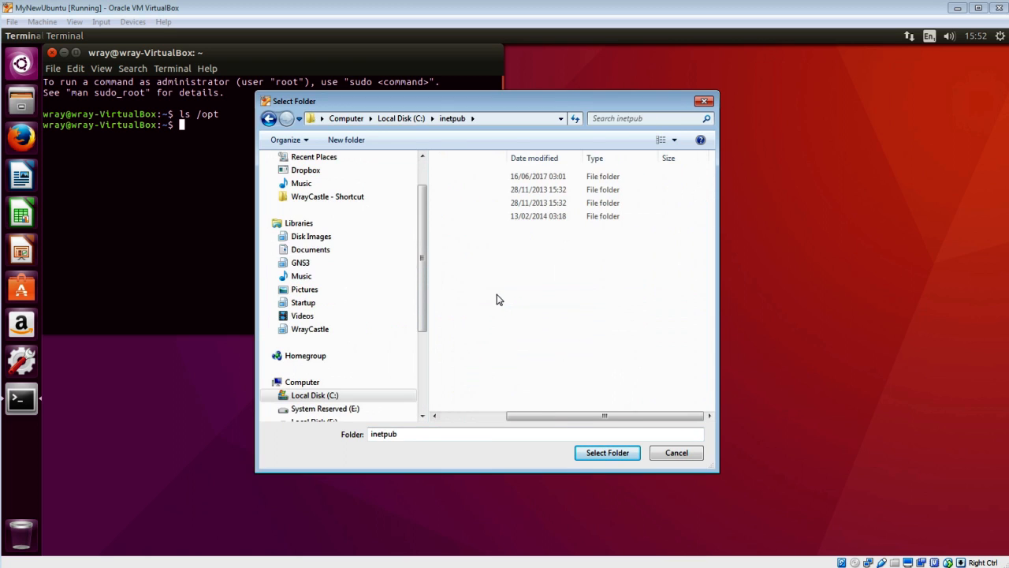
click(378, 396)
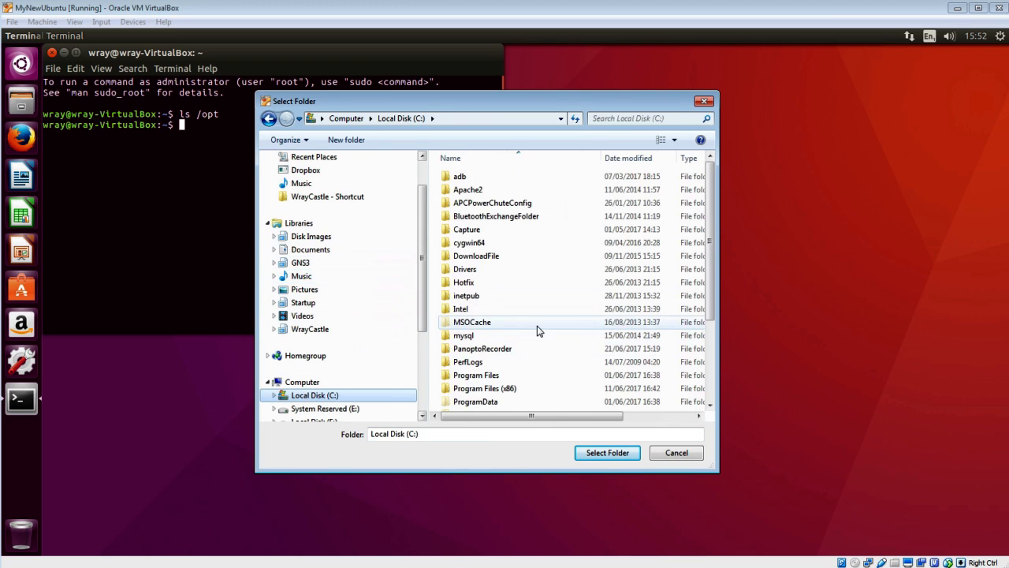
click(543, 330)
scroll(534, 320, down, 3)
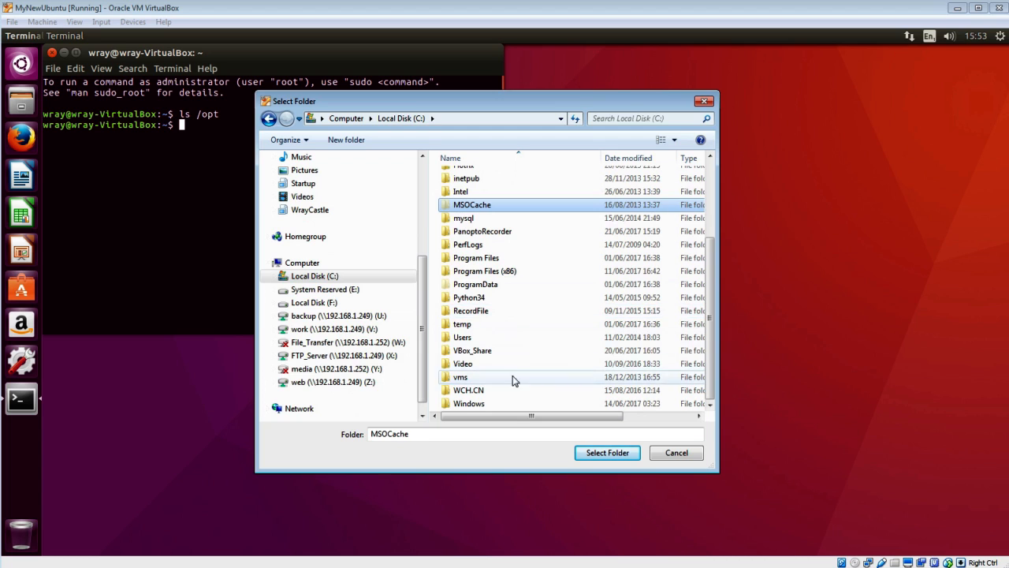
click(505, 352)
click(623, 454)
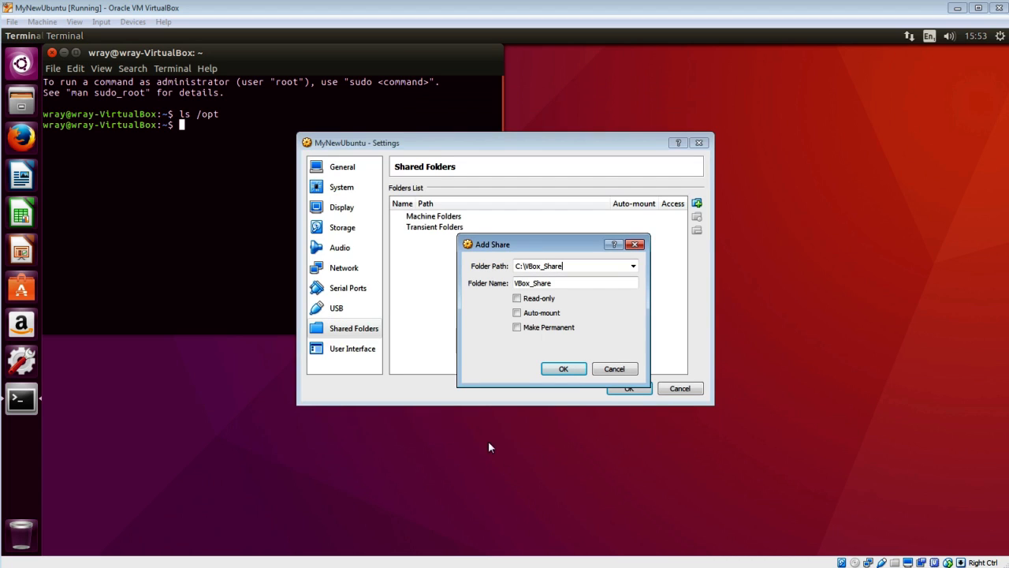
- Make the VBox_Share share permanent and auto-mounted, and add it
click(518, 327)
click(518, 313)
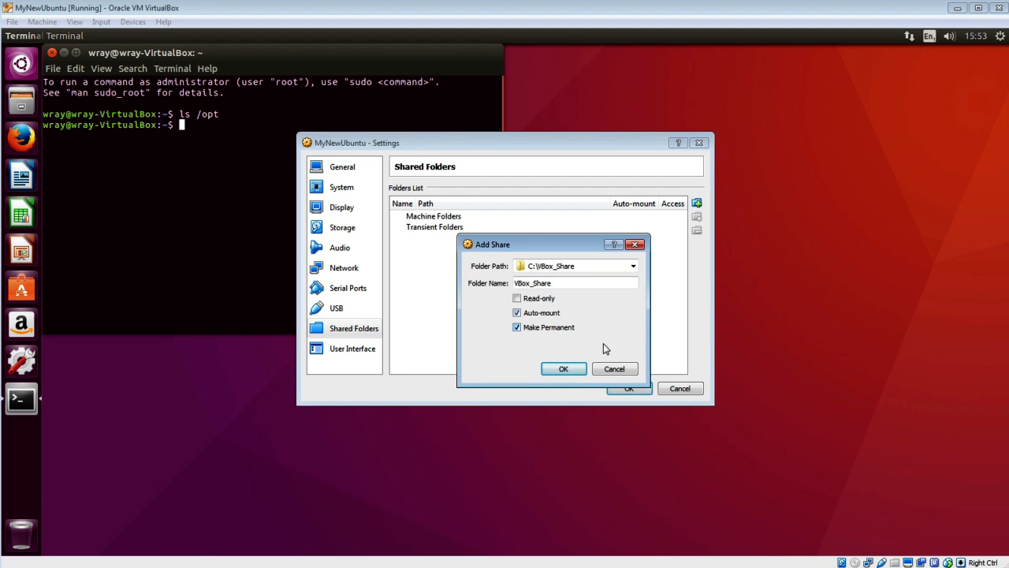
click(563, 369)
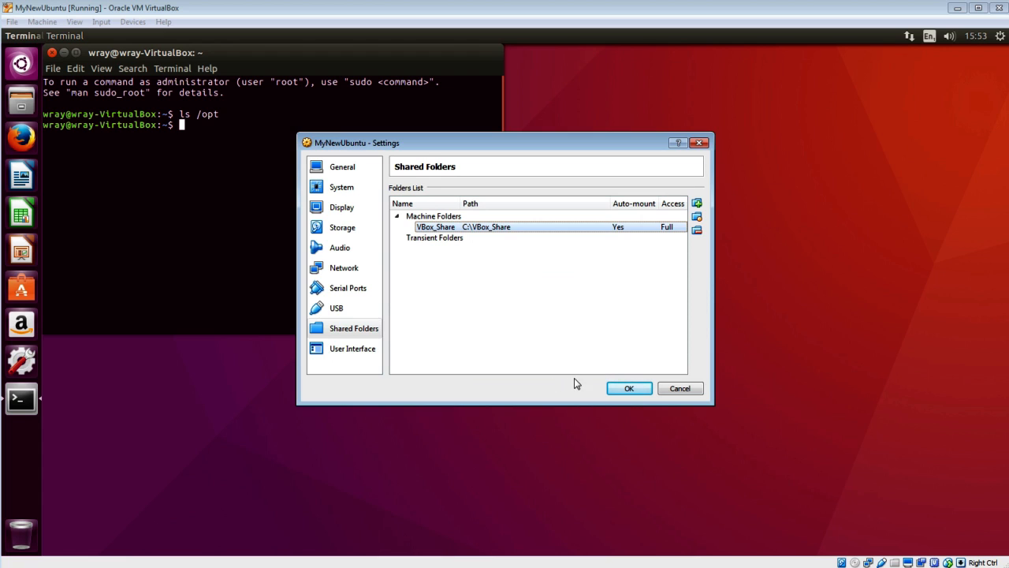
- Save the shared-folder settings, then run the Guest Additions CD installer, authenticating with the user's password
click(623, 389)
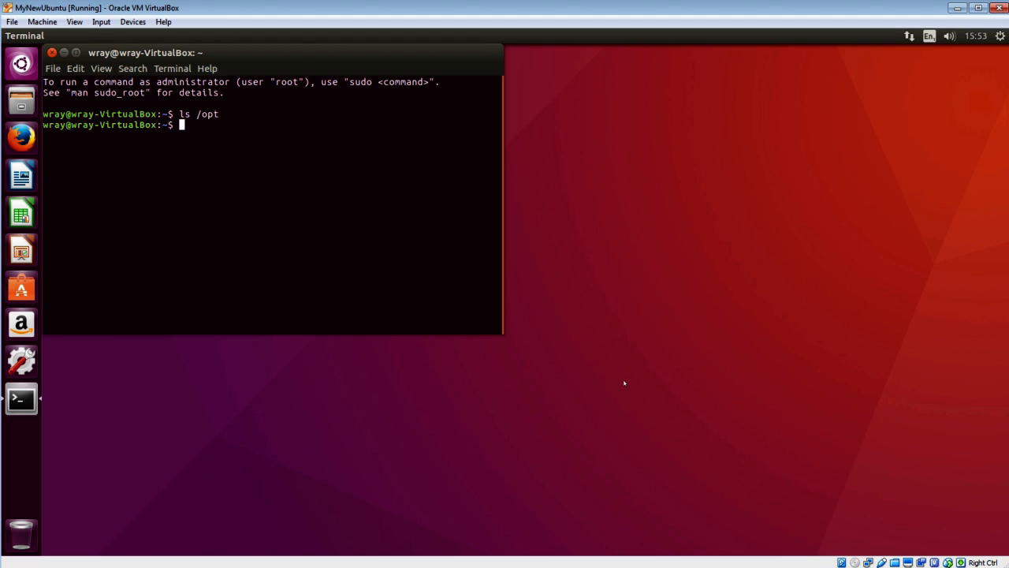
click(134, 22)
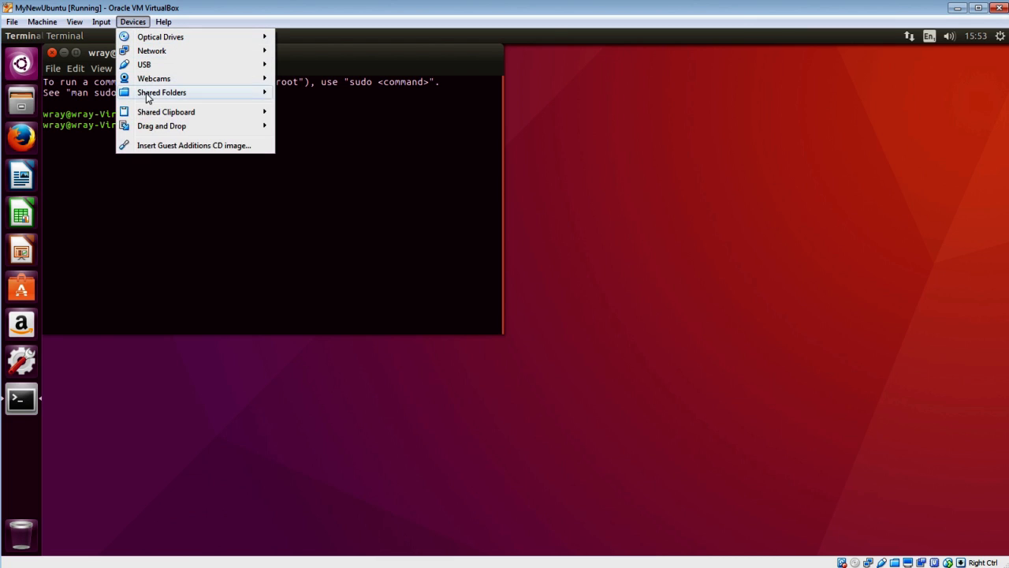
click(158, 147)
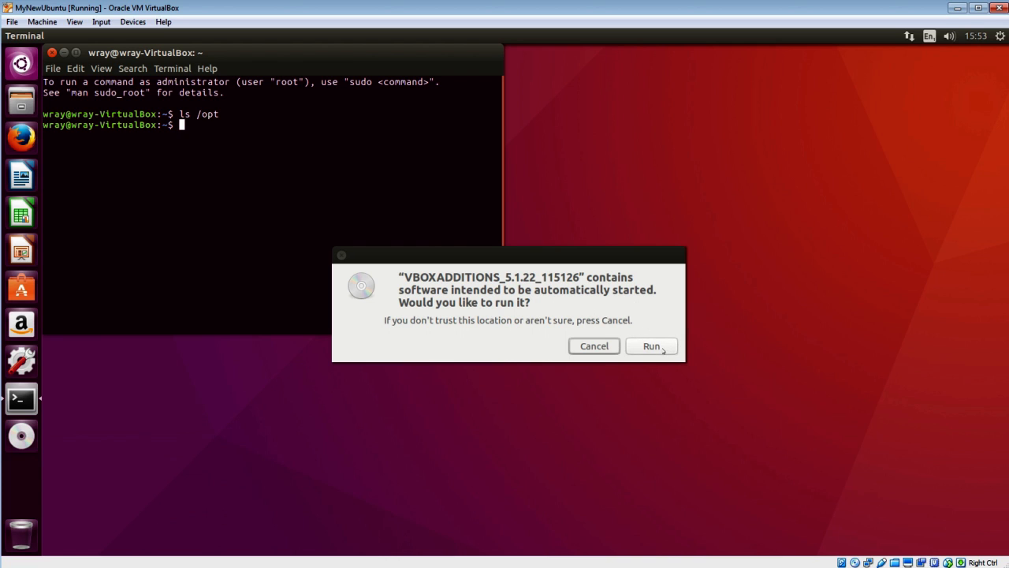
click(652, 347)
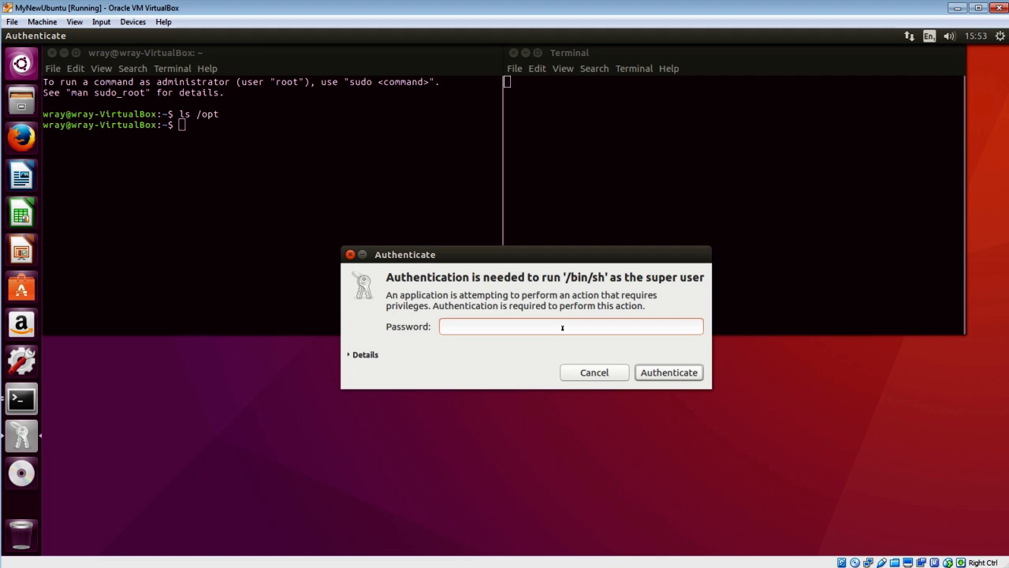
text(****)
click(672, 375)
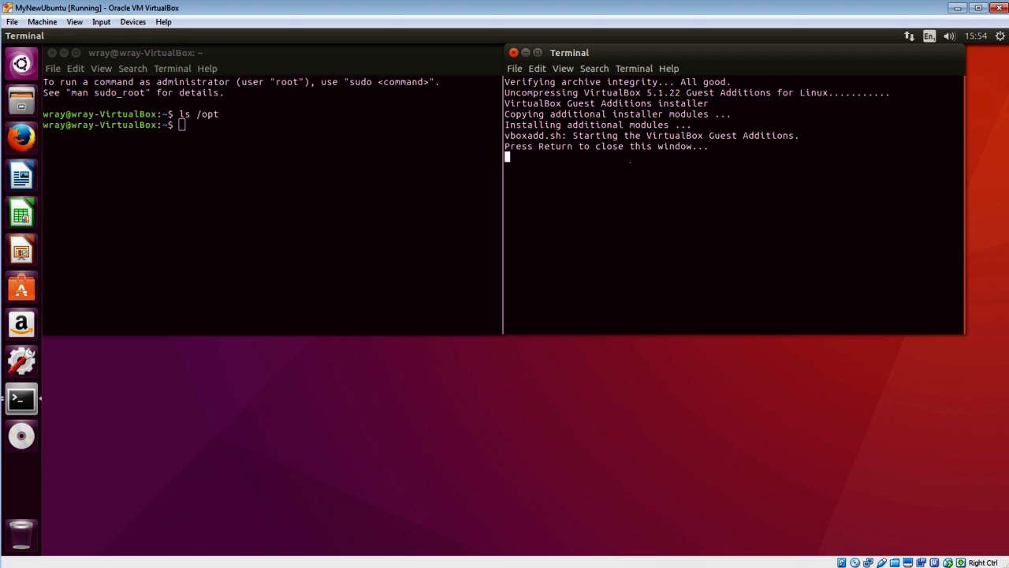
- Close the finished installer terminal and recheck session info: still Guest Additions 5.1.6_Ubuntu, clipboard Bidirectional
key(Return)
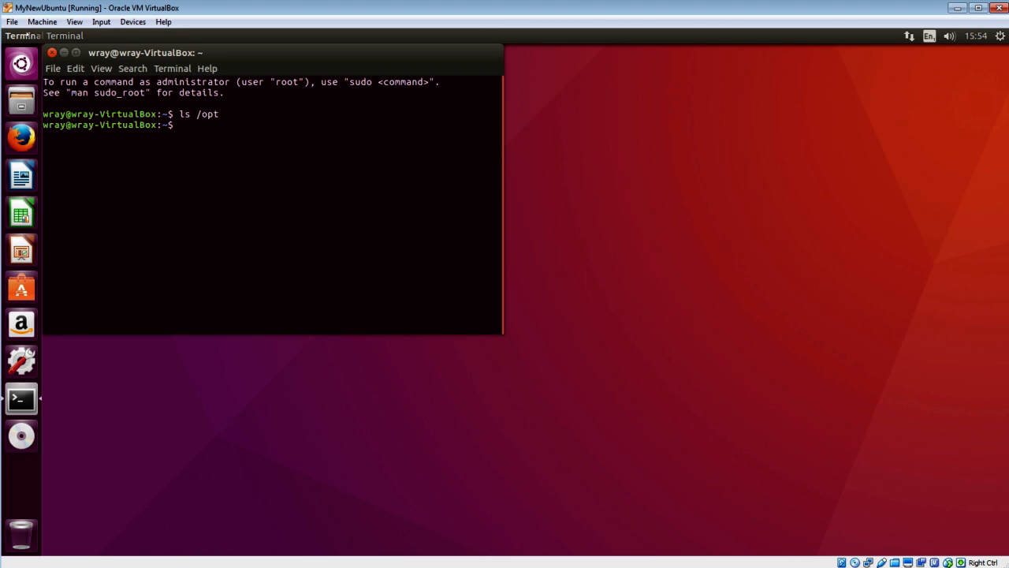
click(41, 21)
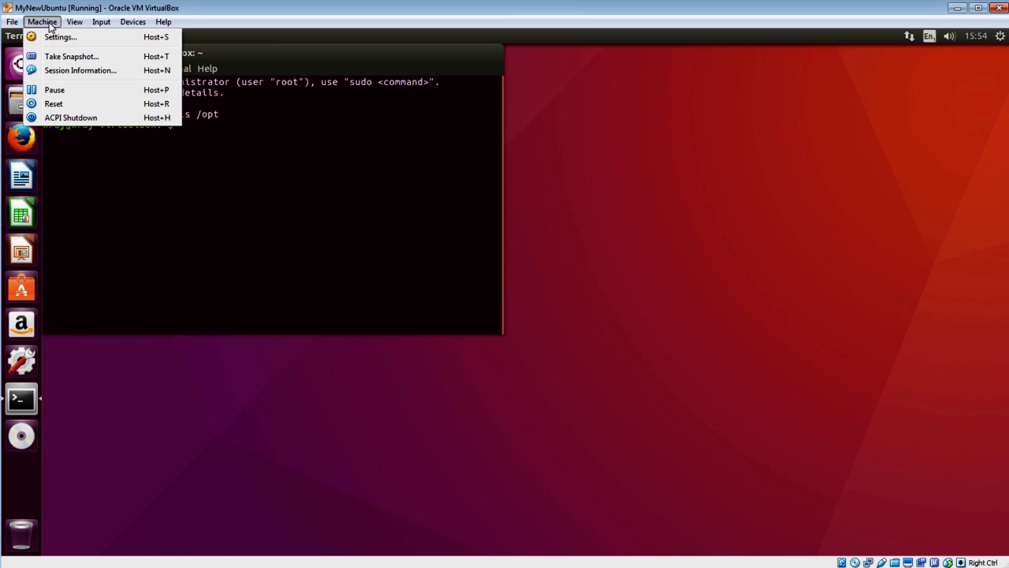
click(71, 71)
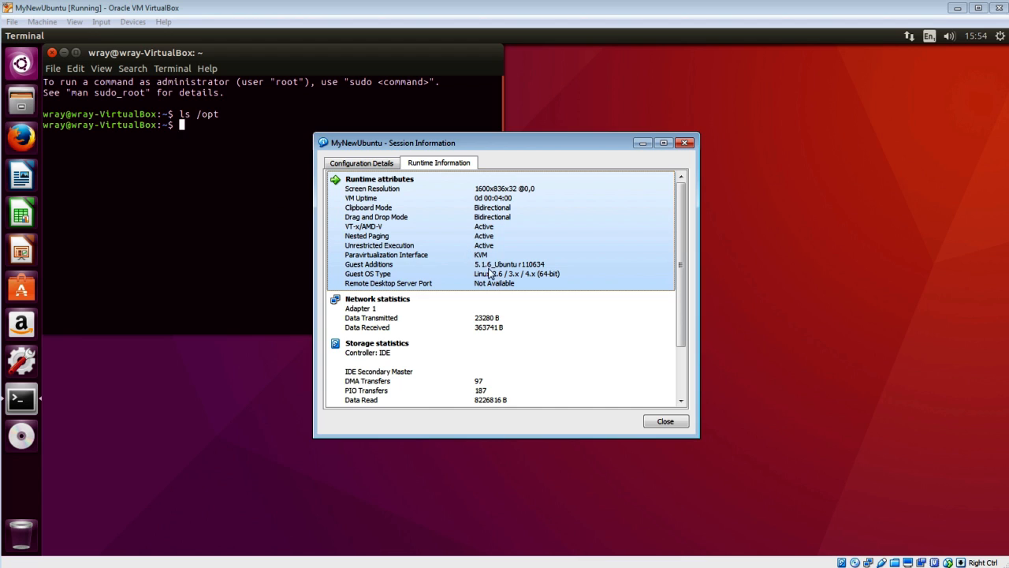
click(665, 422)
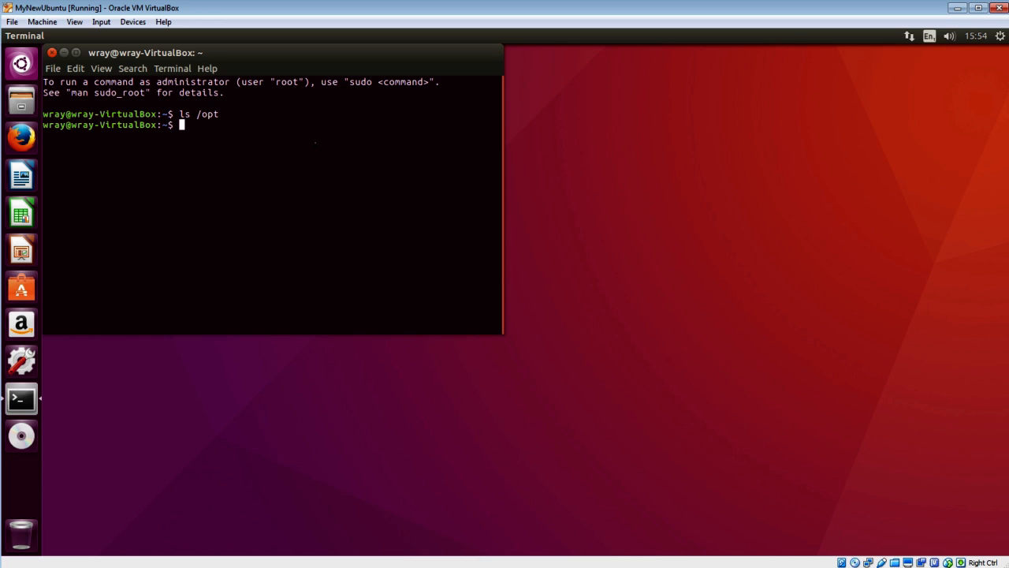
- Reboot the Ubuntu guest with 'sudo shutdown -r now' and reposition the VM window
text(sudo shutdown -r now)
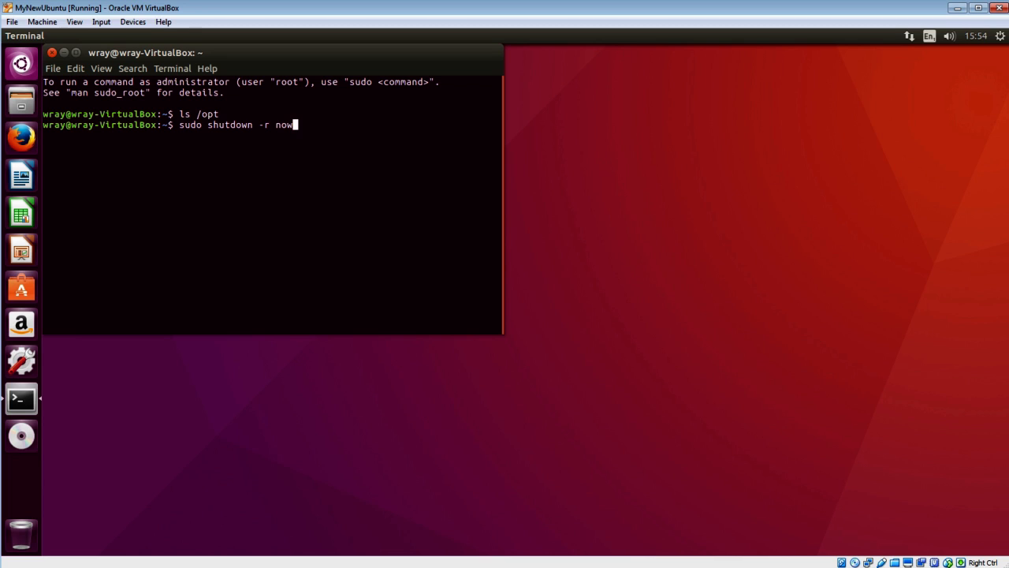
key(Return)
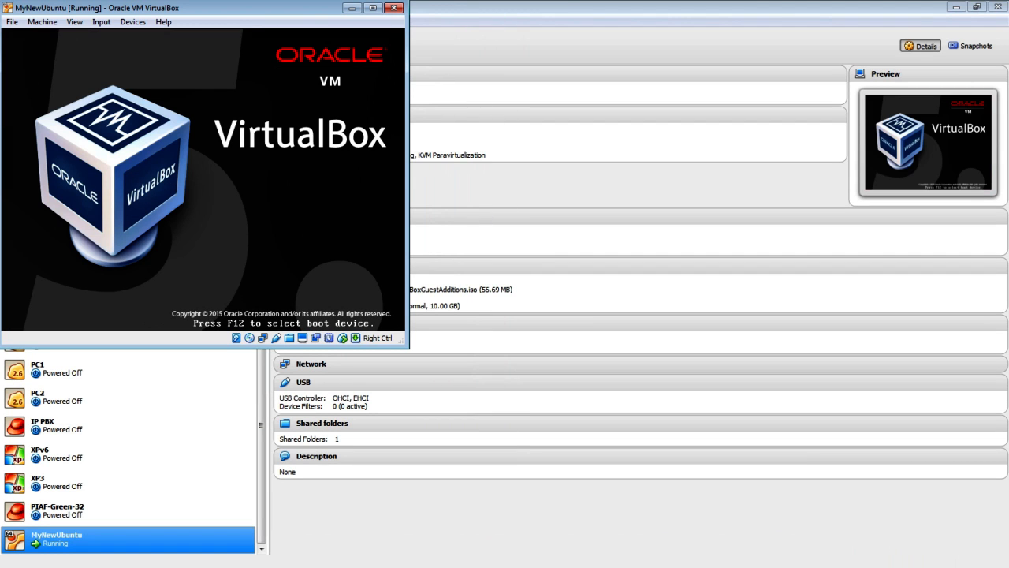
drag(219, 11, 471, 83)
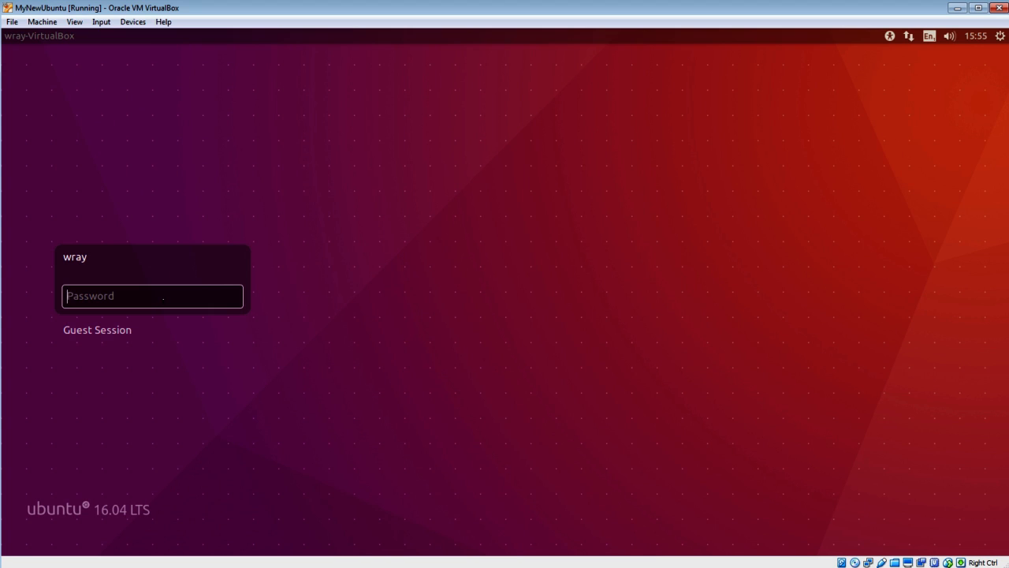
- Log in to the guest with the account password and check the Guest Additions version in session information
text(****)
key(Return)
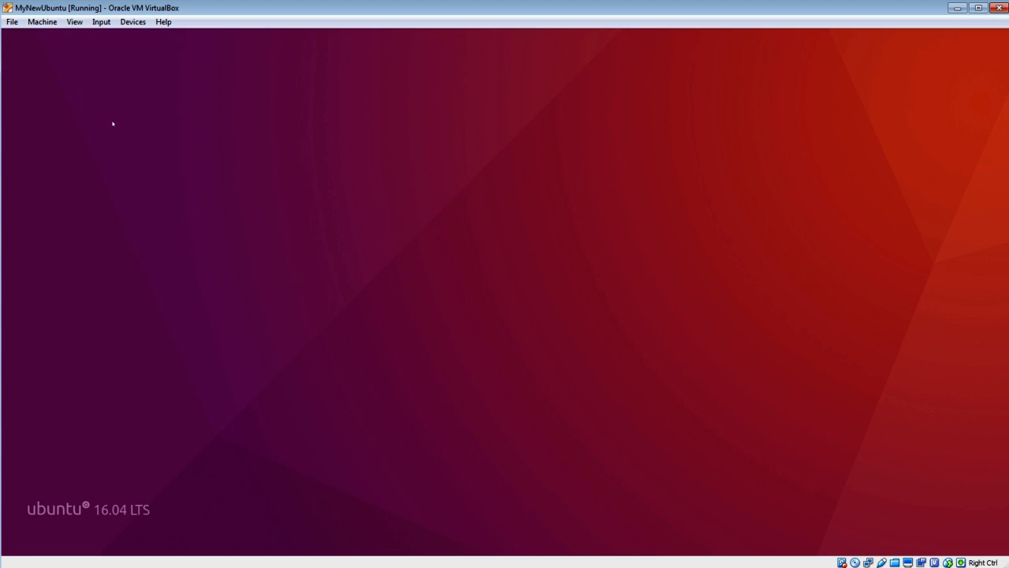
click(53, 26)
click(71, 70)
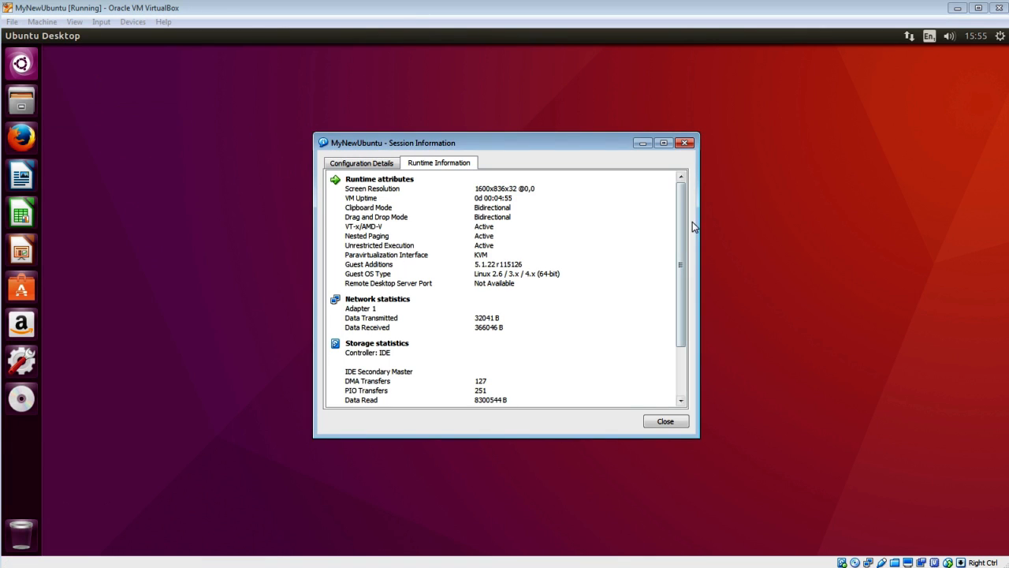
click(658, 426)
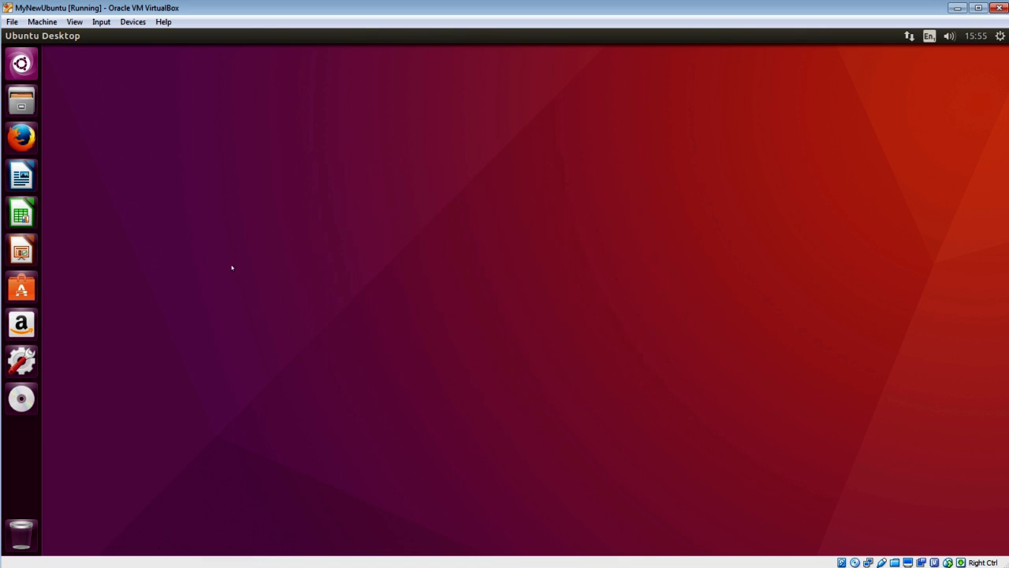
- Open a new terminal and run 'ls /opt', confirming VBoxGuestAdditions-5.1.22 is listed
key(super)
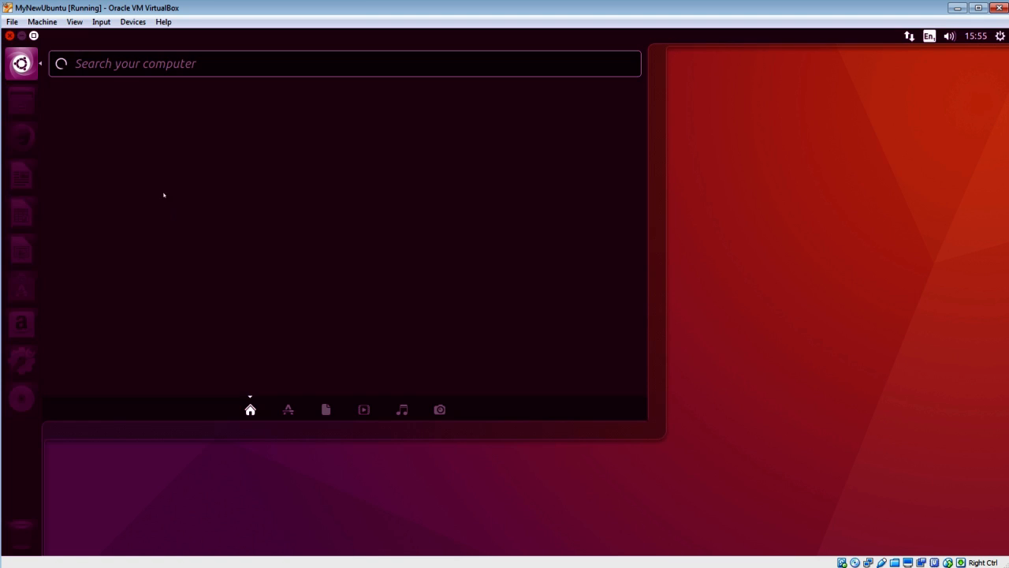
click(105, 132)
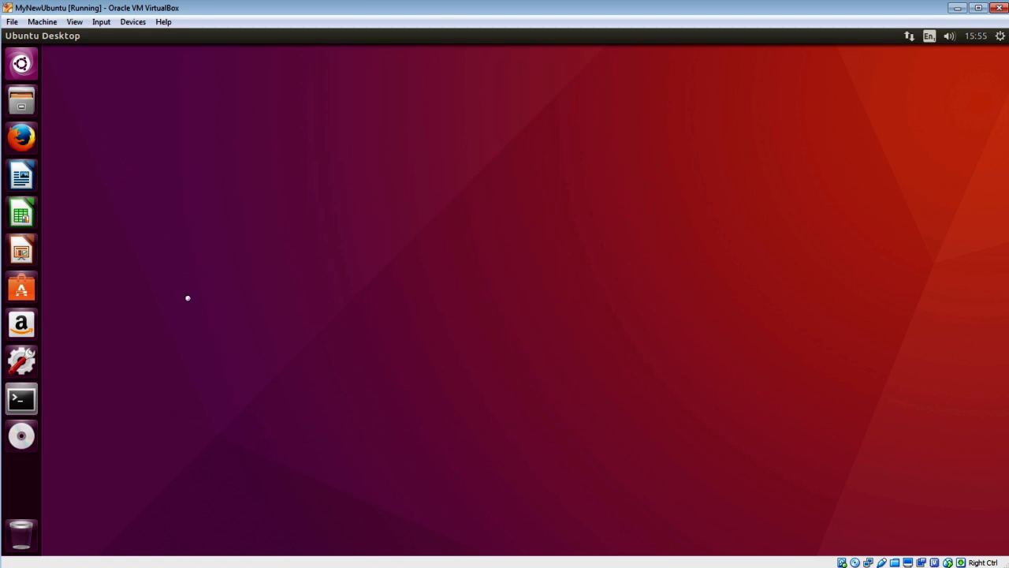
text(ls /opt)
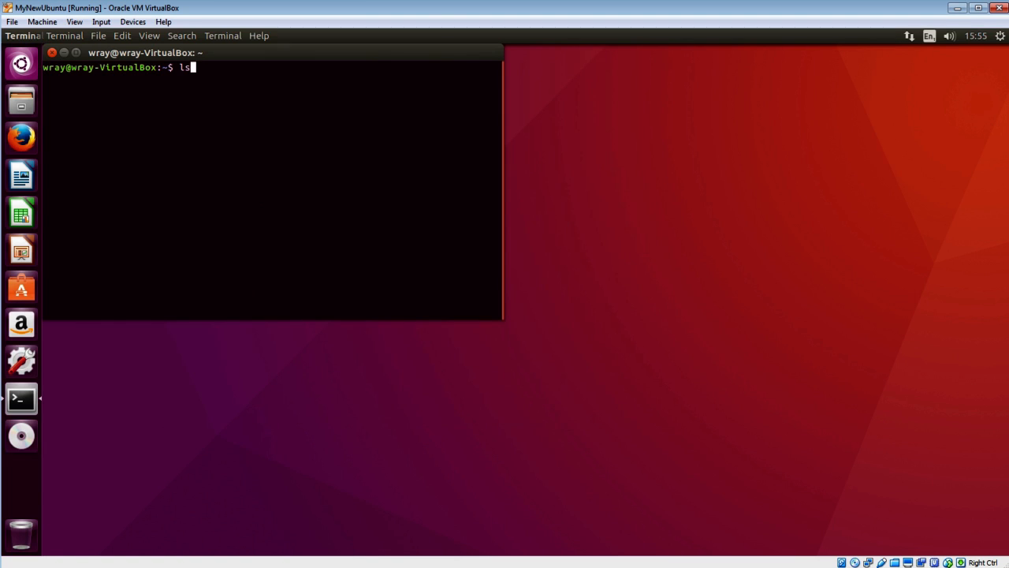
key(Return)
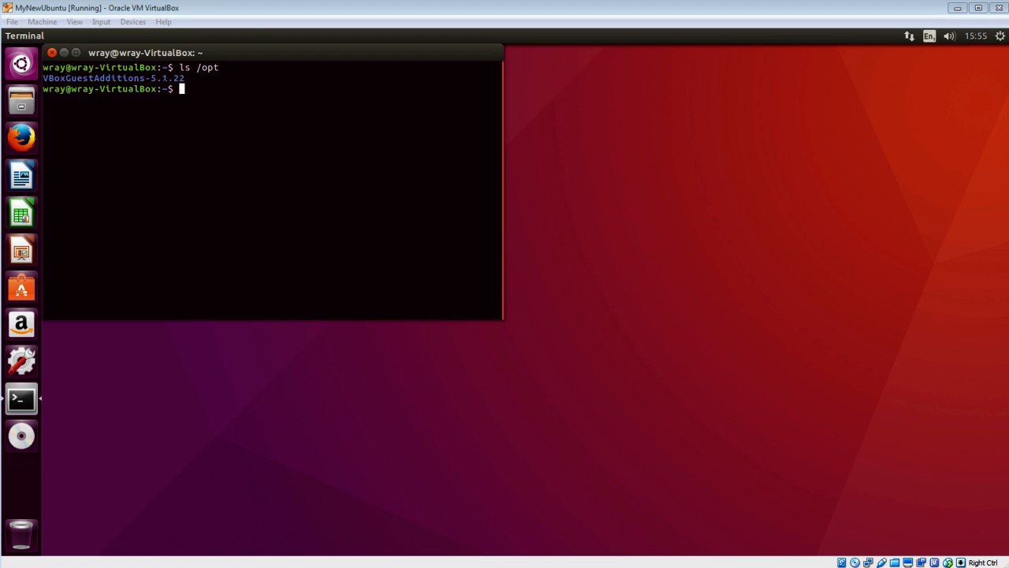
drag(186, 78, 146, 78)
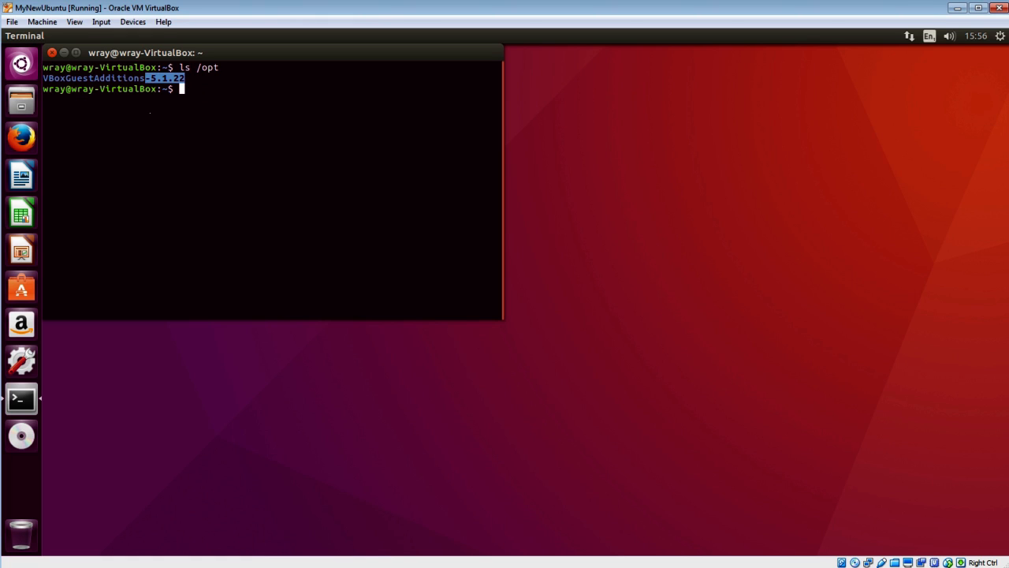
click(204, 129)
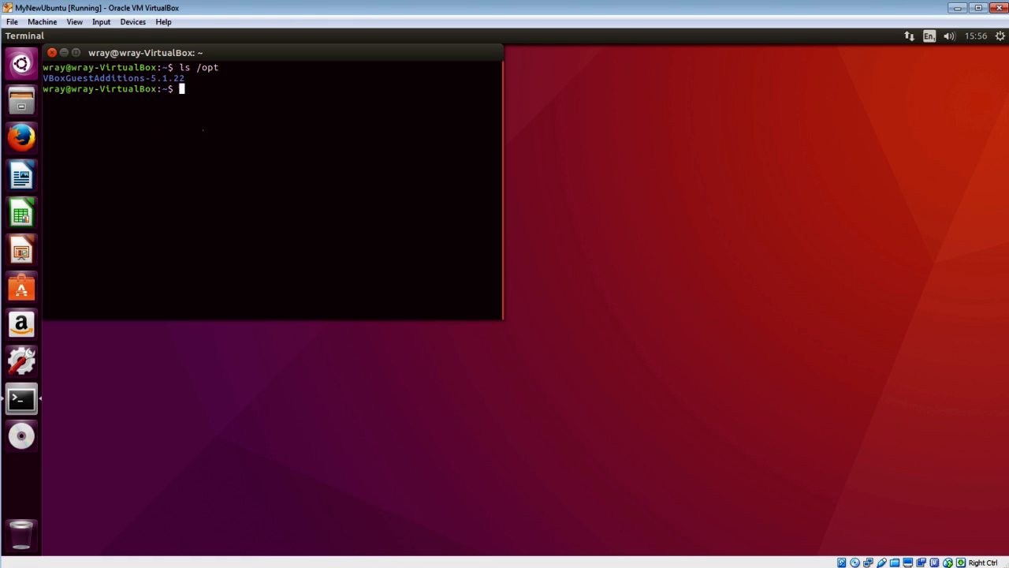